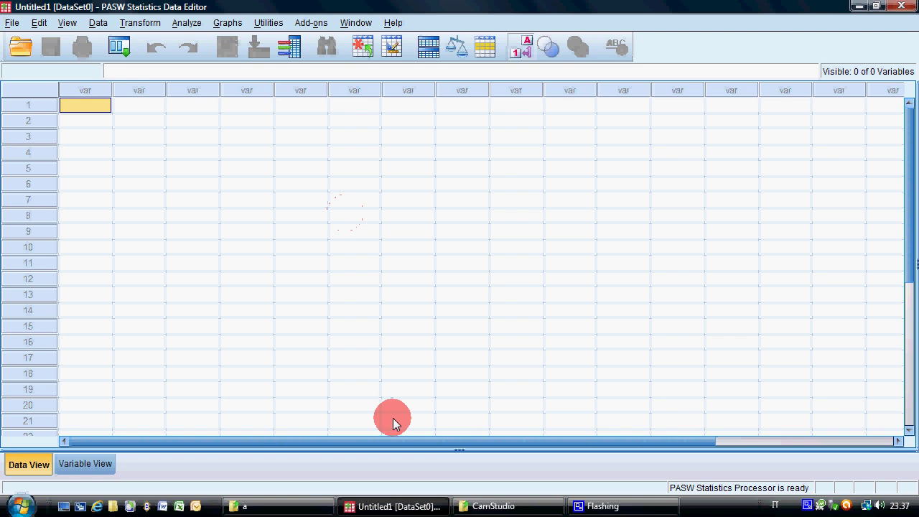
Step: Open the data.sav dataset from the solution21 subfolder a in the statistics data editor
click(284, 511)
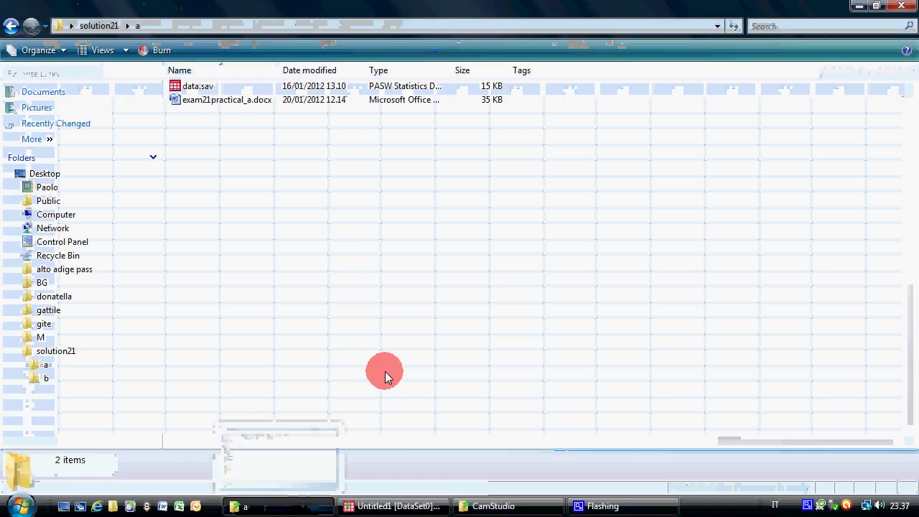
drag(183, 87, 315, 218)
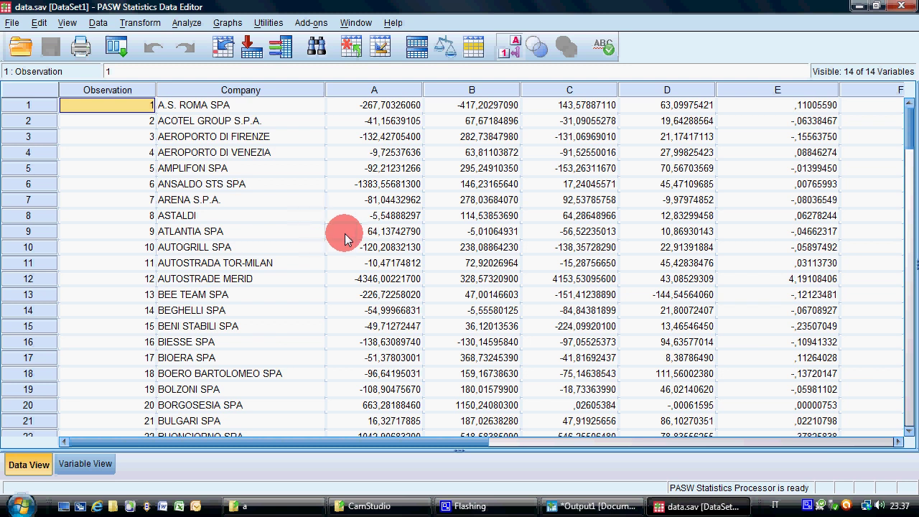
Step: Create a simple histogram of variable A with the Chart Builder and output it
click(224, 24)
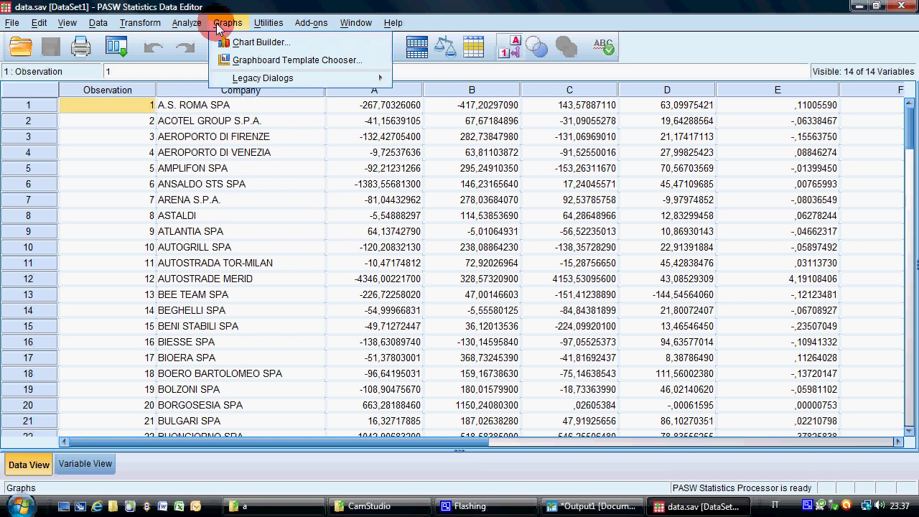
click(428, 121)
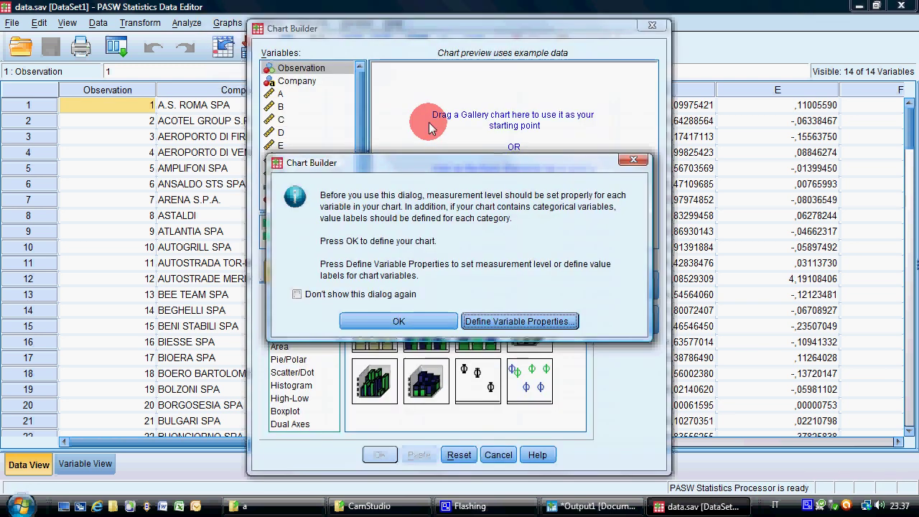
click(410, 321)
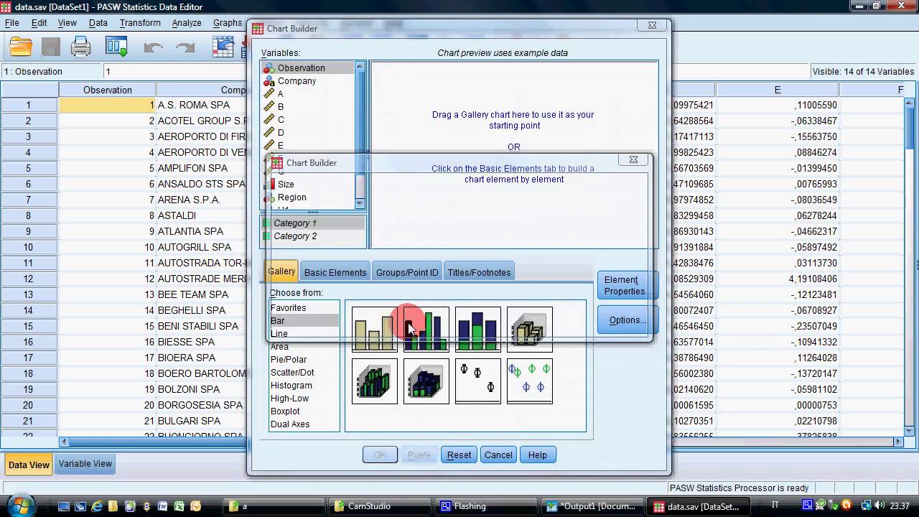
click(305, 388)
drag(383, 342, 392, 445)
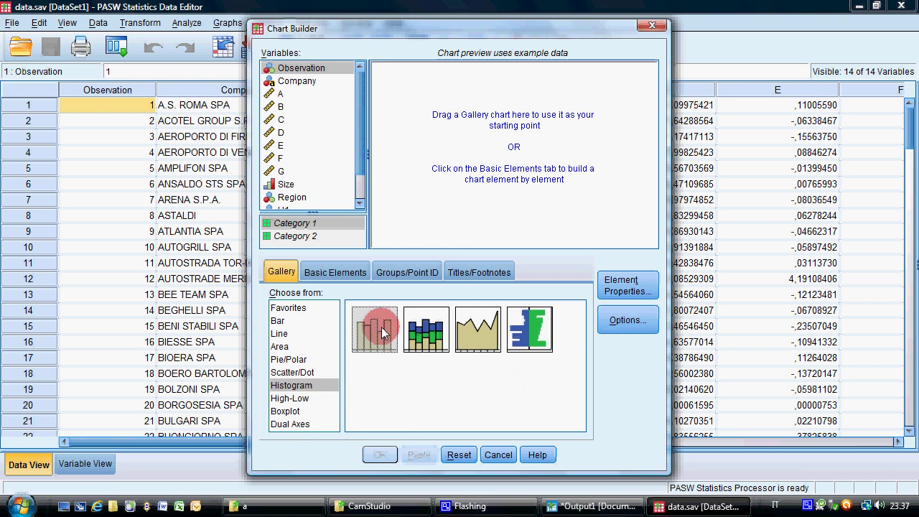
drag(382, 327, 500, 238)
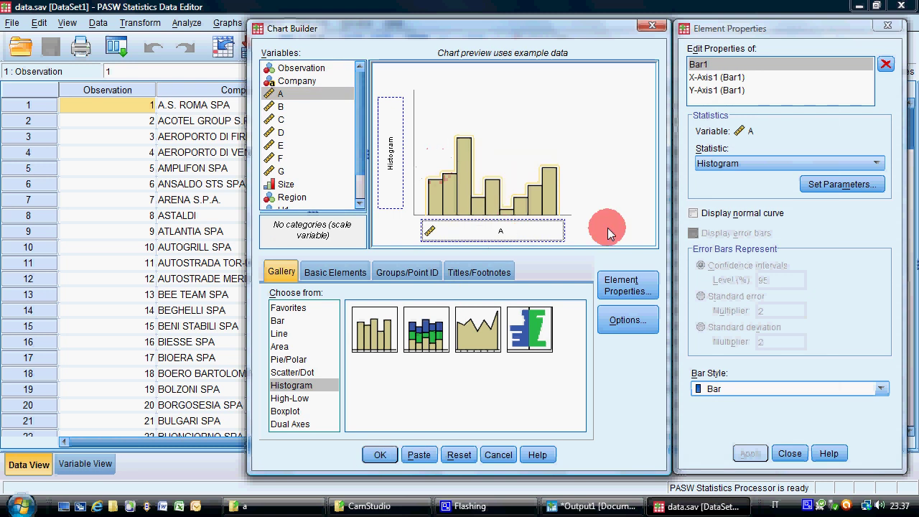
click(379, 455)
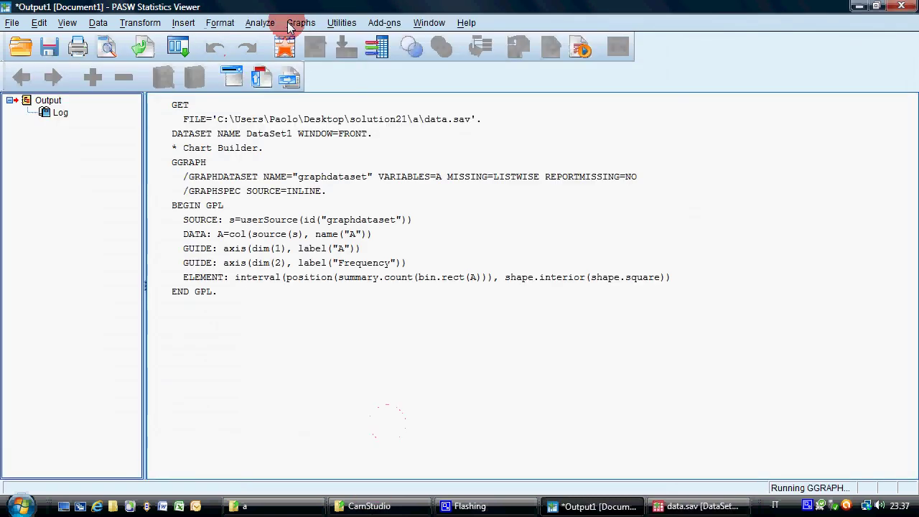
Step: Create a 1-D boxplot of variable A with the Chart Builder and output it
click(310, 26)
click(323, 41)
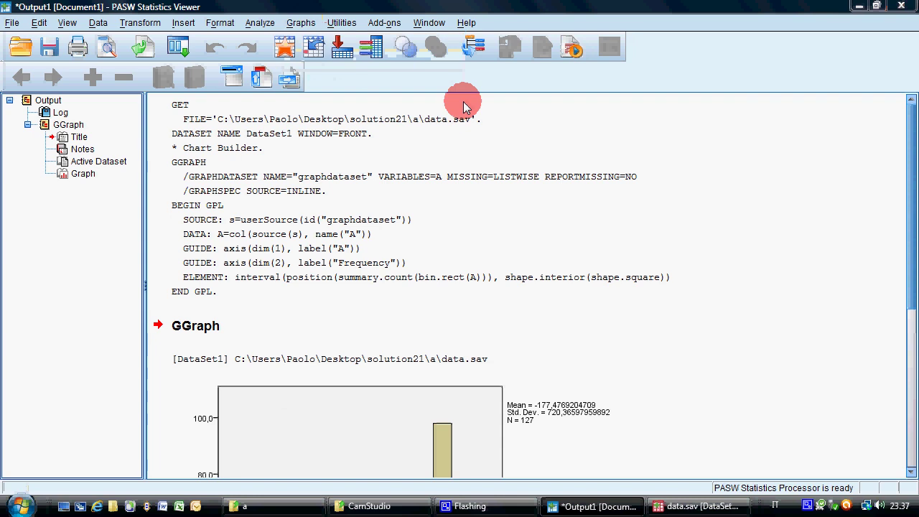
click(369, 319)
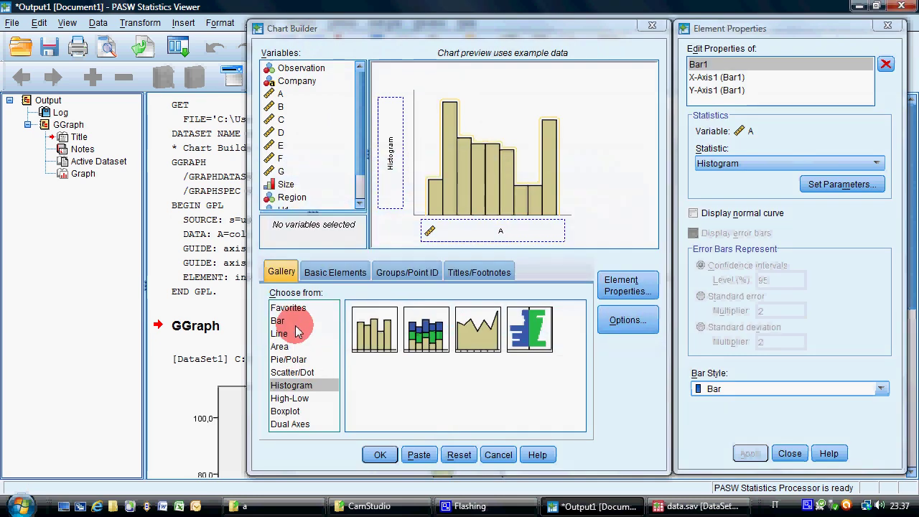
click(285, 410)
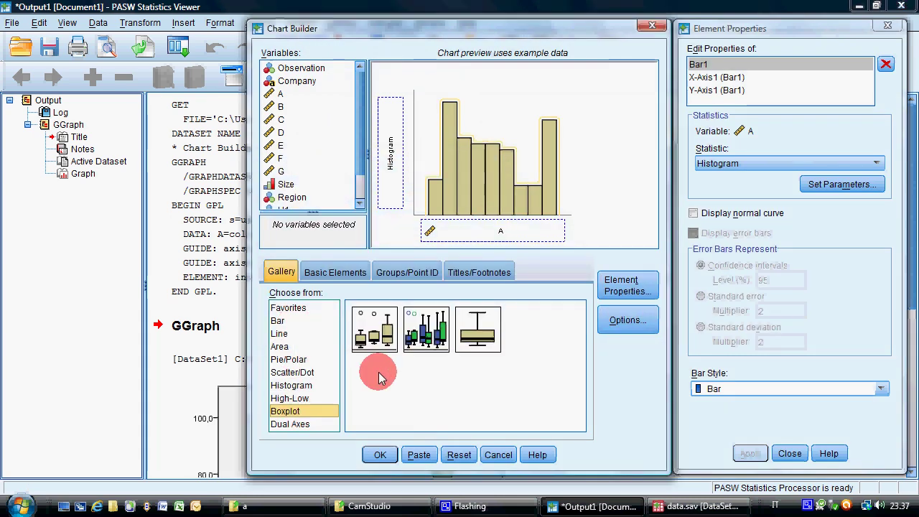
double_click(478, 332)
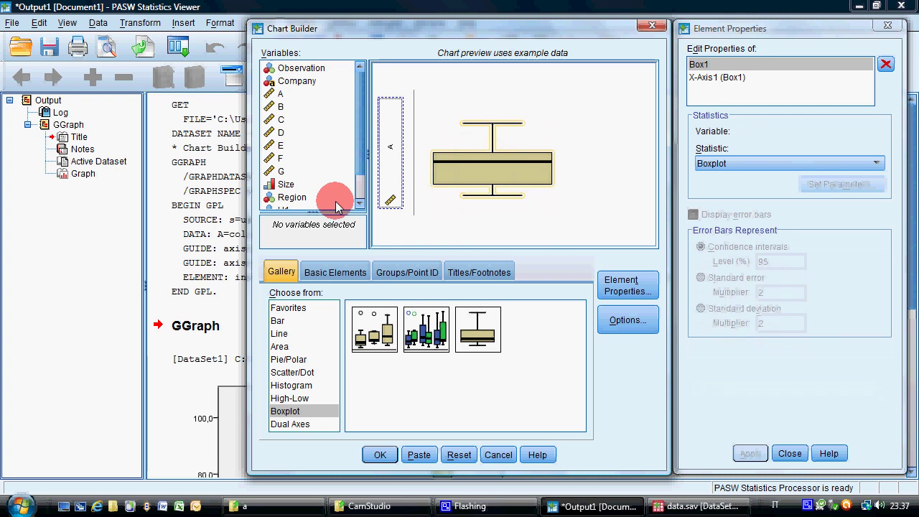
click(378, 455)
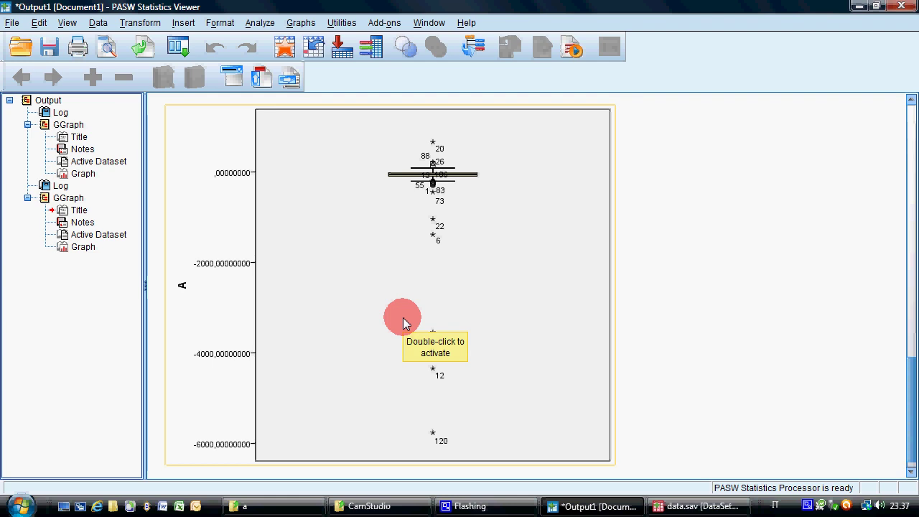
Step: Return to the data.sav dataset, check its variable definitions, and start a one-sample nonparametric test
click(694, 506)
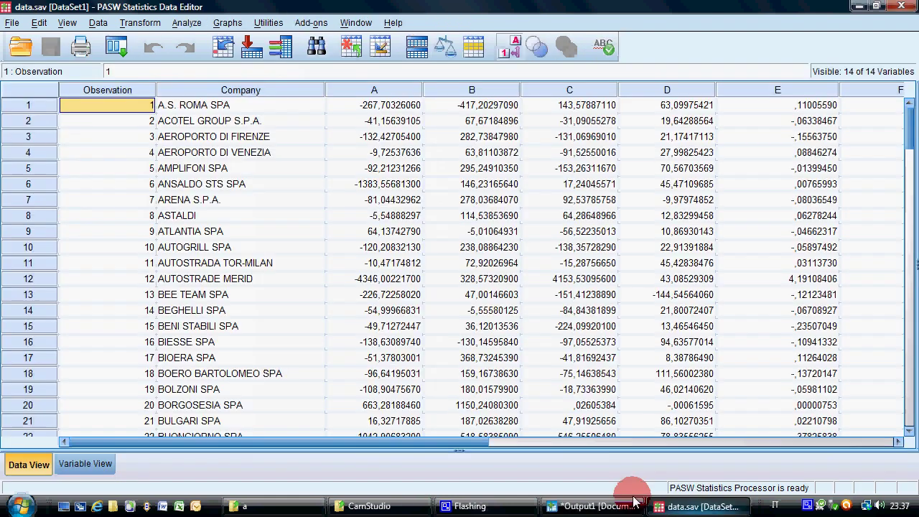
click(78, 465)
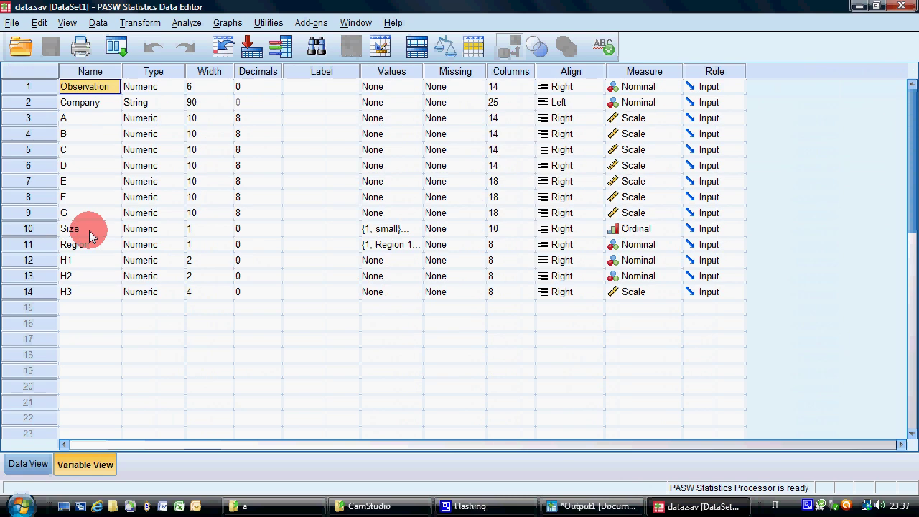
click(27, 465)
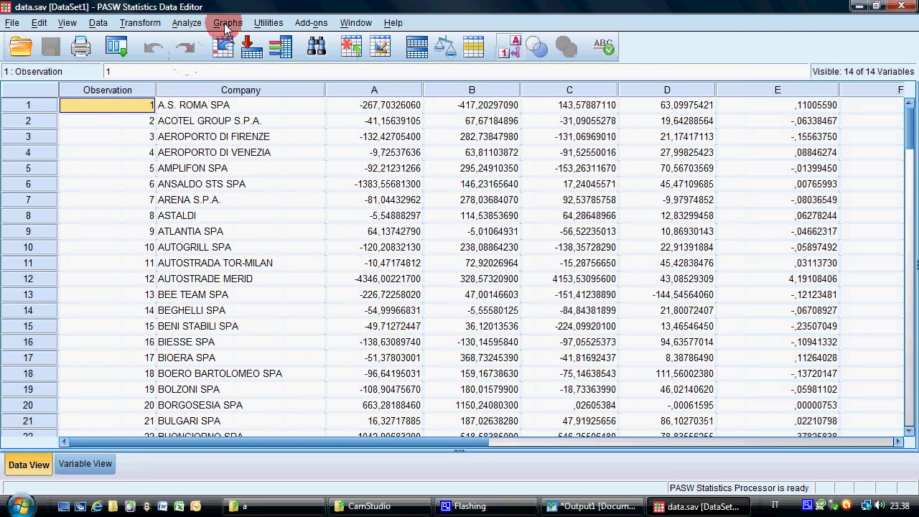
click(186, 25)
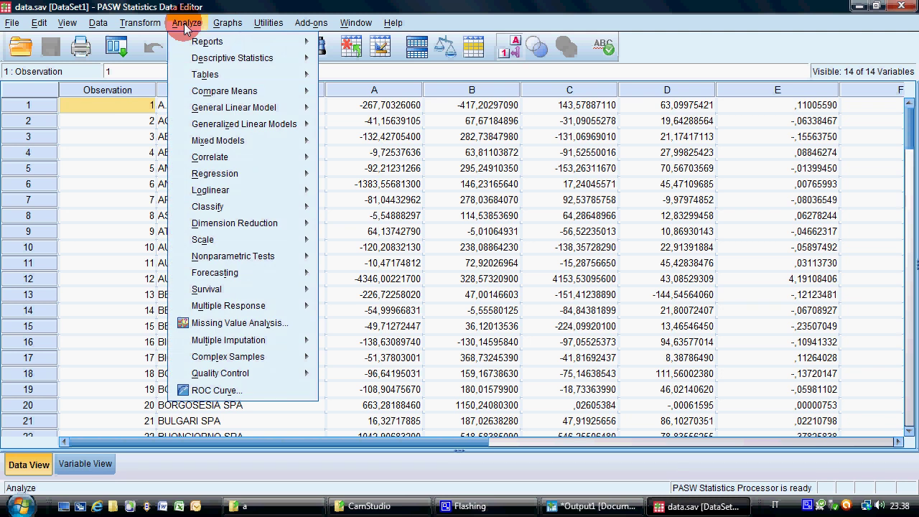
click(213, 63)
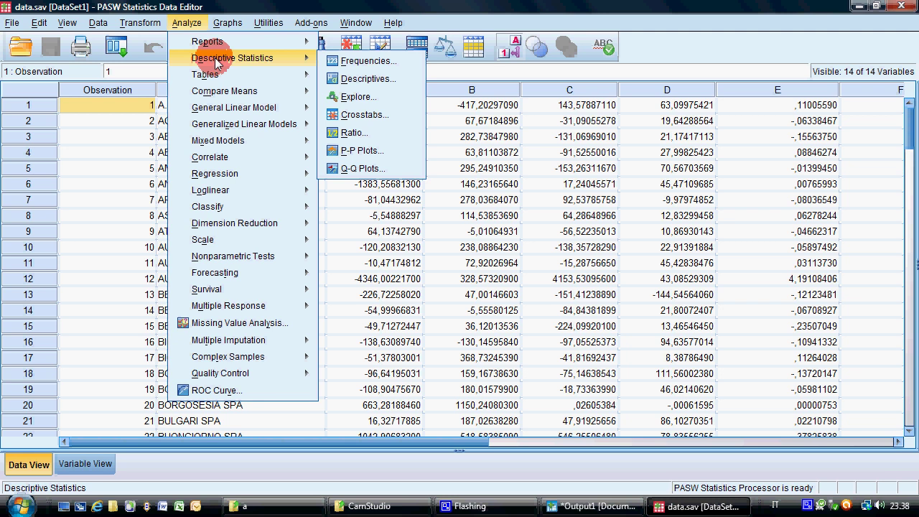
mouse_move(237, 256)
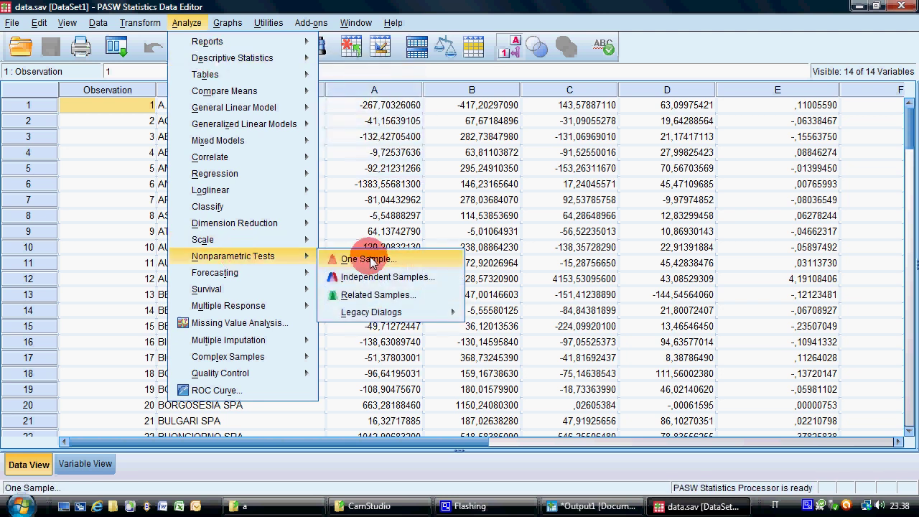
click(374, 260)
Step: Use custom field assignments for the one-sample test, with Size as the only test field
click(247, 108)
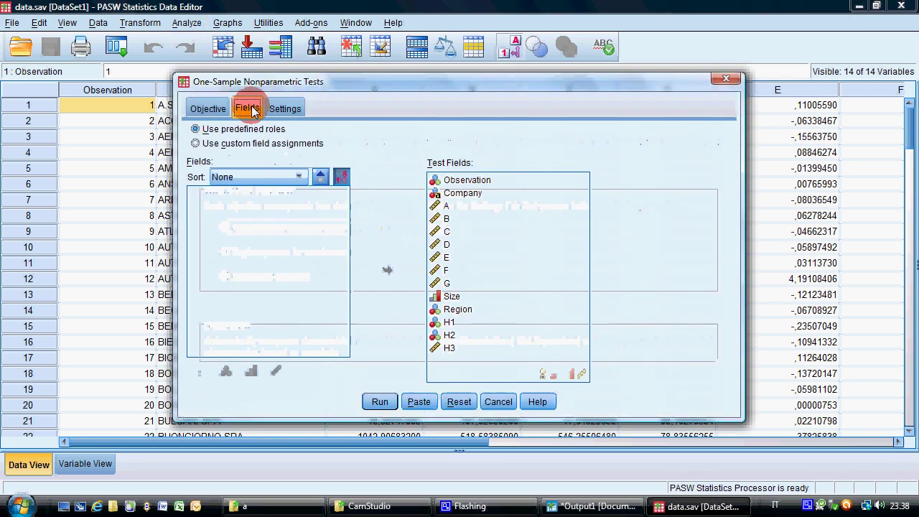
click(448, 349)
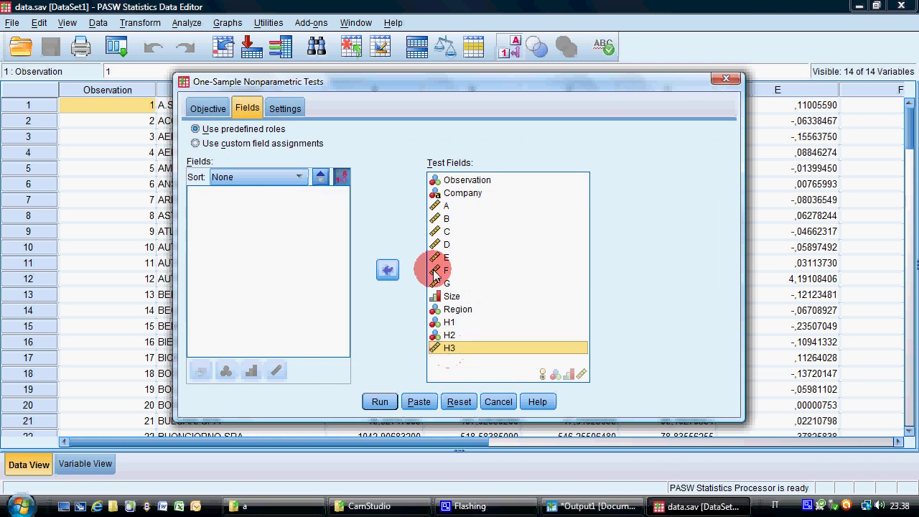
shift+click(437, 180)
click(387, 270)
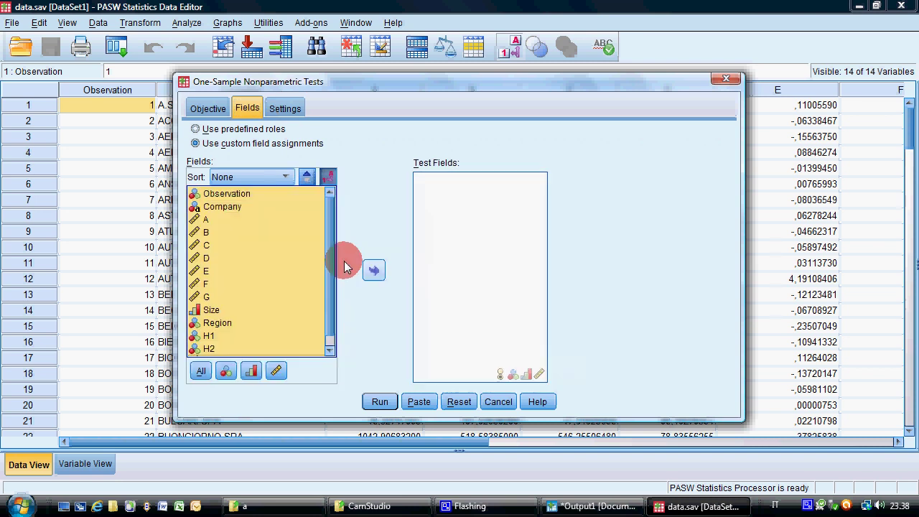
click(244, 308)
click(373, 269)
Step: Customize the test to Chi-Square with equal probability for all categories and run it
click(285, 108)
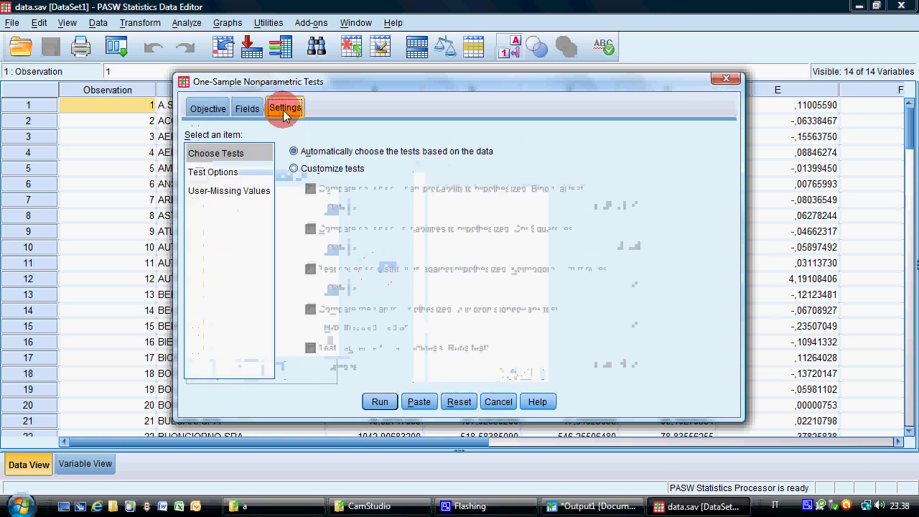
click(325, 172)
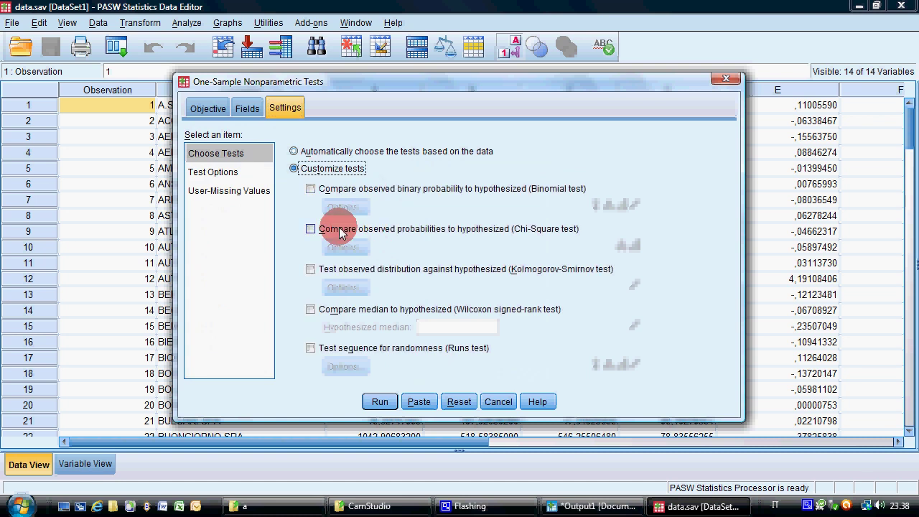
click(381, 228)
click(348, 248)
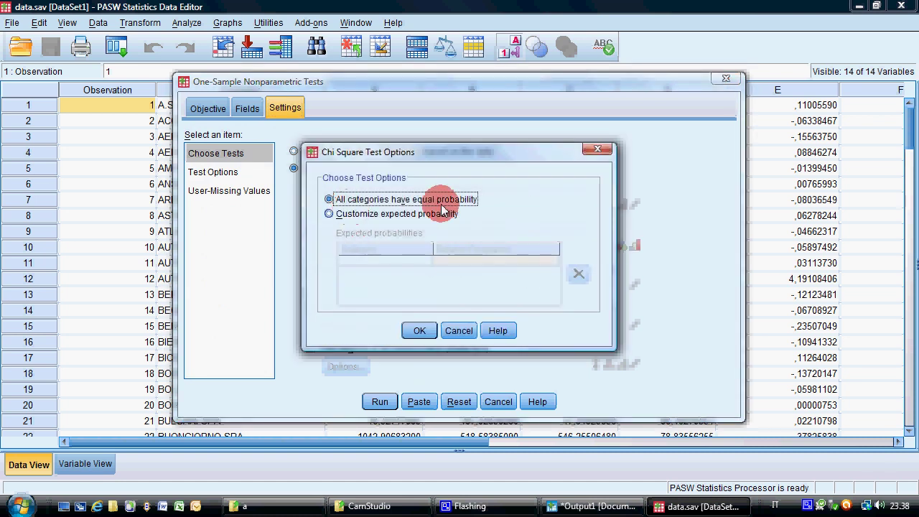
click(419, 330)
click(380, 401)
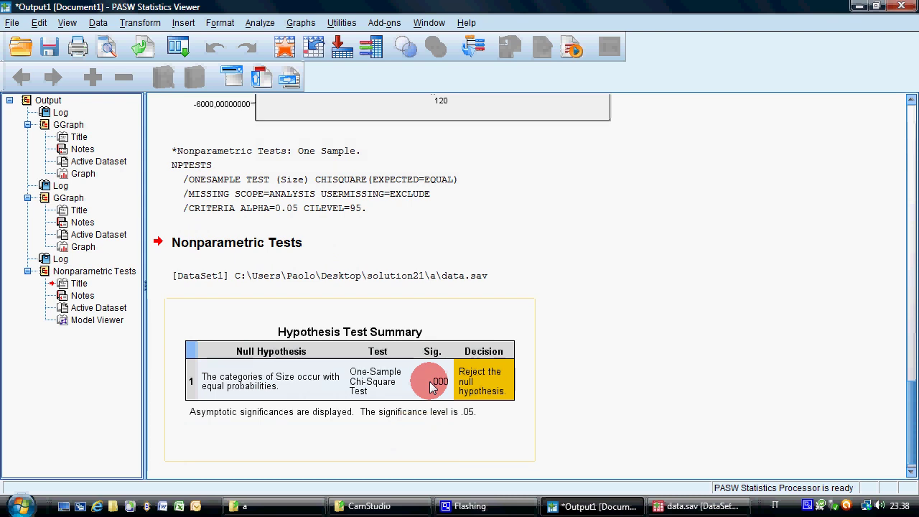
Step: Produce a frequency table for the Size variable
click(262, 23)
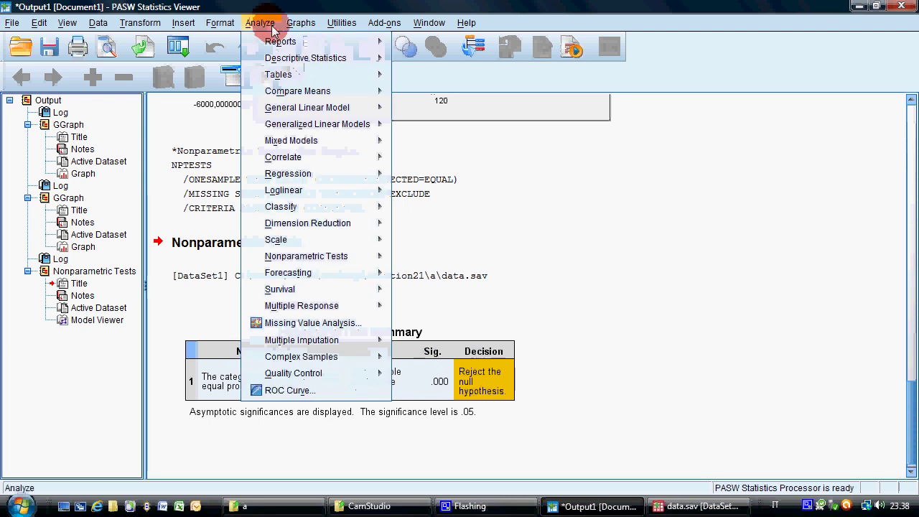
mouse_move(330, 58)
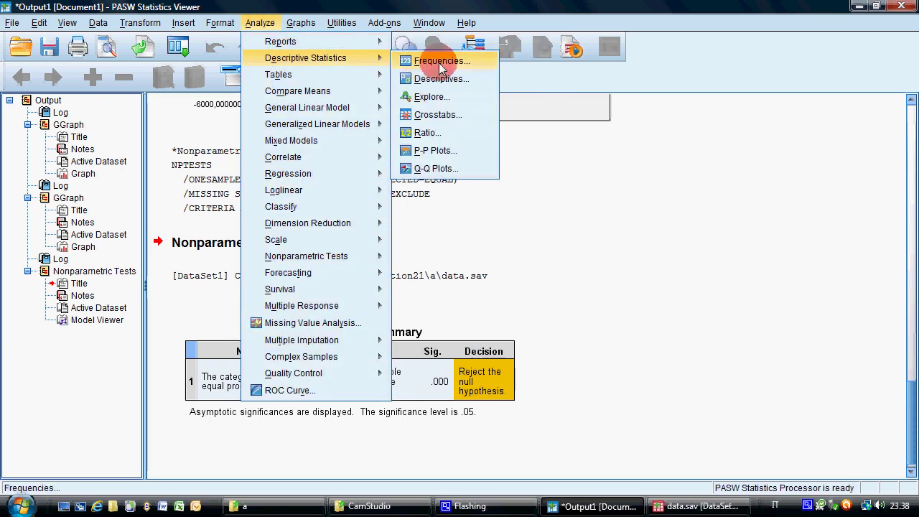
click(440, 63)
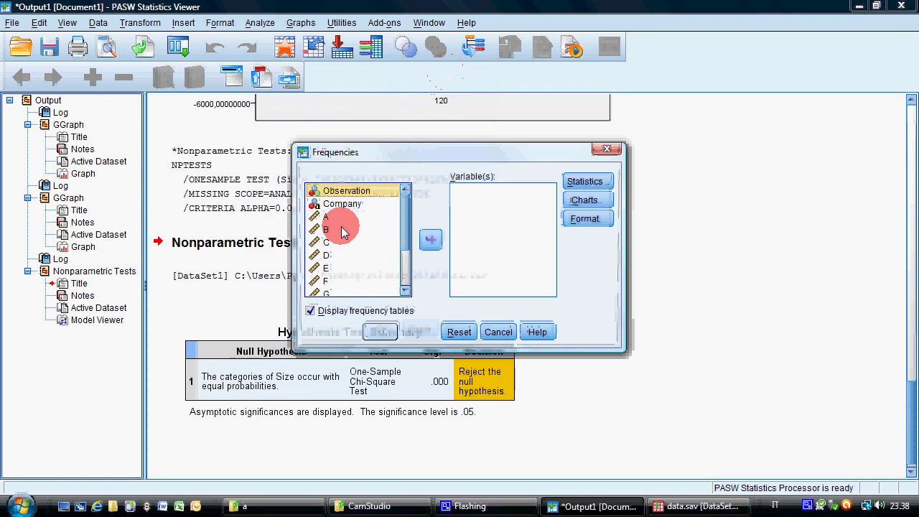
scroll(404, 232, down, 2)
click(335, 249)
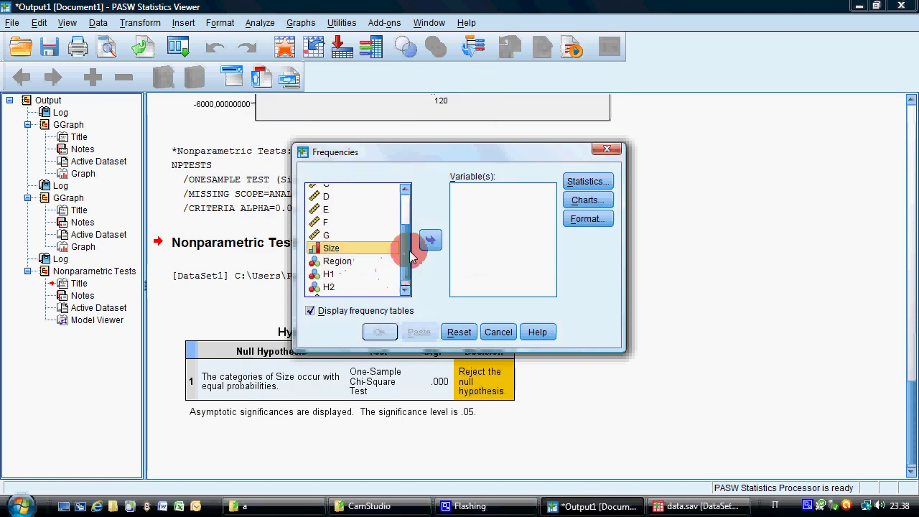
click(430, 241)
click(379, 334)
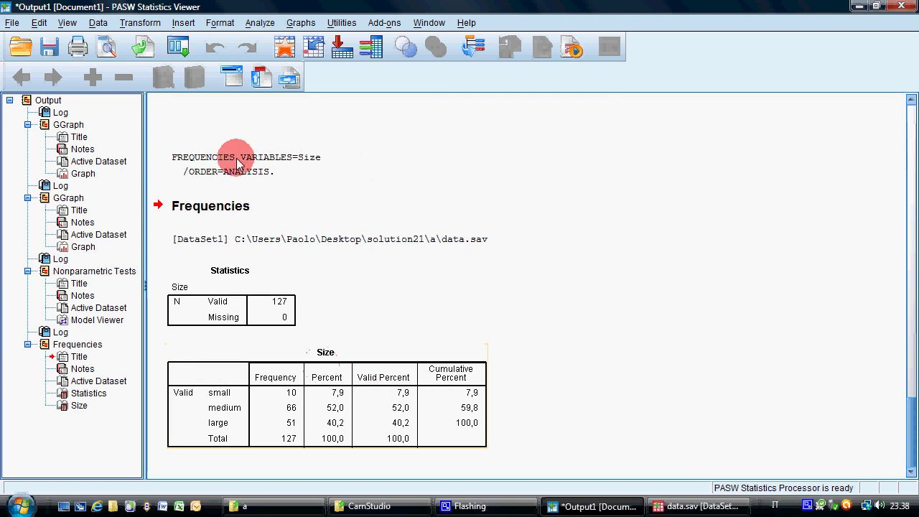
Step: Start another one-sample nonparametric test and replace Size with A as the only test field
click(259, 23)
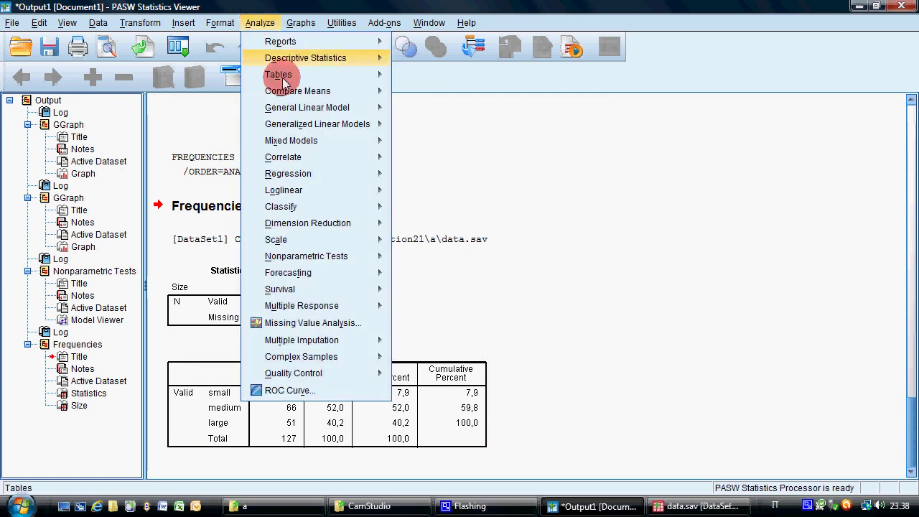
mouse_move(286, 92)
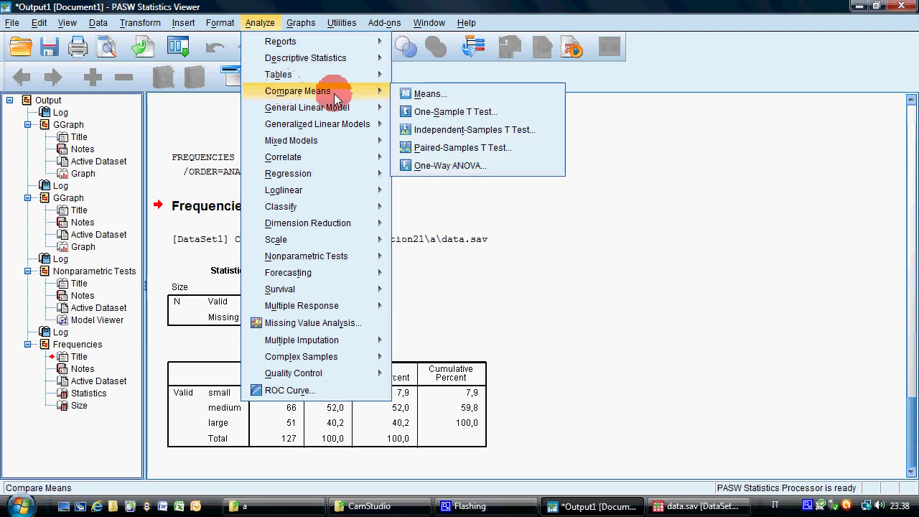
mouse_move(338, 255)
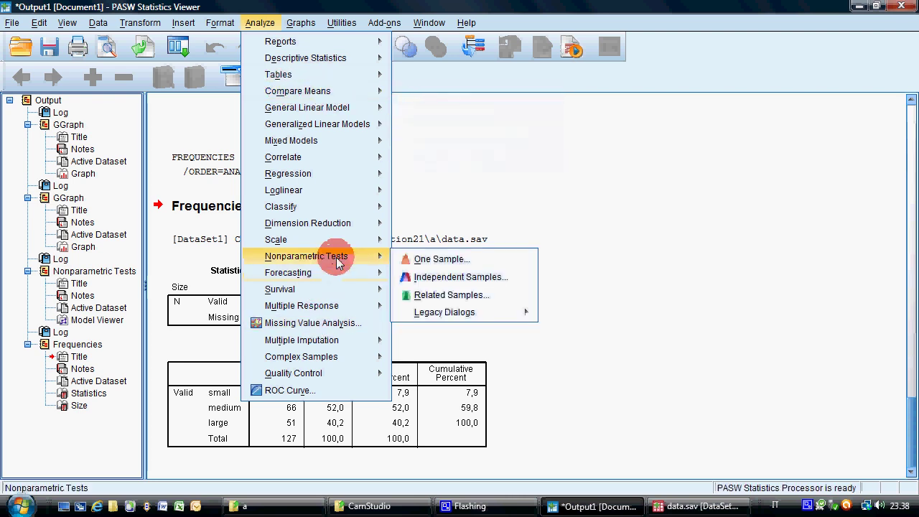
click(424, 258)
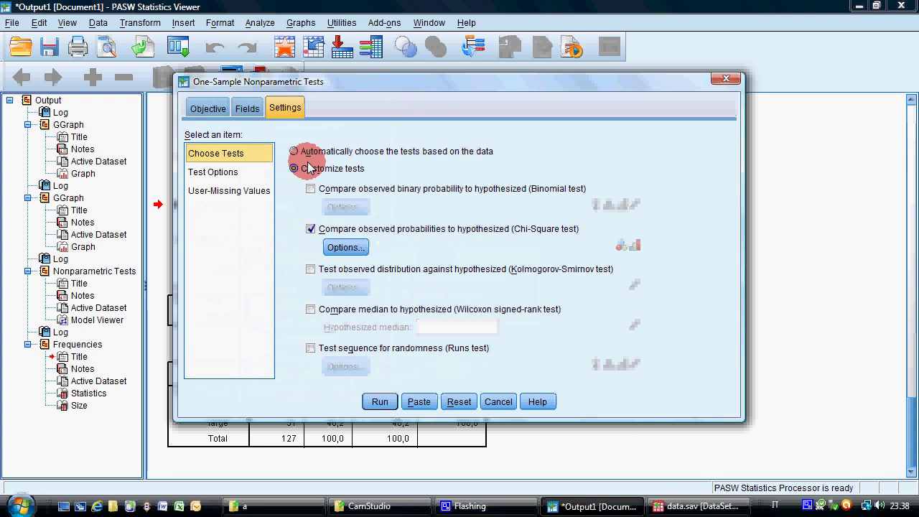
click(246, 108)
click(452, 180)
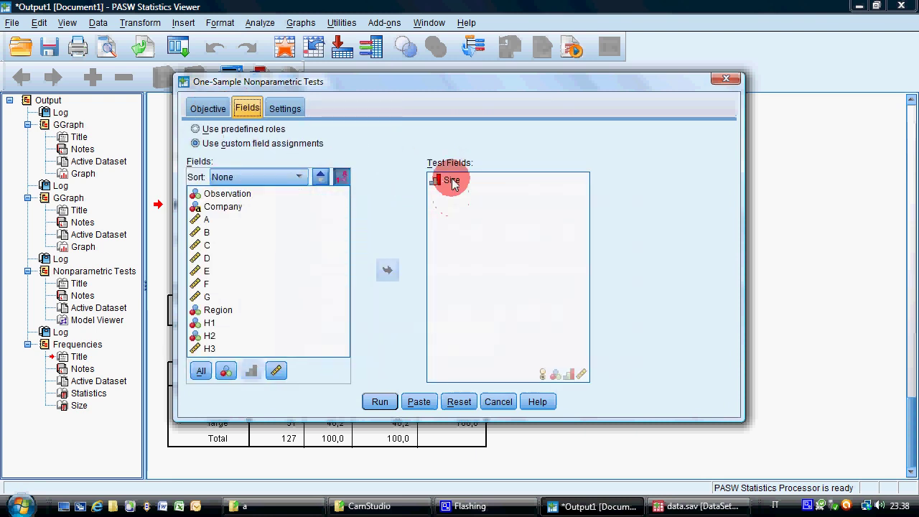
click(386, 269)
click(202, 219)
click(373, 271)
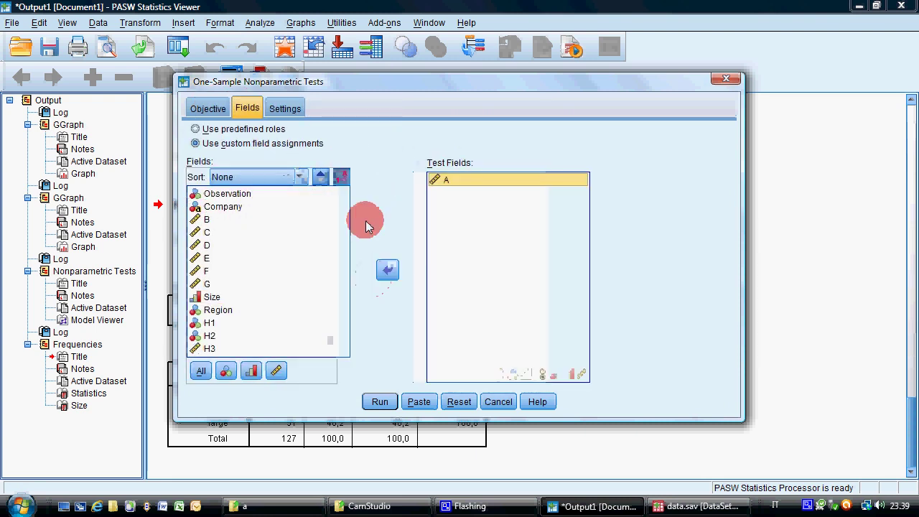
Step: Replace the Chi-Square test with the Binomial test, using a custom cut point of -50 for continuous fields, and run it
click(285, 108)
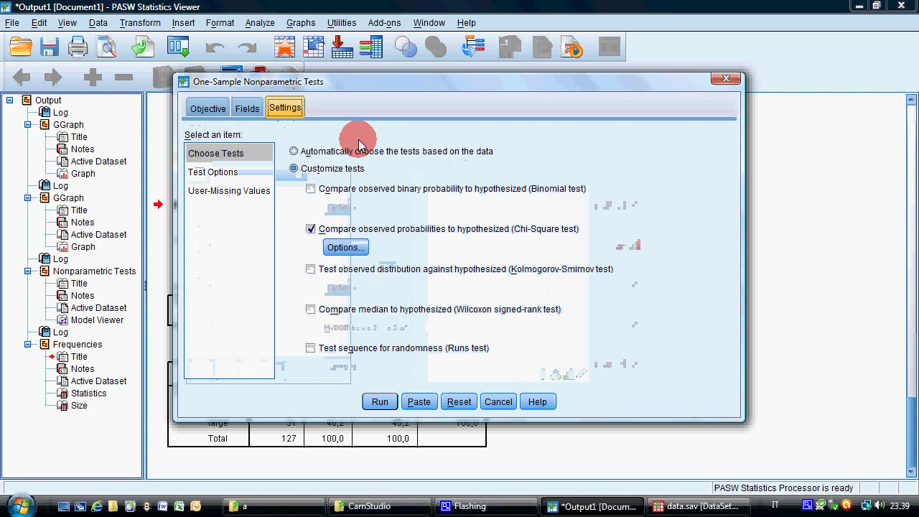
click(320, 228)
click(366, 188)
click(351, 208)
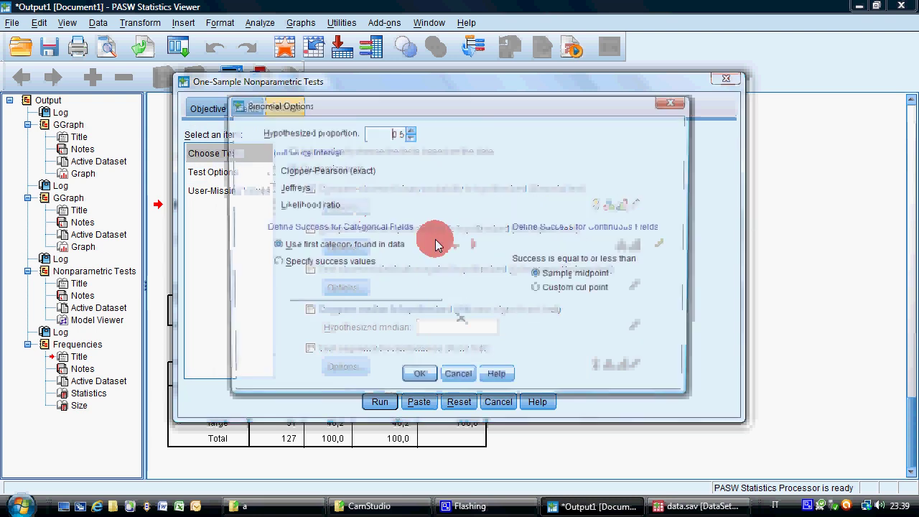
click(572, 290)
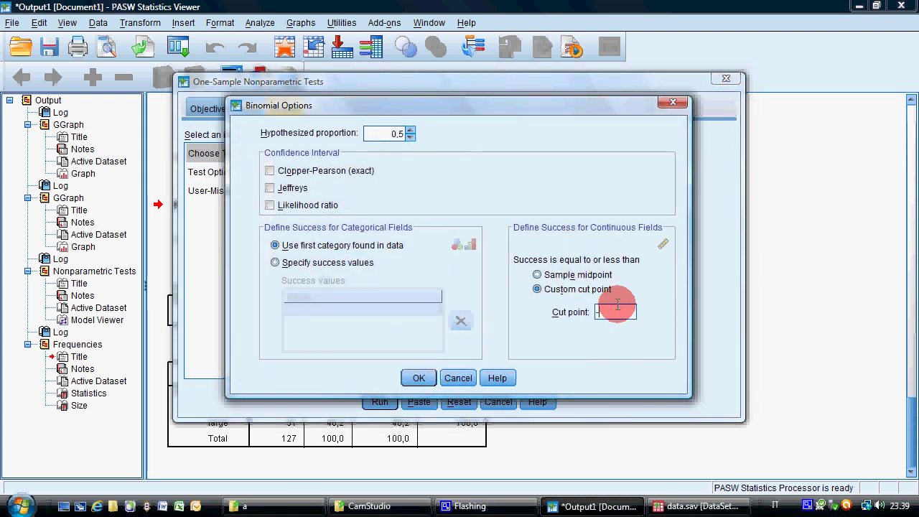
text(50)
click(418, 377)
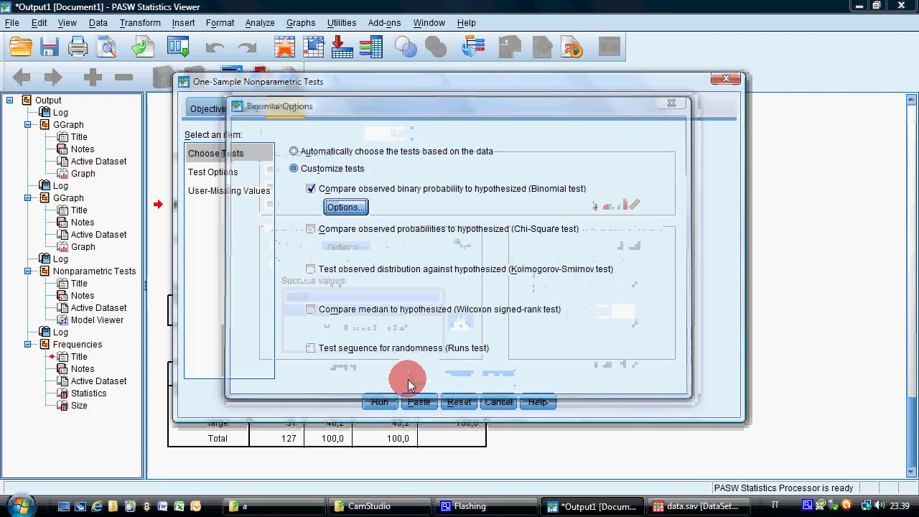
click(380, 401)
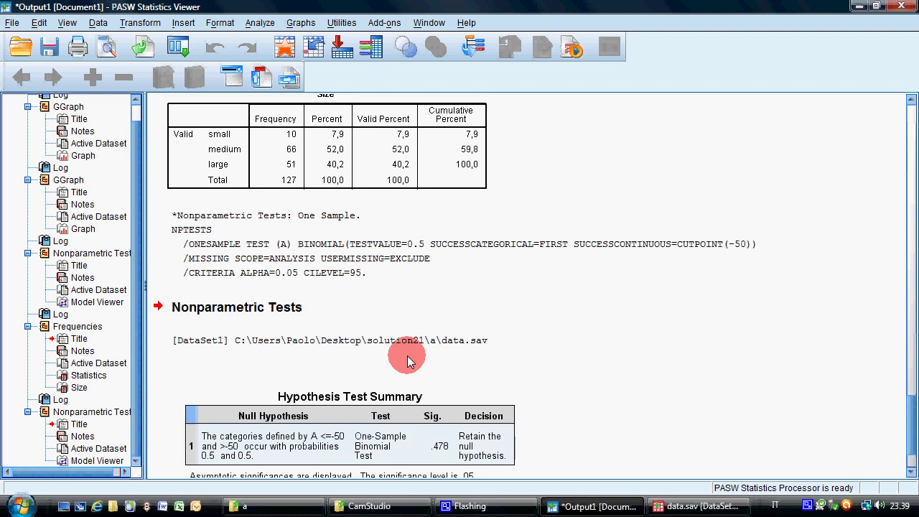
Step: Run a Means comparison with A as the dependent variable and Size as the independent variable
click(260, 24)
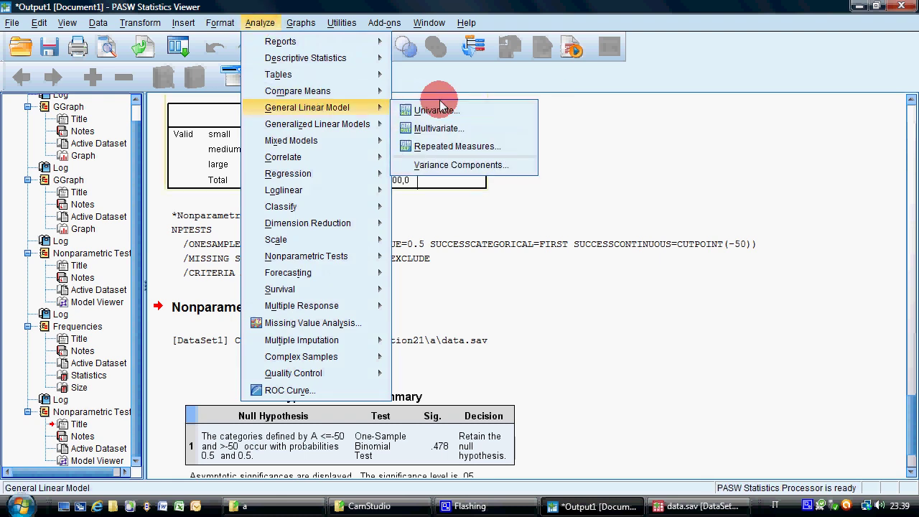
mouse_move(373, 91)
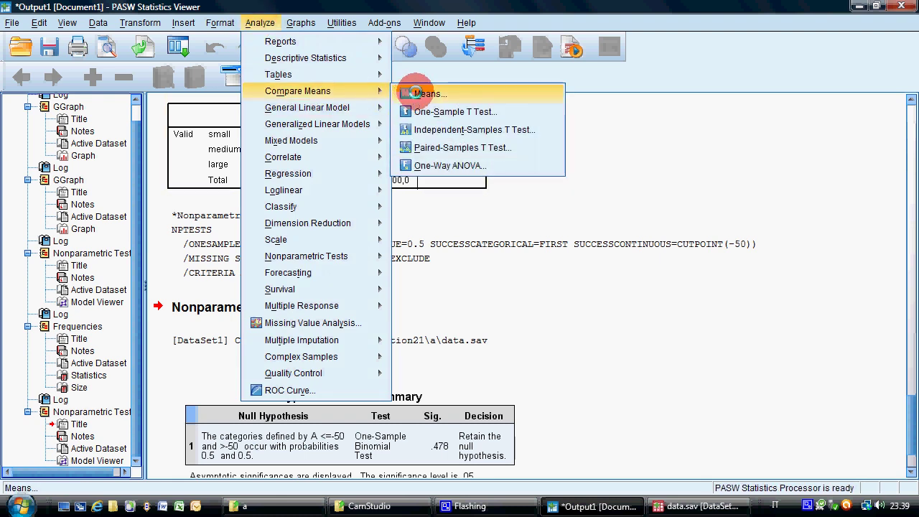
click(415, 95)
click(359, 211)
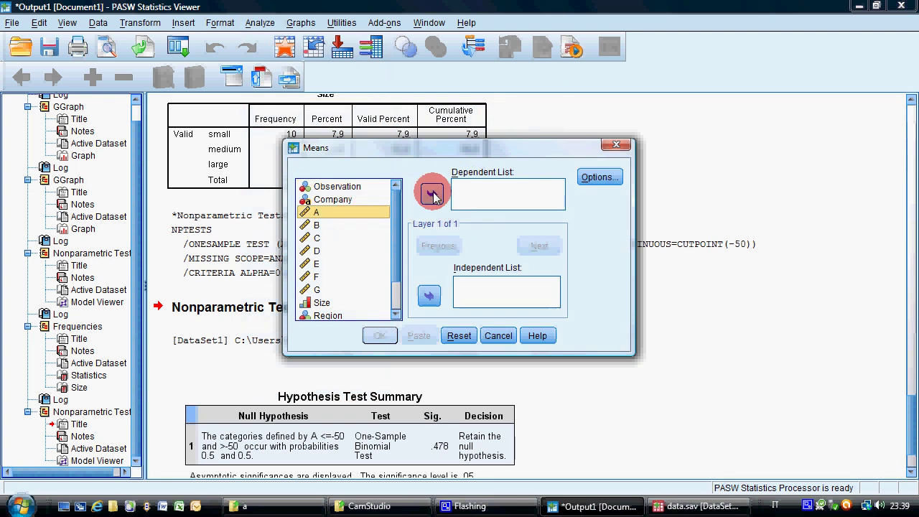
click(432, 193)
click(323, 262)
click(428, 296)
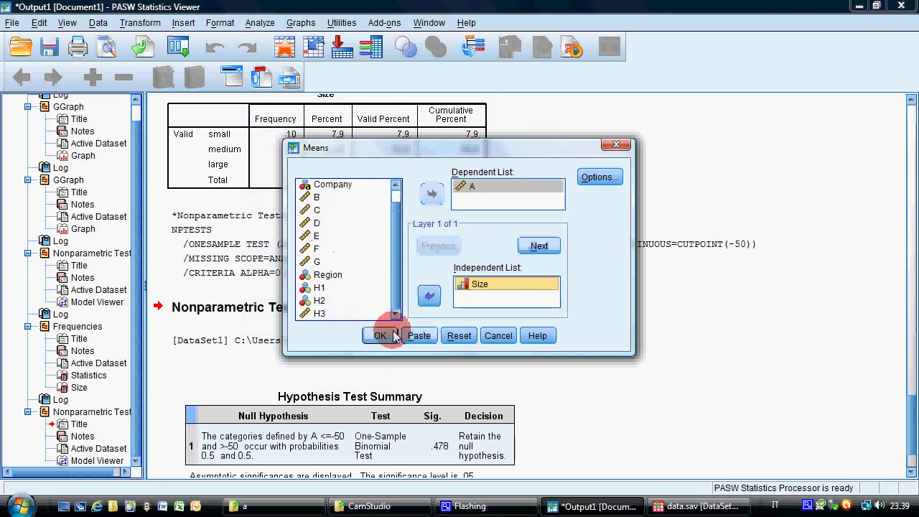
click(392, 335)
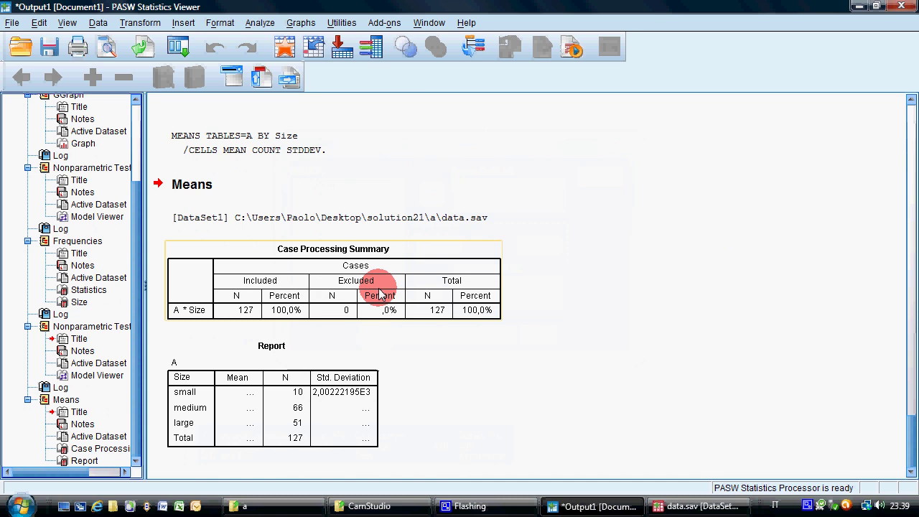
Step: Open the Report table of the Means output and examine the full mean of A for the small group
click(238, 392)
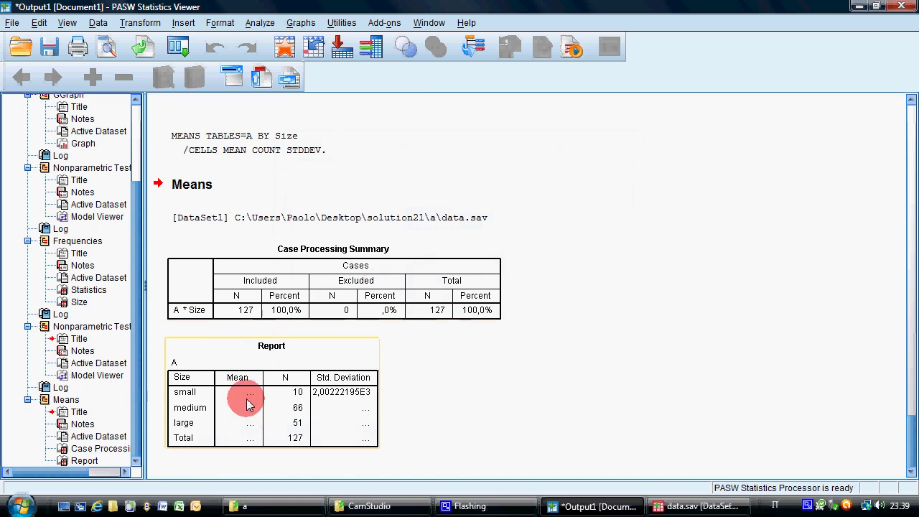
double_click(255, 394)
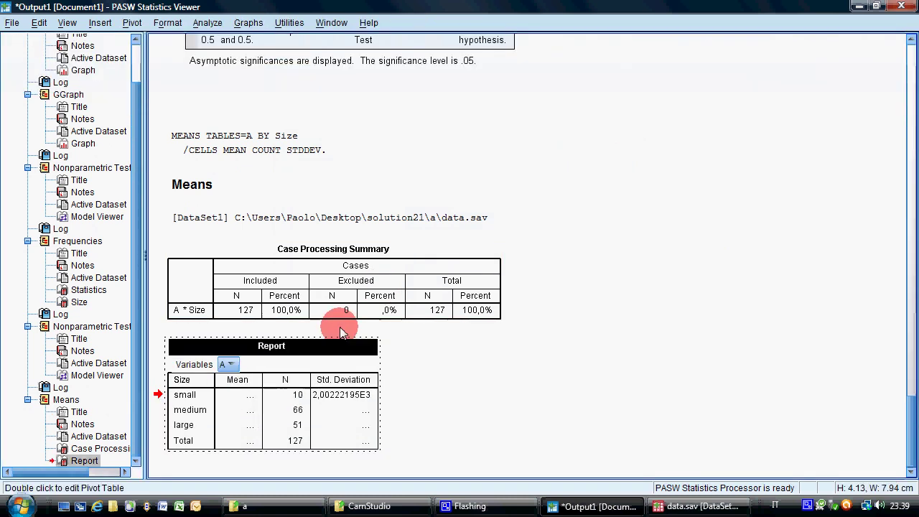
click(245, 400)
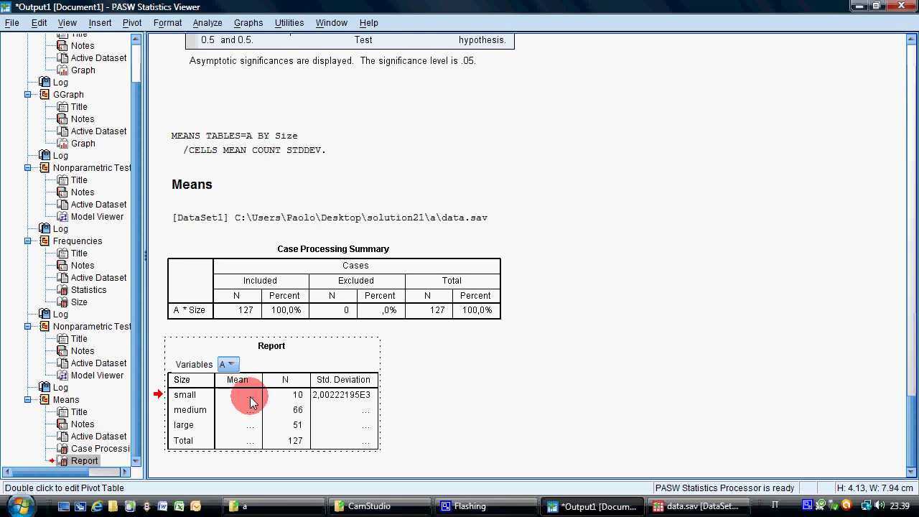
double_click(246, 401)
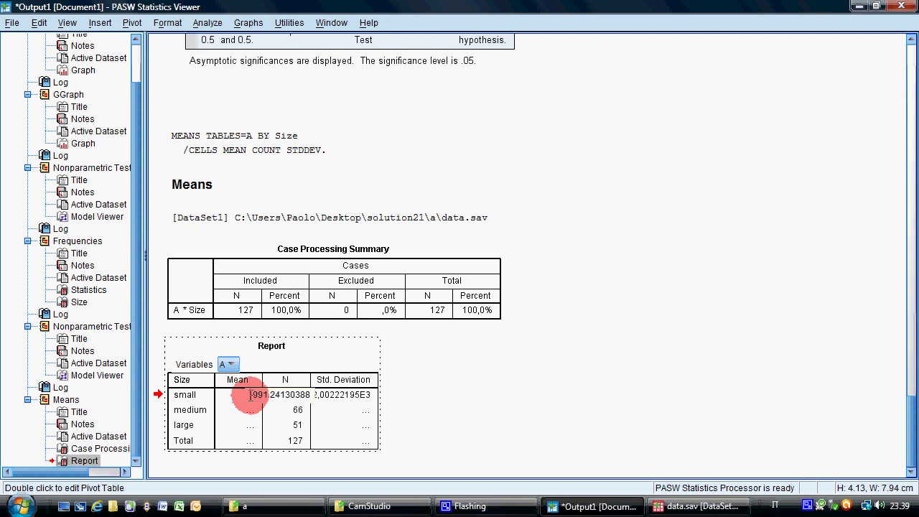
click(451, 403)
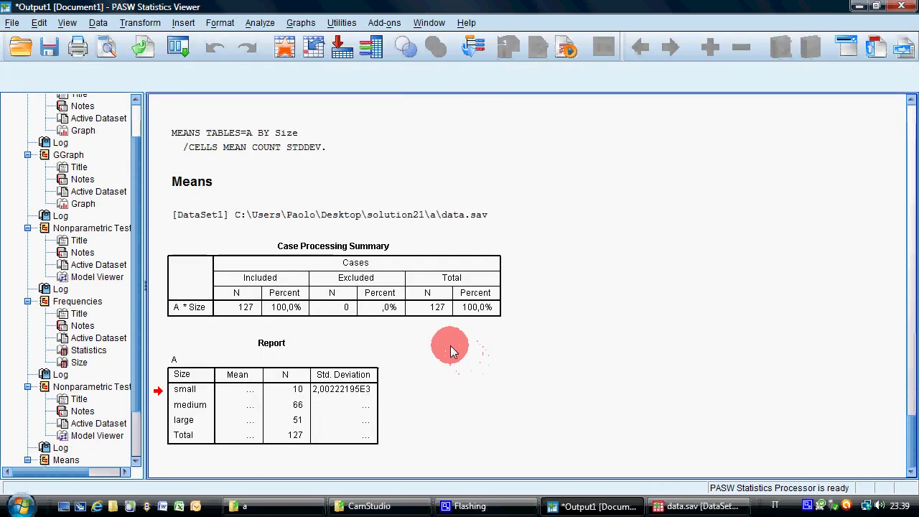
Step: Run a One-Way ANOVA with A as the dependent variable and Size as the factor
click(258, 23)
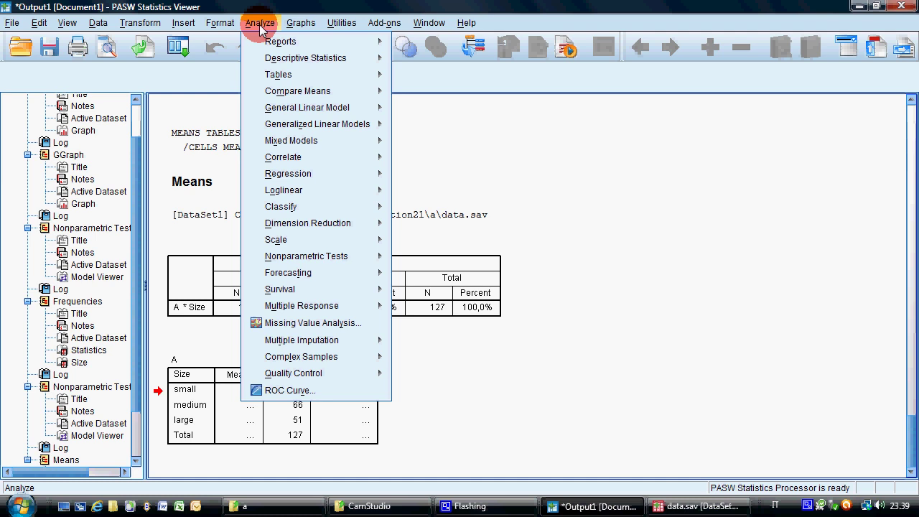
mouse_move(287, 91)
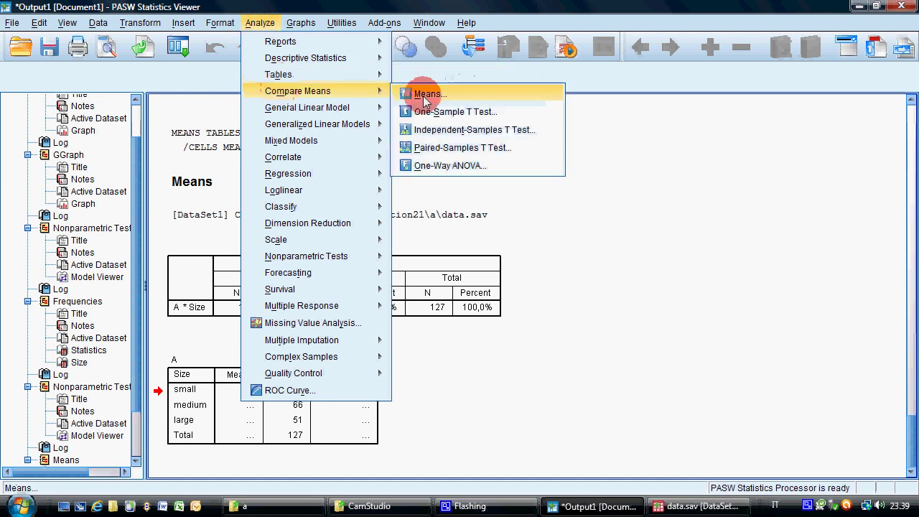
click(456, 170)
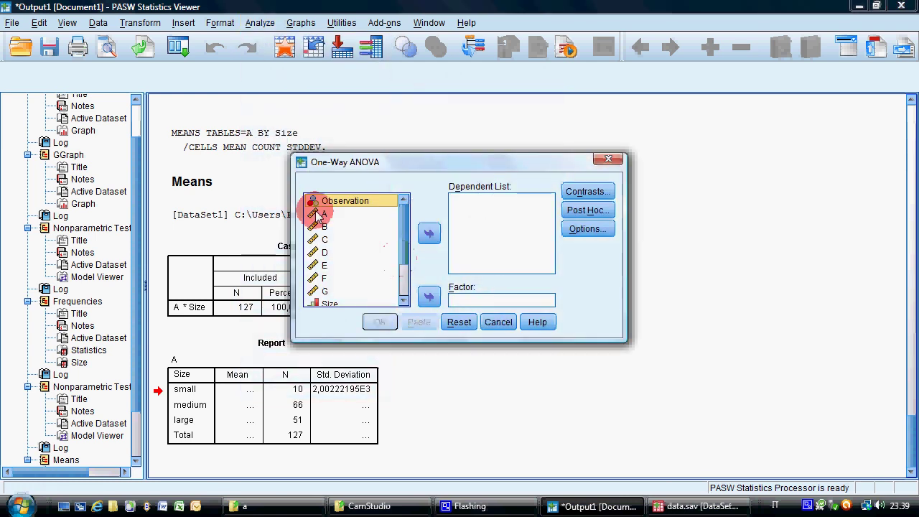
click(319, 215)
click(428, 233)
scroll(402, 240, down, 1)
click(329, 253)
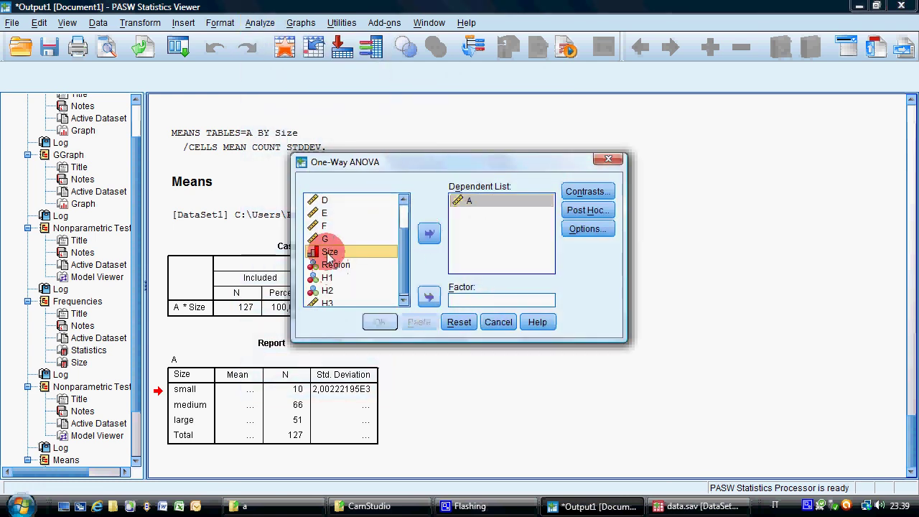
click(429, 296)
click(397, 323)
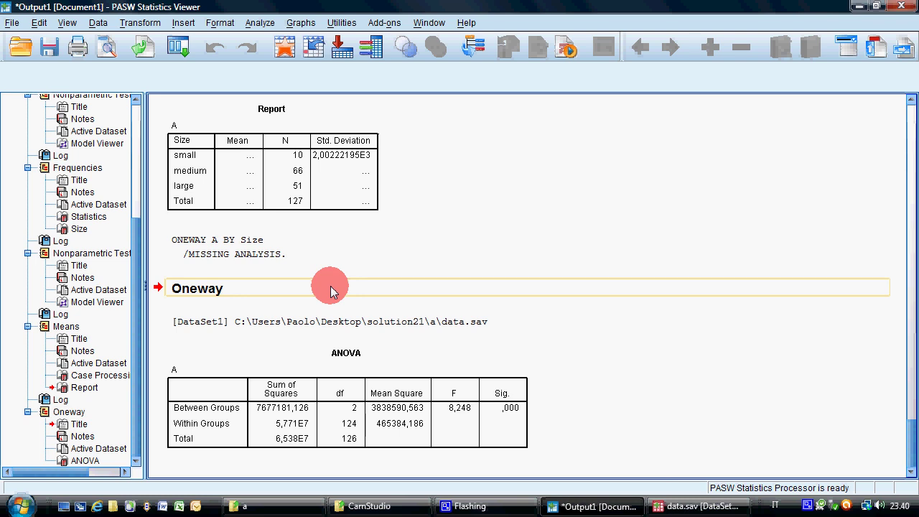
Step: Run a Paired-Samples T Test on the pair of variables A and B
click(265, 23)
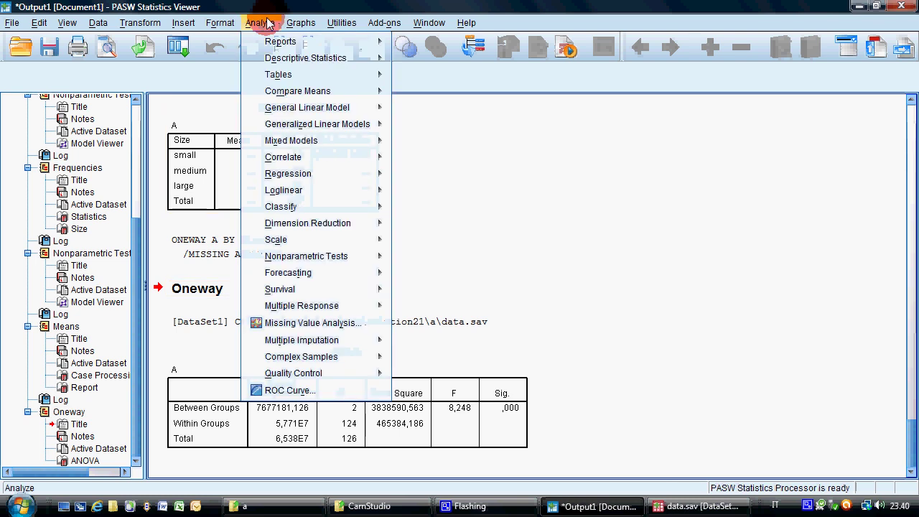
mouse_move(308, 91)
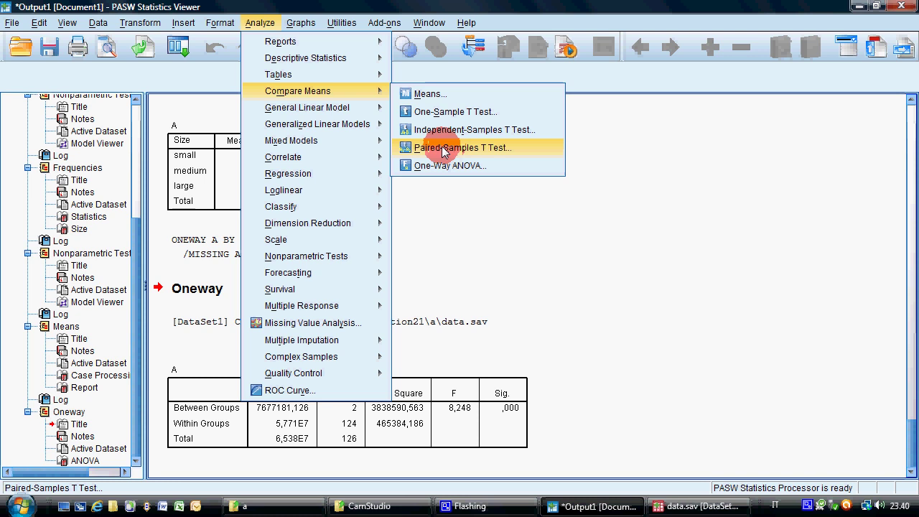
click(445, 153)
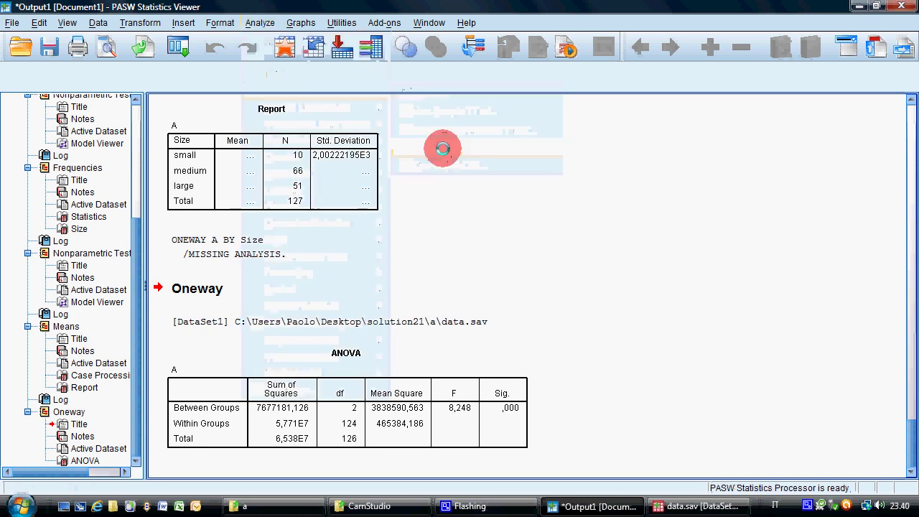
drag(283, 194, 472, 195)
click(387, 249)
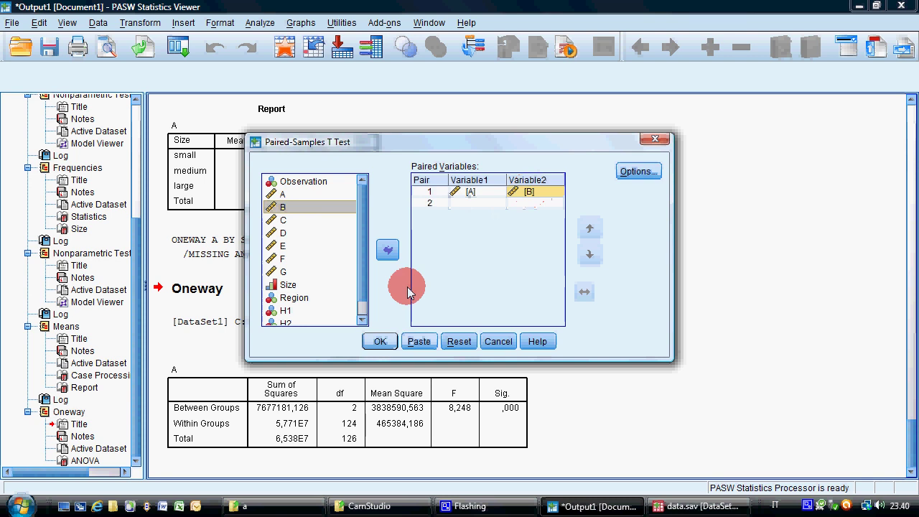
click(380, 342)
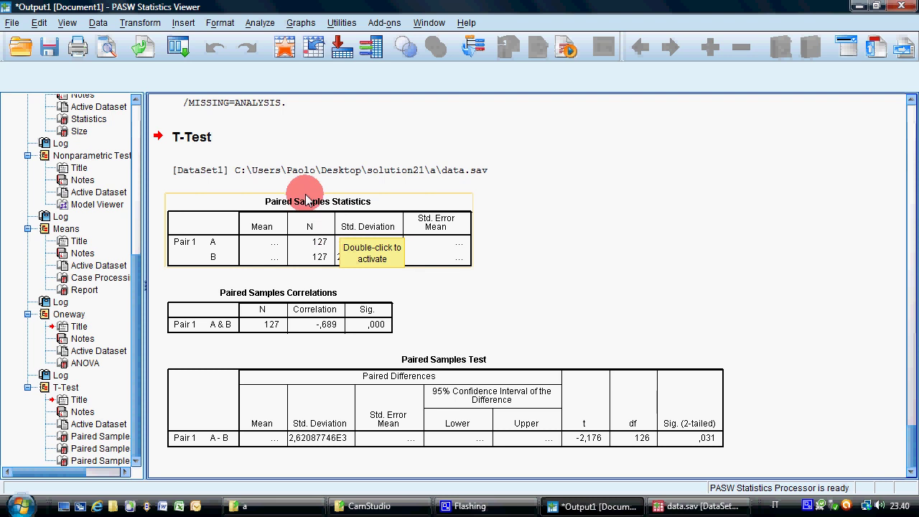
Step: Build a simple histogram of variable C in the Chart Builder and output it
click(302, 23)
click(427, 37)
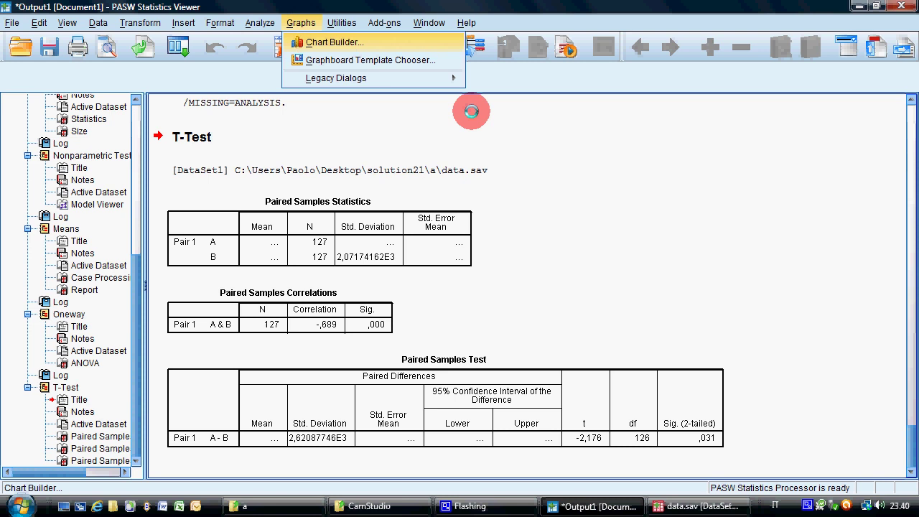
click(413, 321)
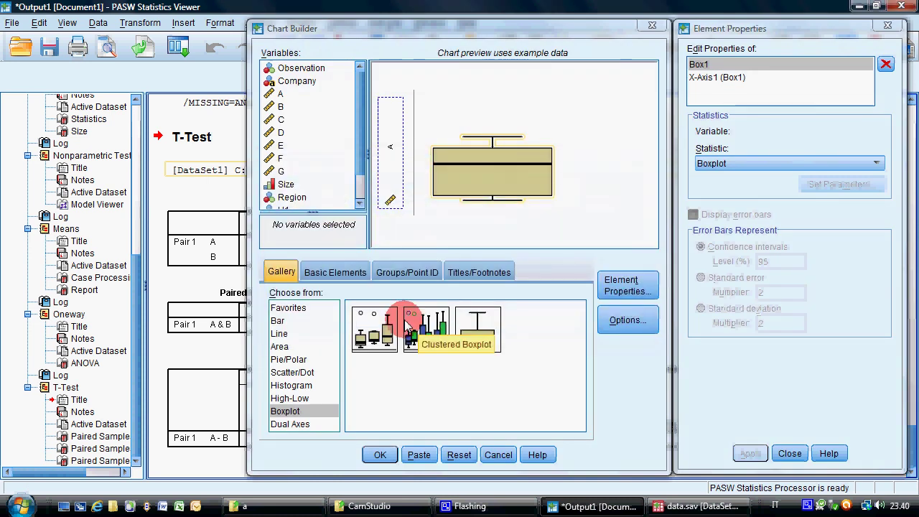
click(291, 385)
double_click(366, 327)
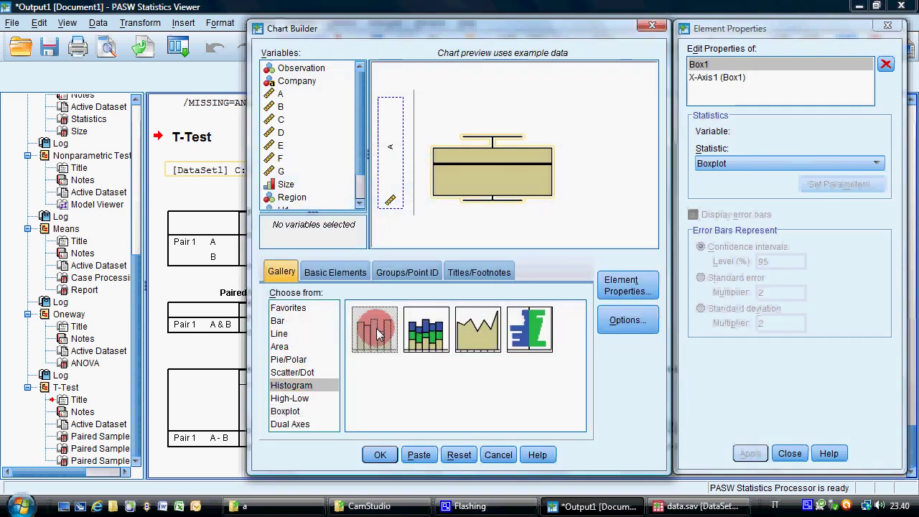
drag(316, 119, 494, 232)
click(380, 455)
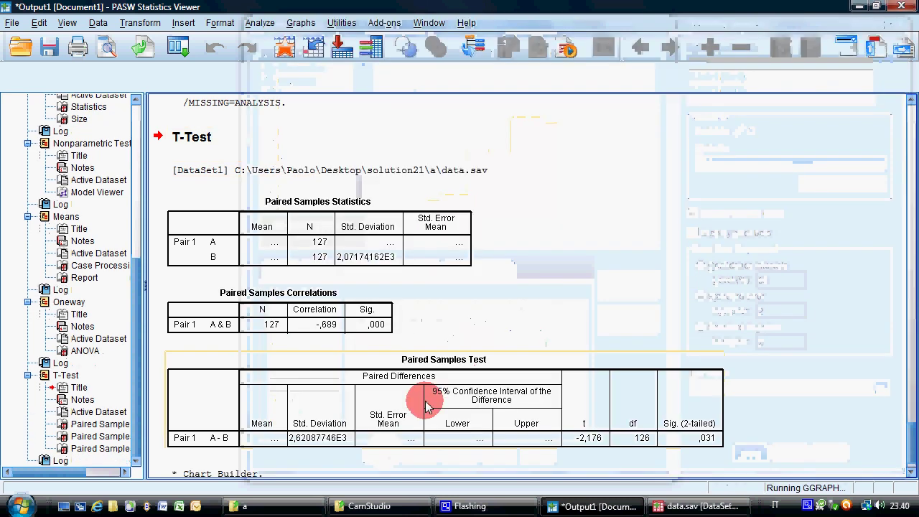
Step: Open the histogram of C in the Chart Editor and set its X-axis binning to a custom number of 12 intervals
scroll(423, 298, down, 5)
click(369, 284)
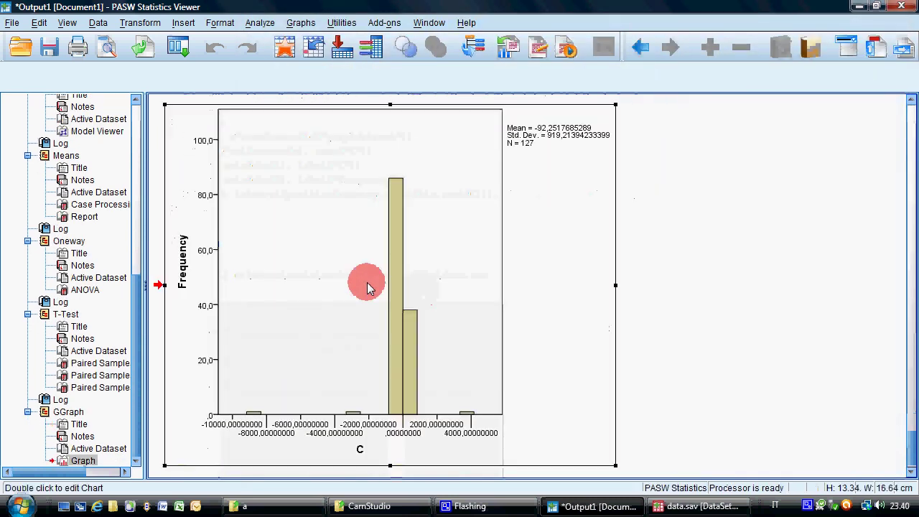
double_click(368, 285)
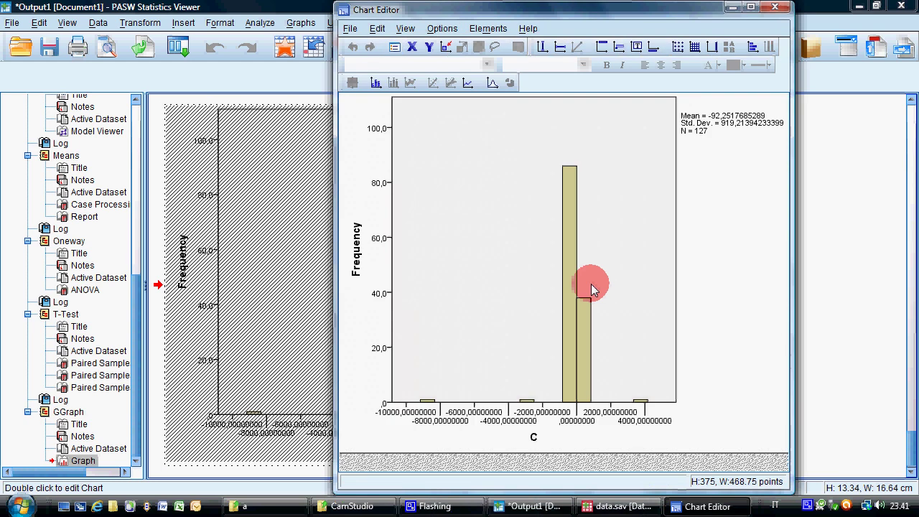
double_click(572, 292)
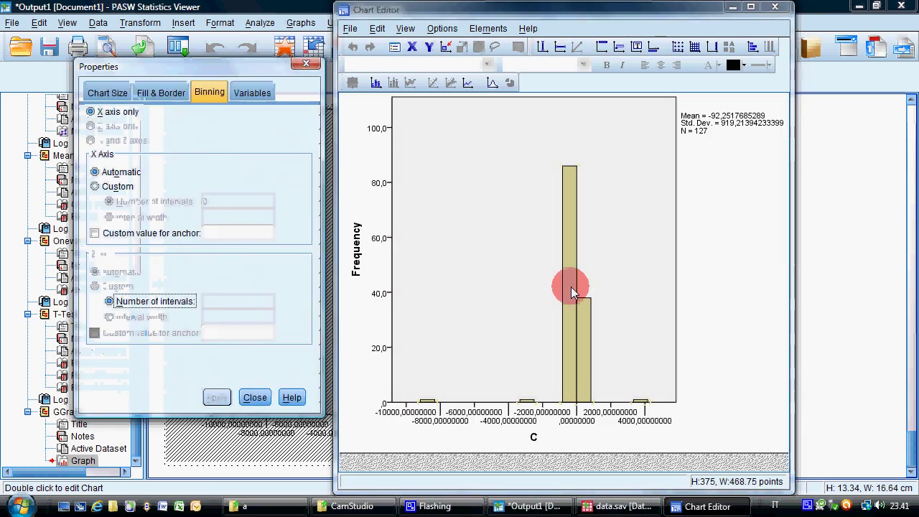
click(117, 186)
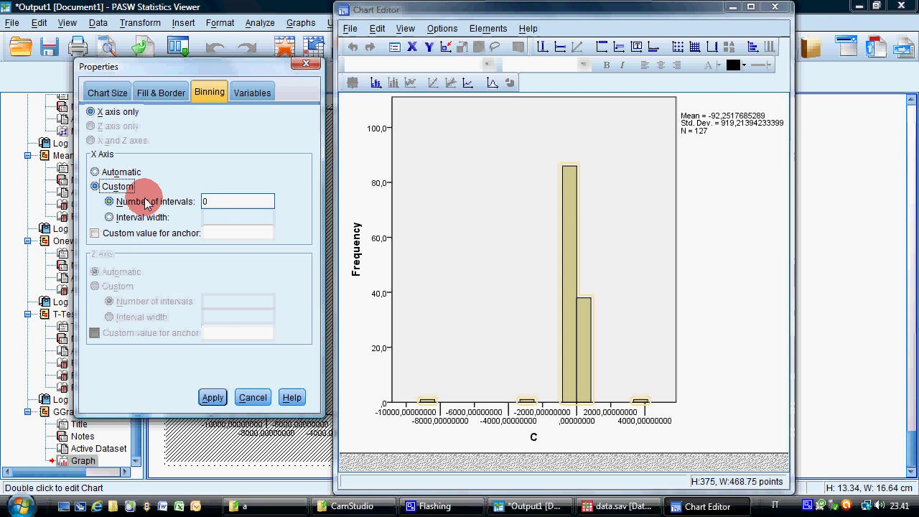
click(228, 200)
text(12)
click(213, 397)
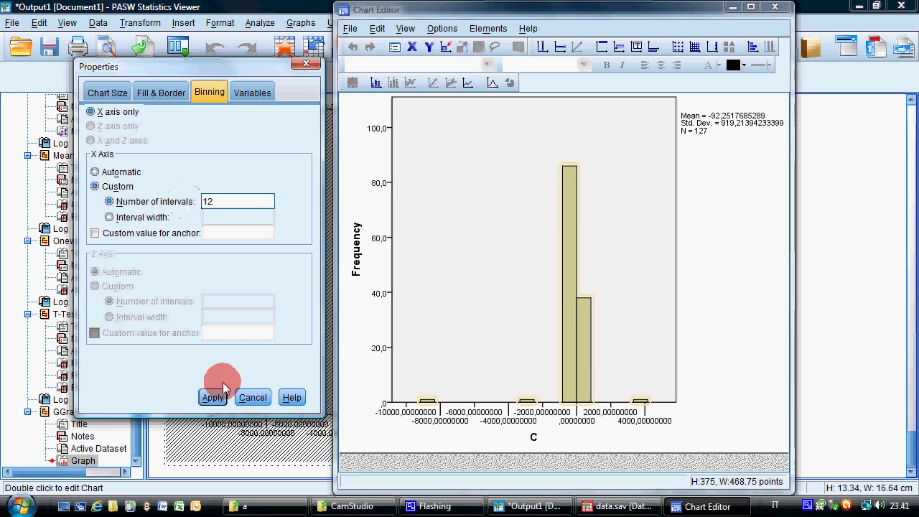
click(216, 202)
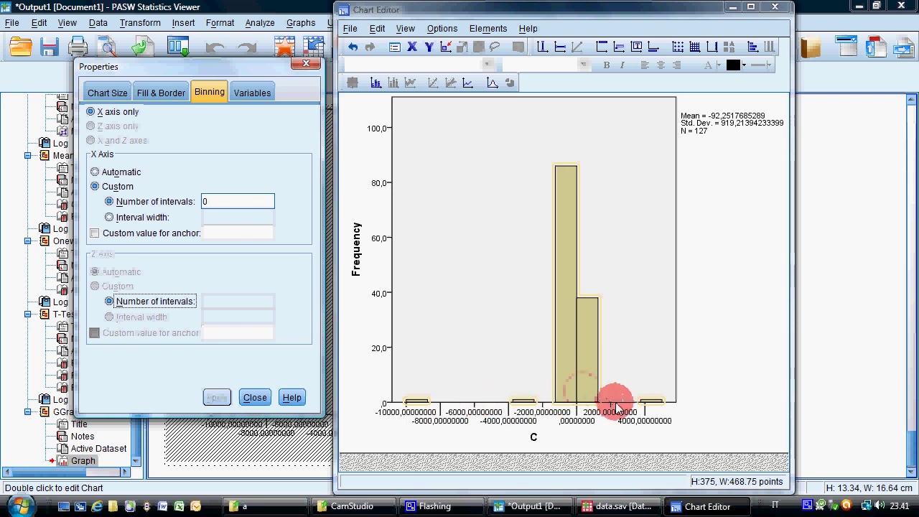
click(255, 397)
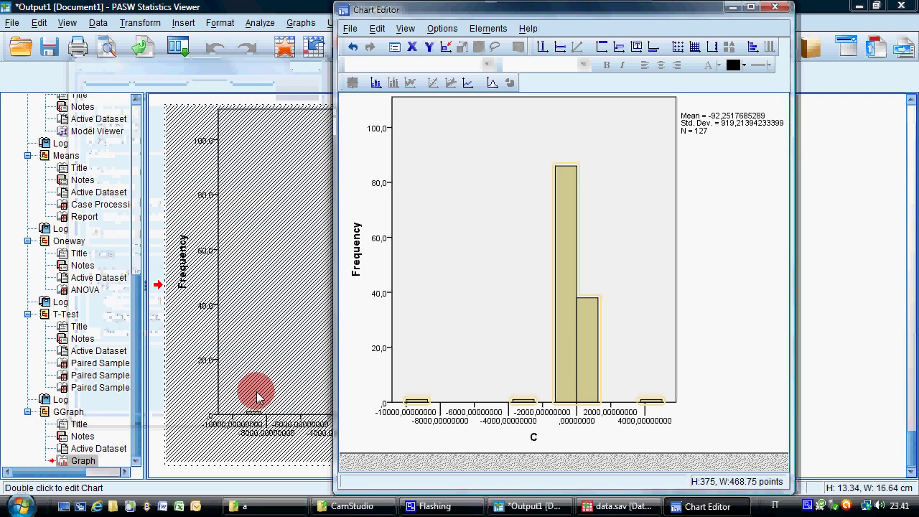
Step: Fill the histogram bars with dark green (10, 86, 44) and close the Chart Editor
double_click(561, 249)
click(162, 93)
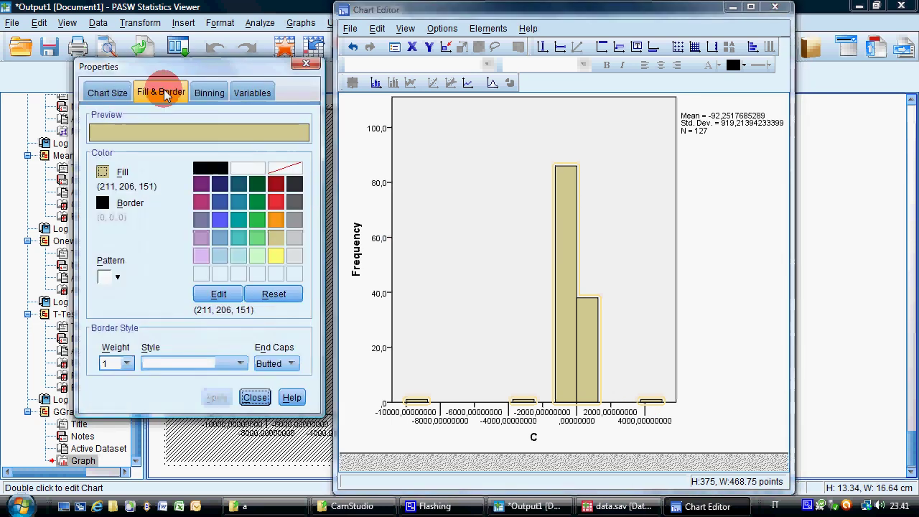
click(260, 202)
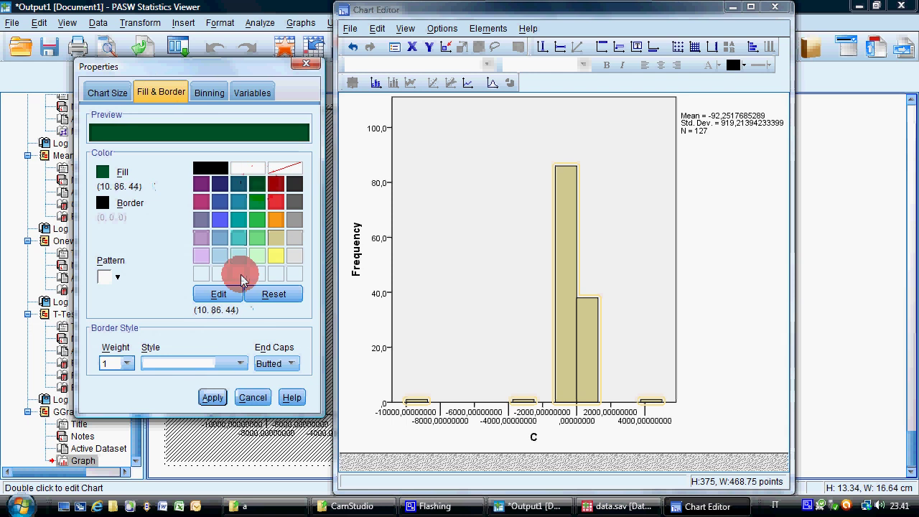
click(212, 396)
click(255, 396)
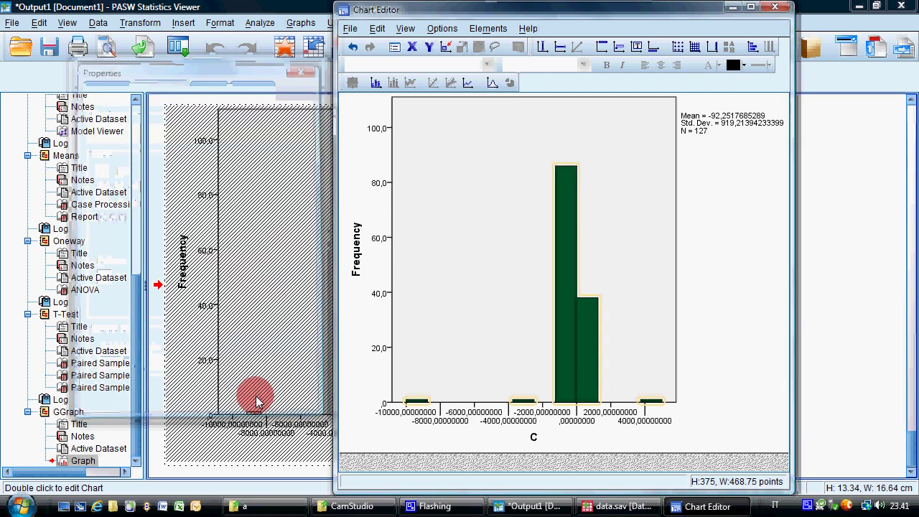
click(349, 29)
click(353, 99)
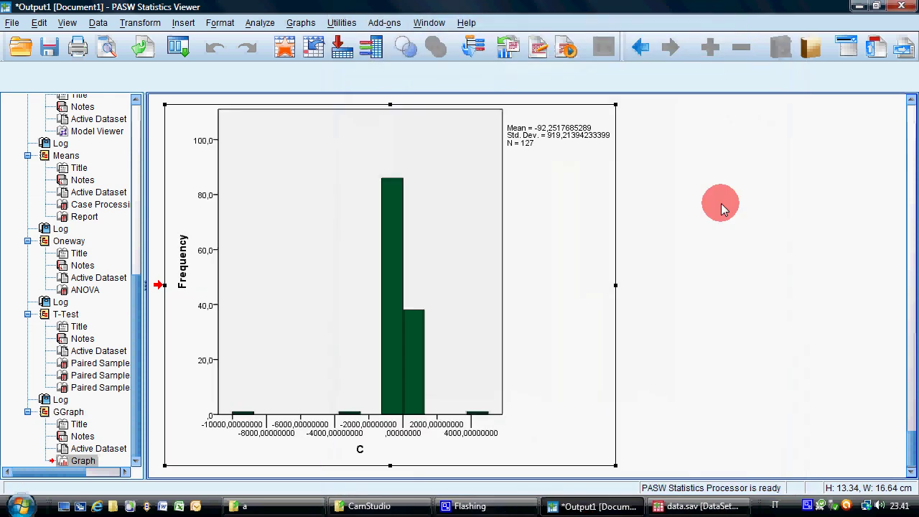
Step: Copy the edited histogram of C and paste it into a blank document in Microsoft Word
right_click(413, 237)
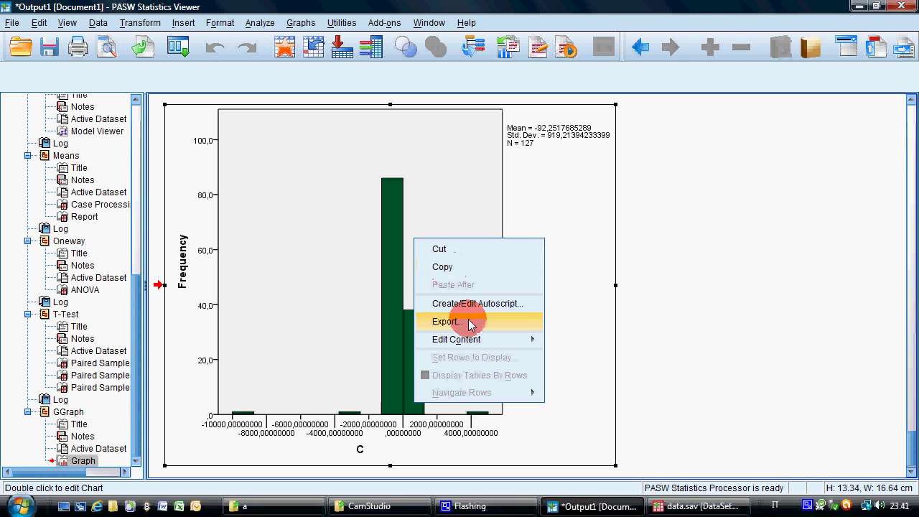
click(462, 272)
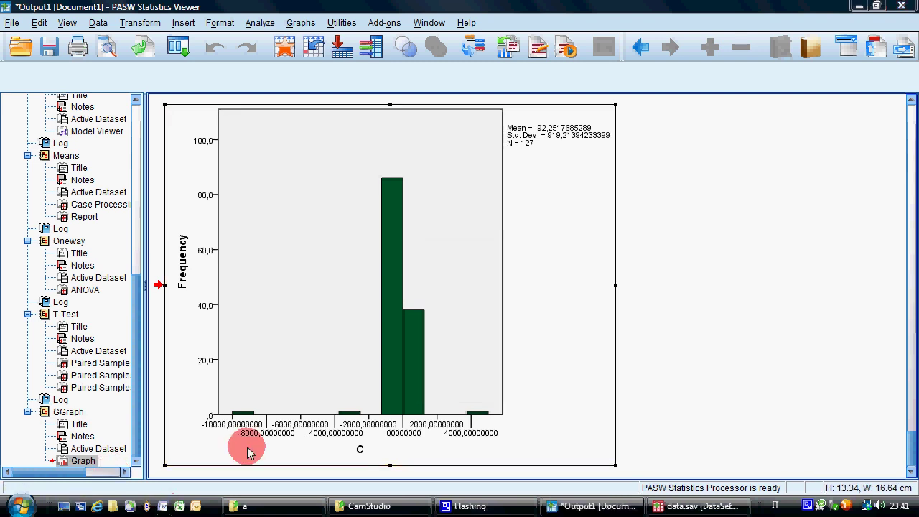
click(163, 506)
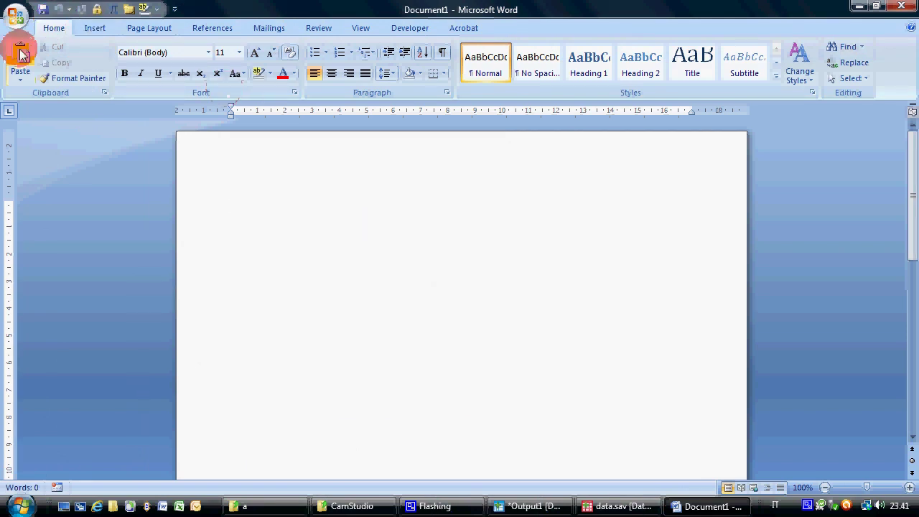
click(20, 54)
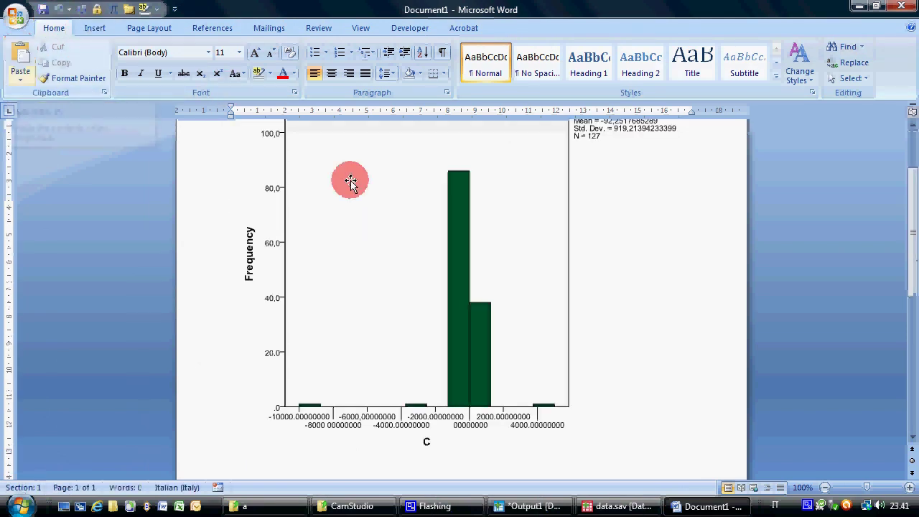
scroll(349, 180, up, 3)
Step: Save the document as data.doc in Word 97-2003 format in the folder a inside solution21 on the Desktop
click(15, 14)
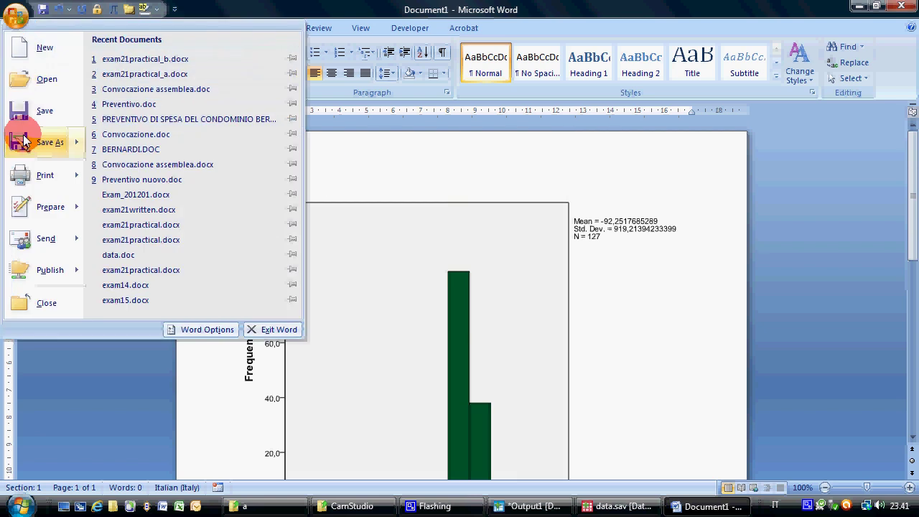
click(23, 141)
click(230, 402)
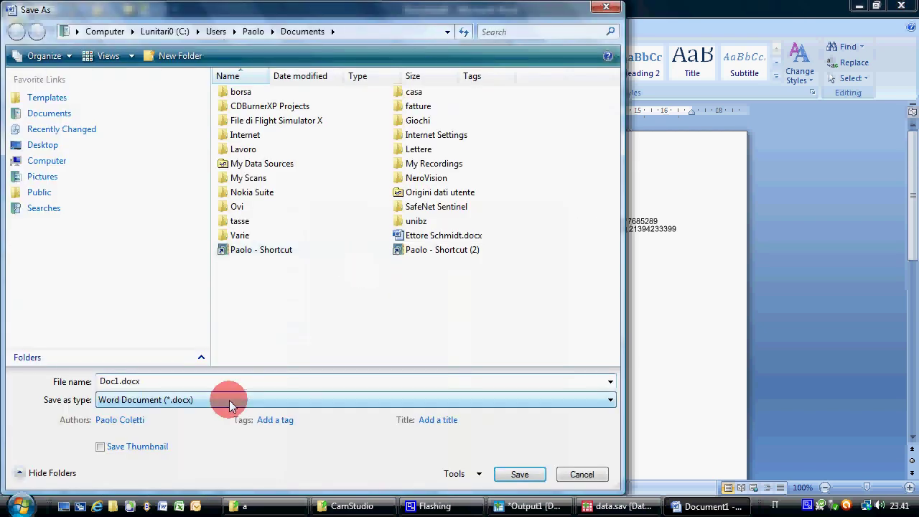
click(237, 234)
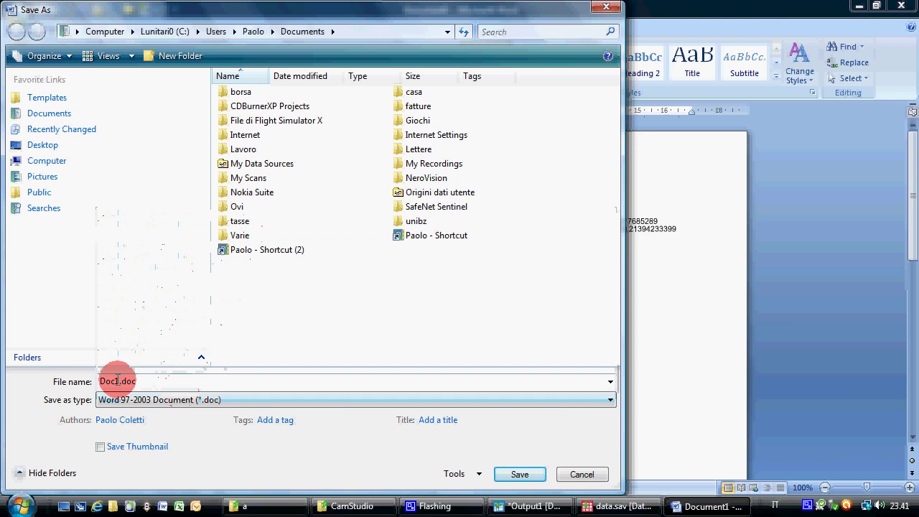
double_click(117, 380)
click(43, 144)
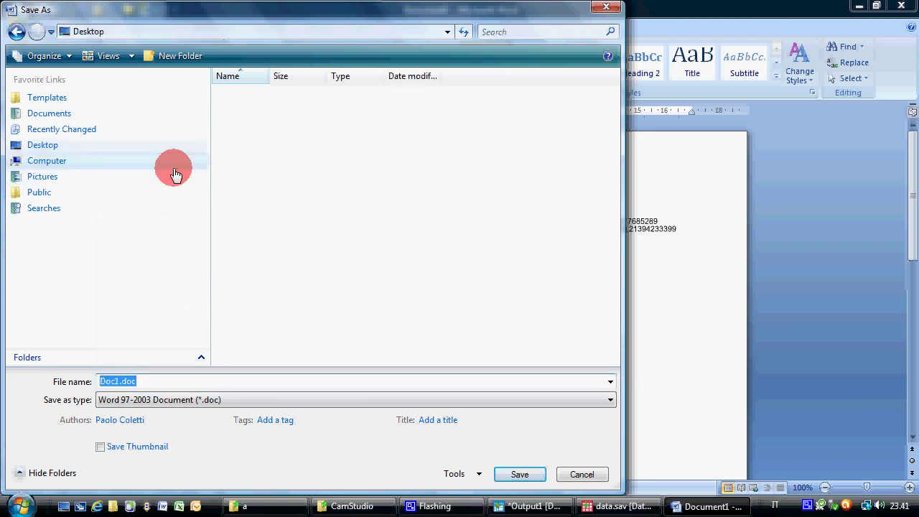
double_click(413, 185)
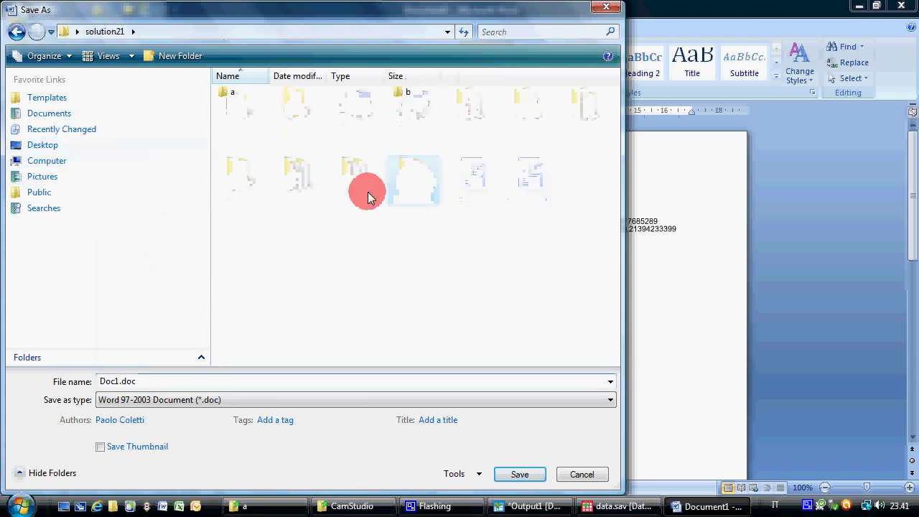
click(232, 96)
double_click(232, 96)
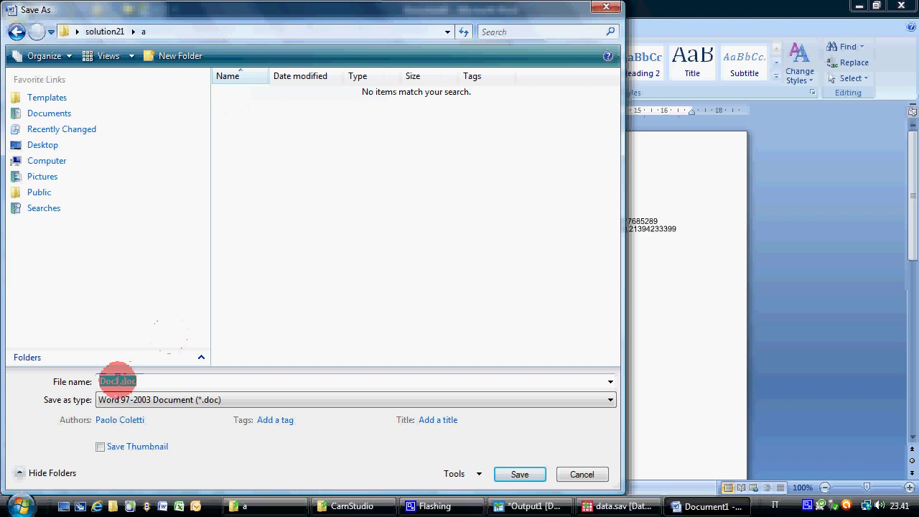
text(data)
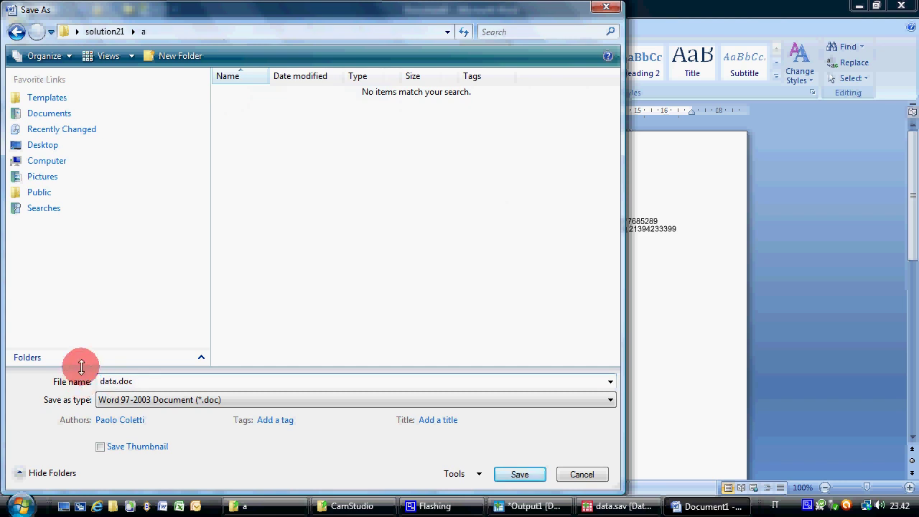
click(519, 475)
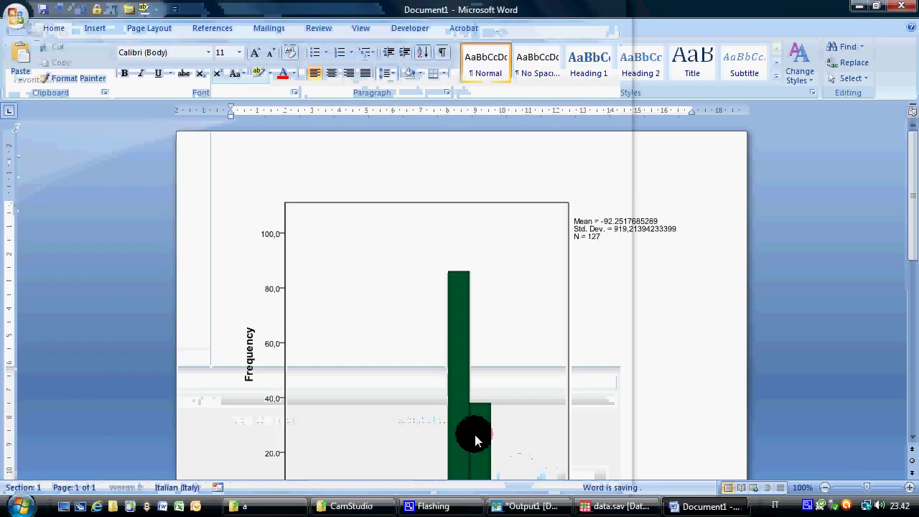
Step: Switch to the data.sav data and build a date in the Date and Time Wizard from H3 as year, H2 as month and H1 as day of month
click(600, 507)
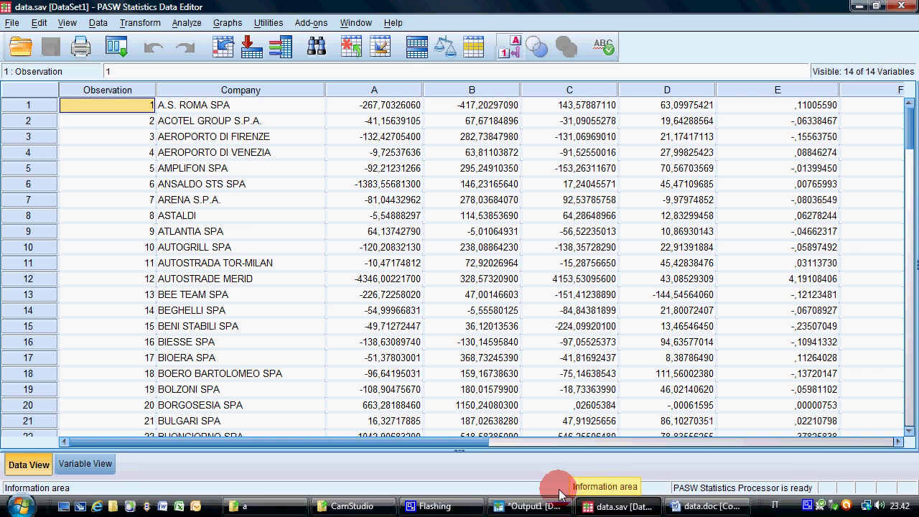
click(183, 22)
mouse_move(144, 28)
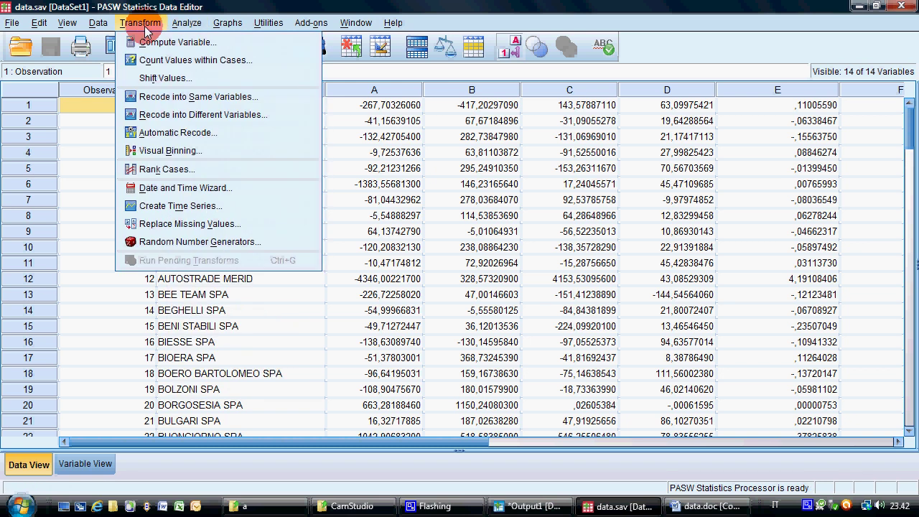
click(185, 190)
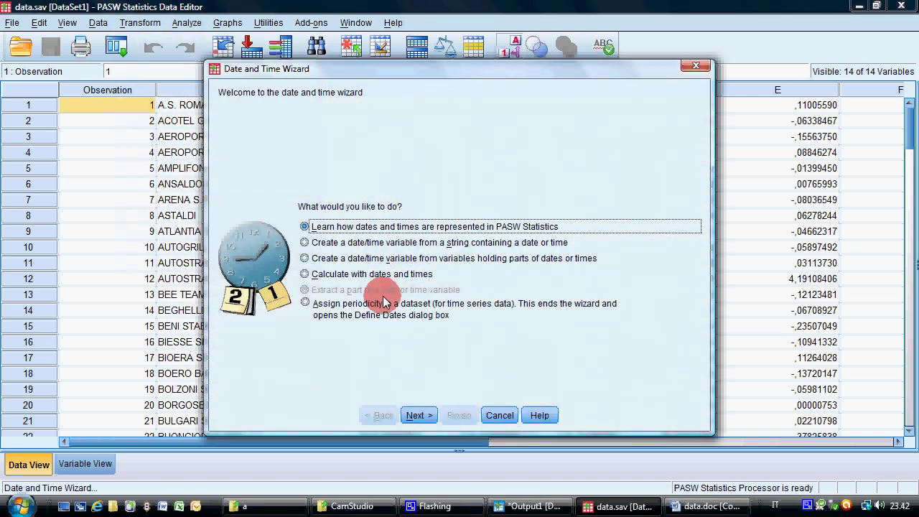
click(354, 260)
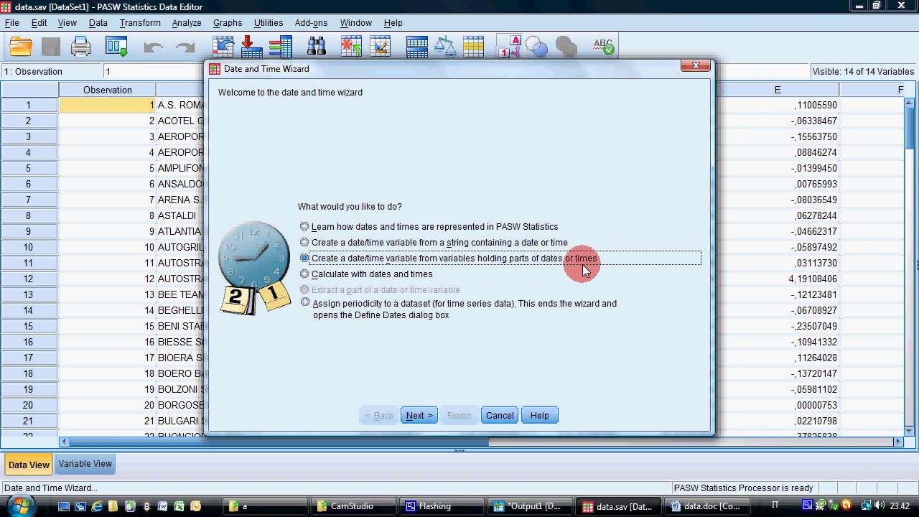
click(419, 415)
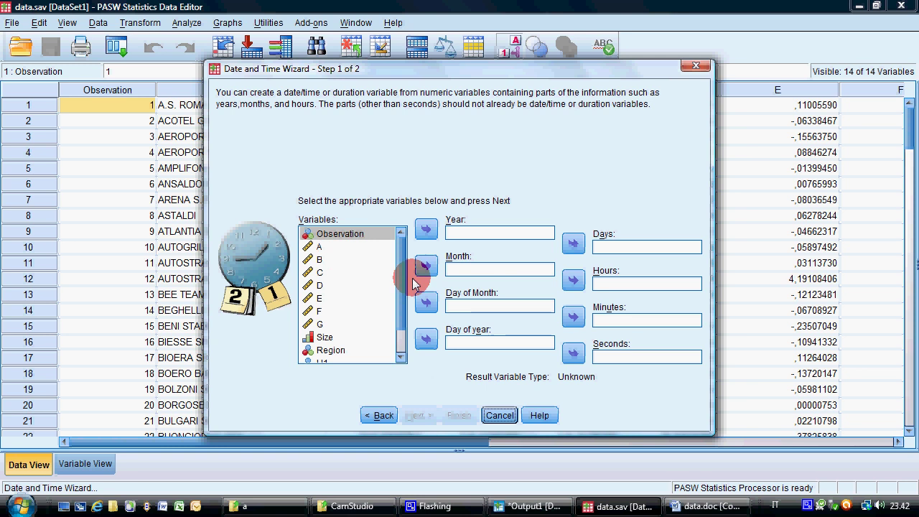
scroll(335, 338, down, 1)
drag(334, 338, 490, 306)
drag(375, 343, 477, 270)
drag(320, 355, 487, 237)
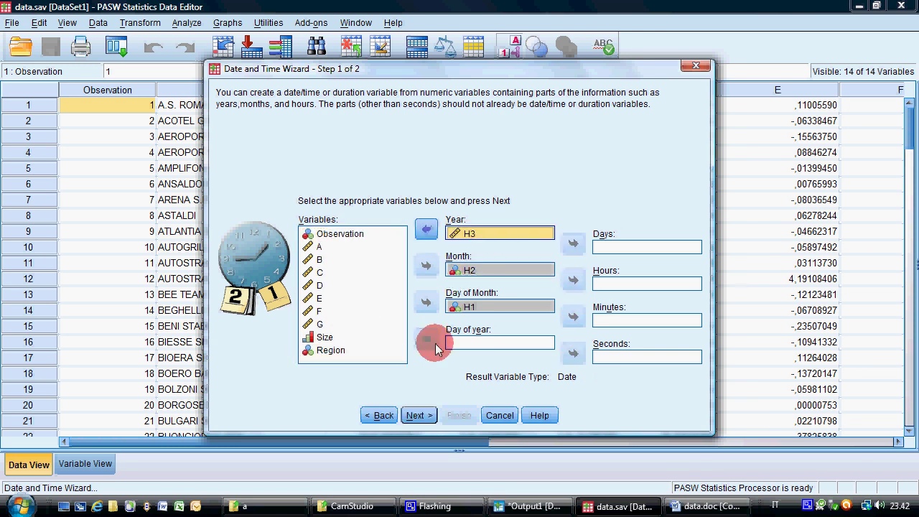
Step: Name the result variable H with output format dd-mmm-yyyy, create it, and check its definition and dates in the dataset
click(419, 415)
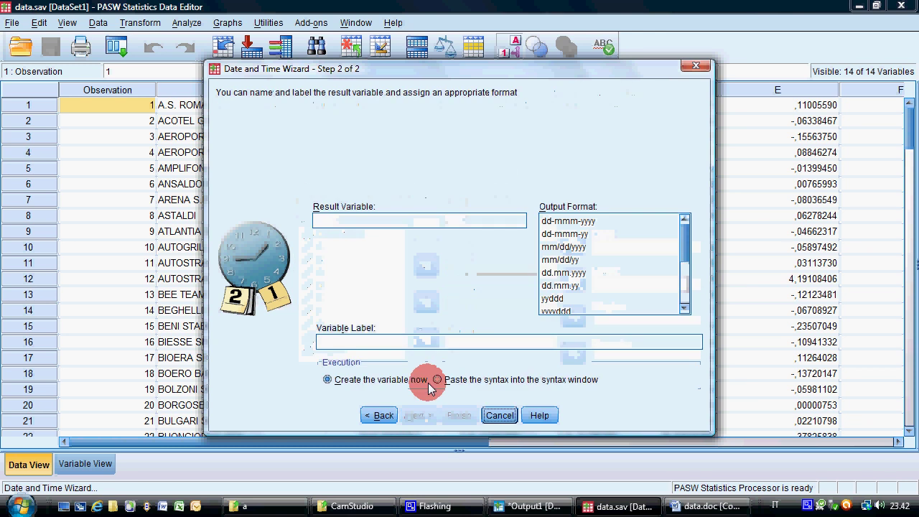
click(379, 220)
text(H)
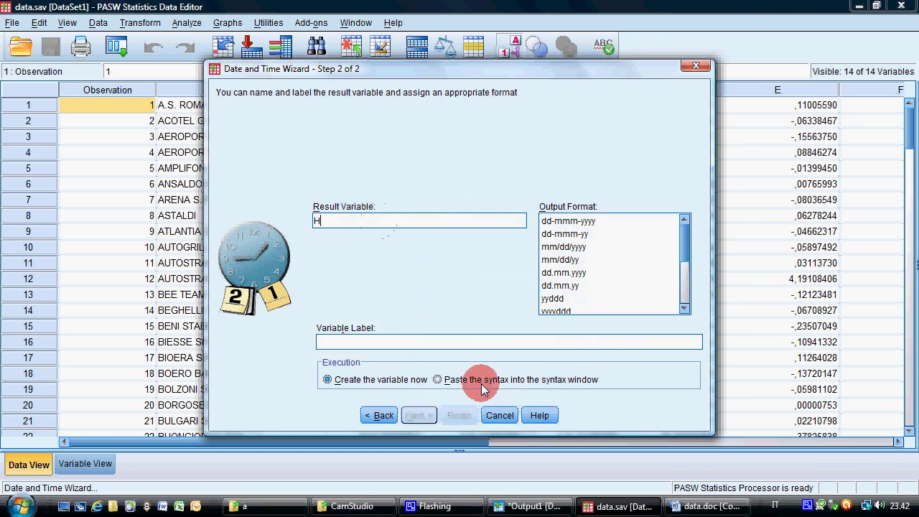
key(Tab)
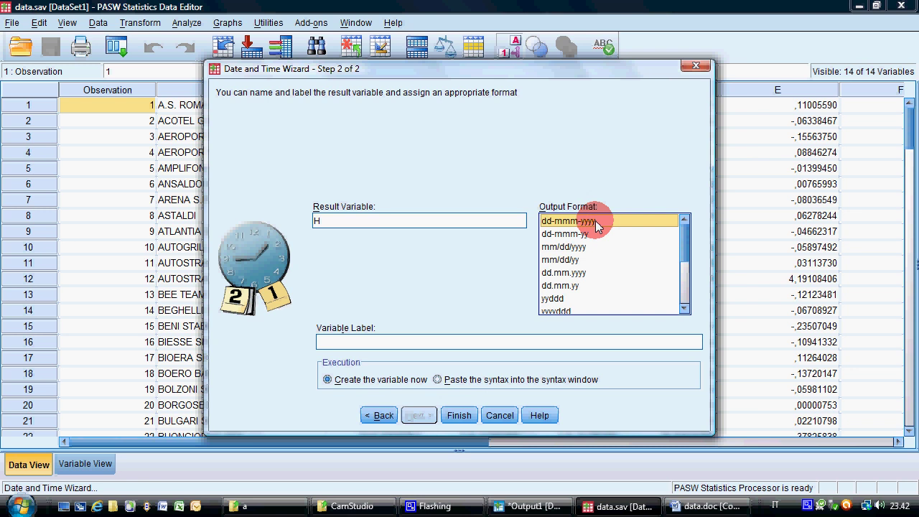
click(457, 416)
click(95, 465)
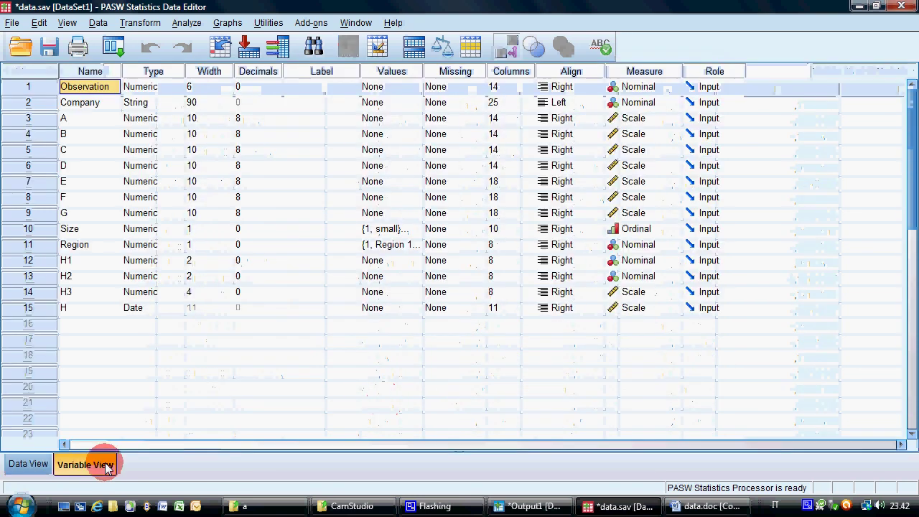
click(29, 463)
drag(215, 441, 648, 440)
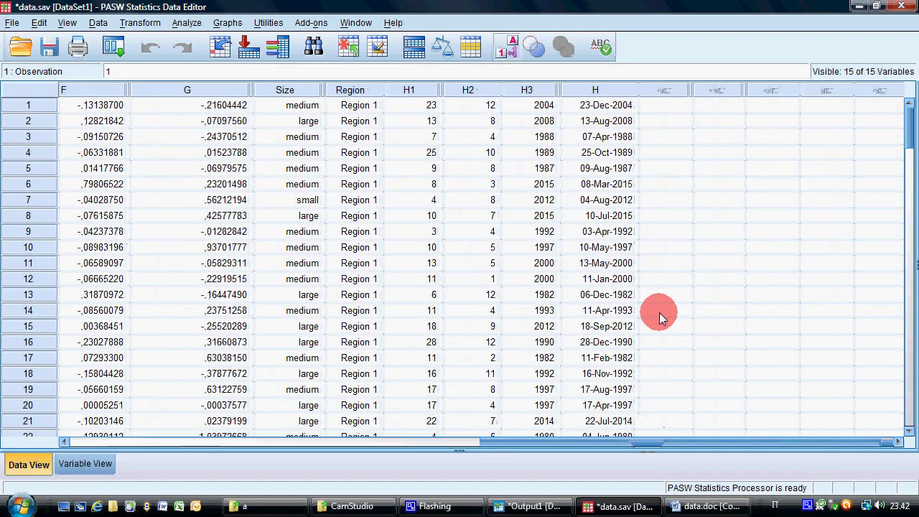
scroll(656, 312, down, 1)
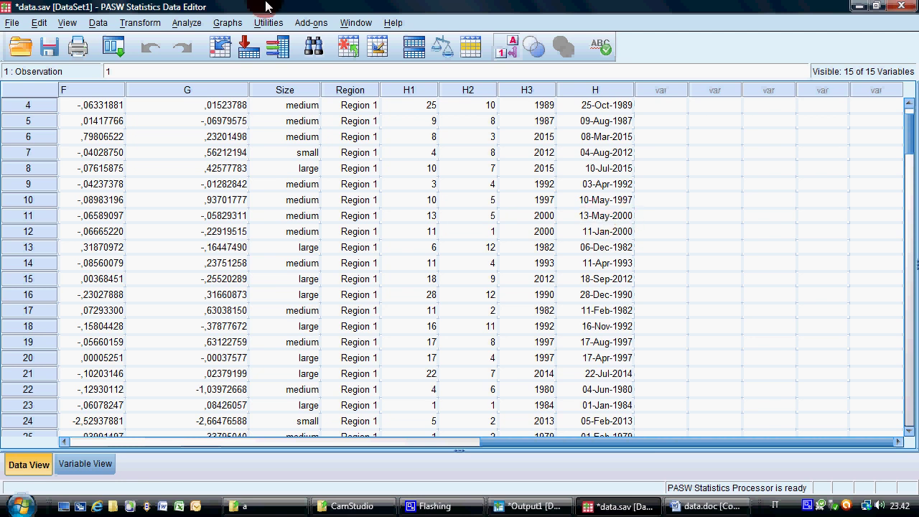
Step: Select only the cases satisfying Region = 1, filtering out the unselected cases
click(98, 22)
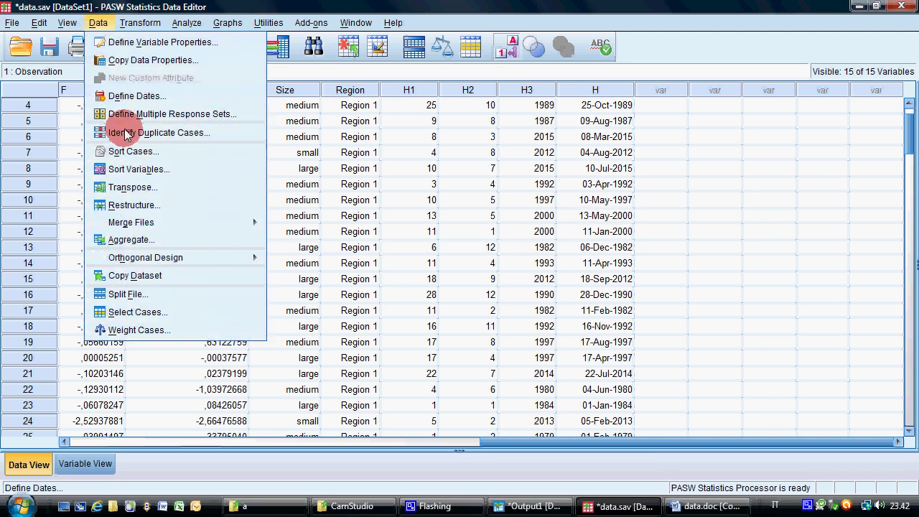
click(133, 311)
click(419, 129)
click(440, 145)
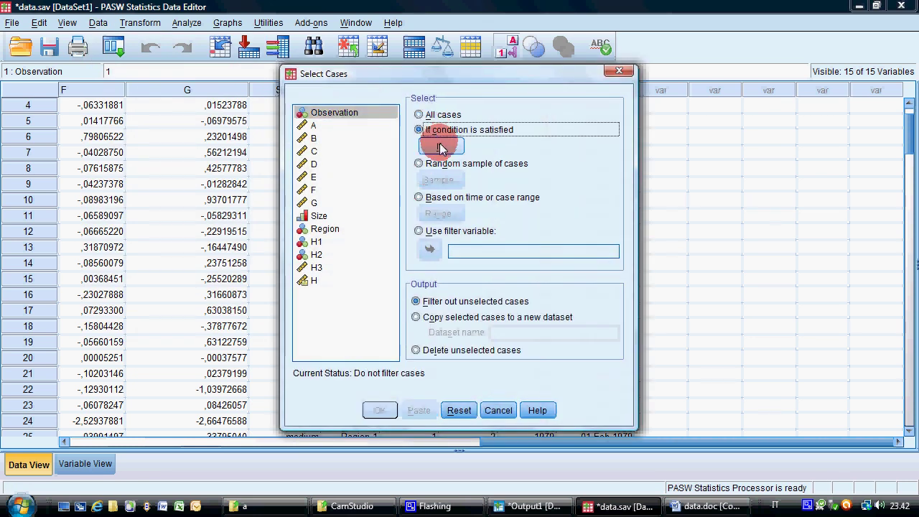
click(287, 244)
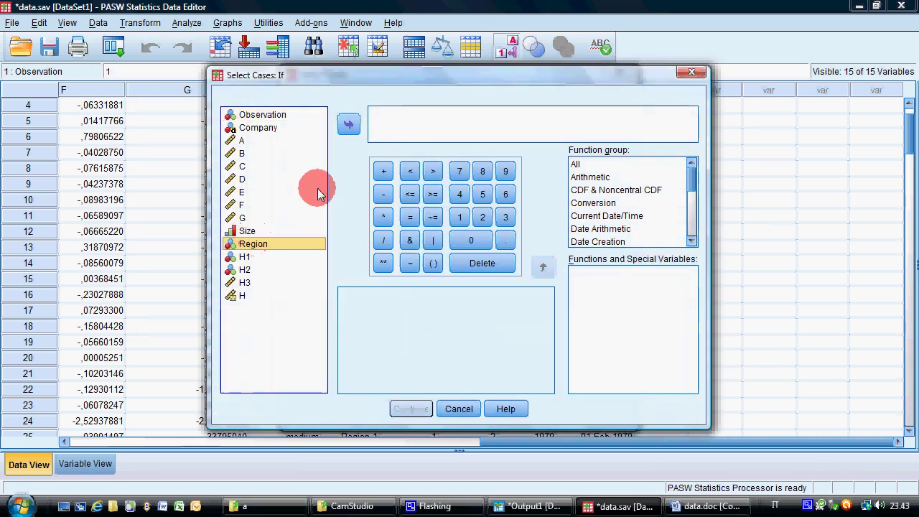
click(349, 124)
click(410, 217)
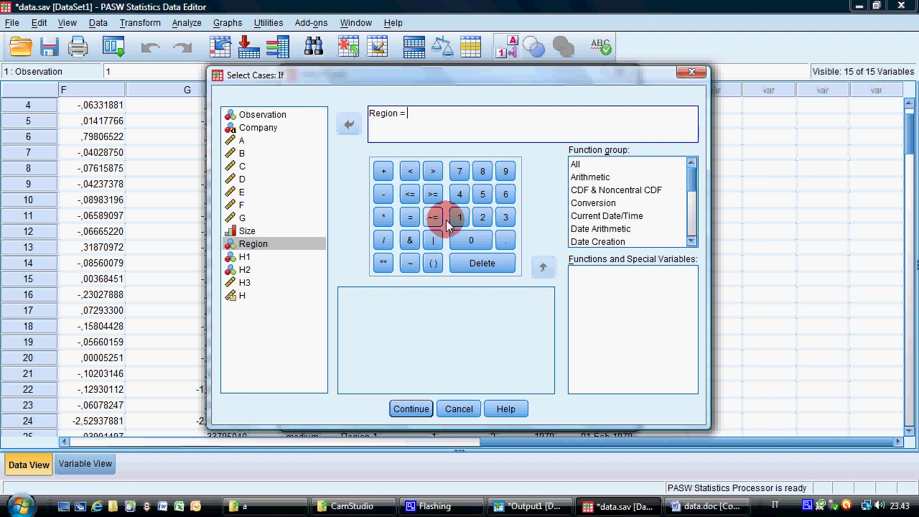
click(459, 217)
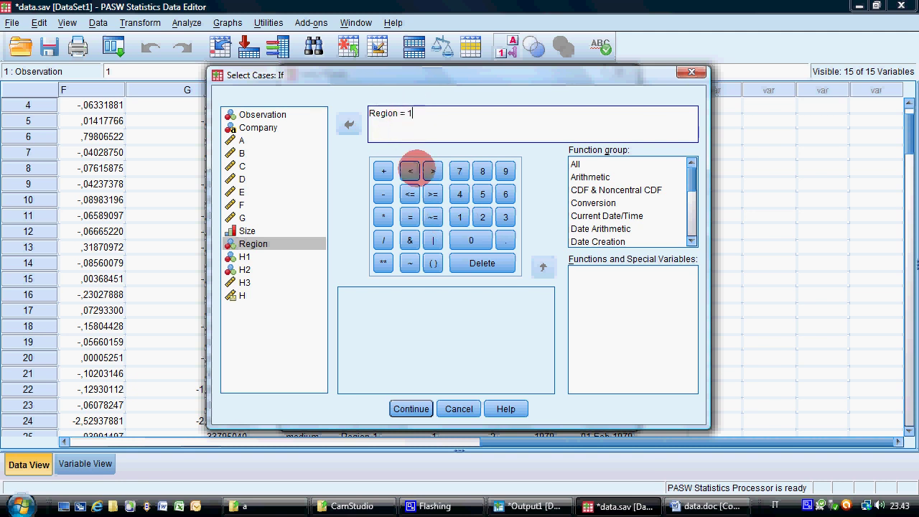
click(414, 409)
click(380, 409)
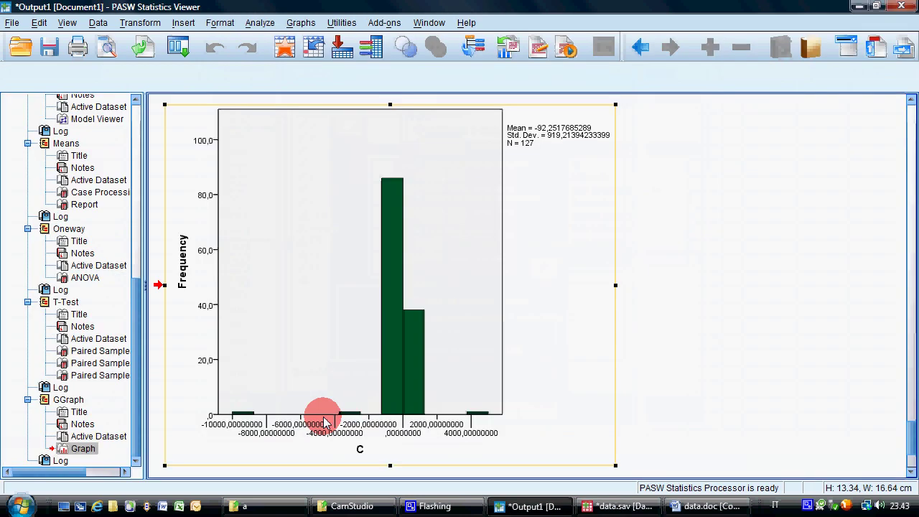
Step: Return to the data.sav data, check the value labels of Region in the variable definitions, and save the dataset
key(alt+Tab)
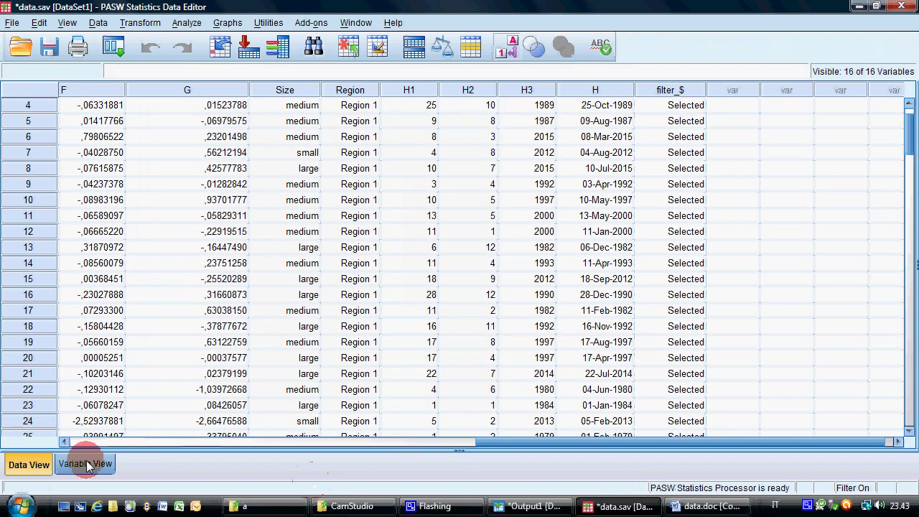
click(86, 465)
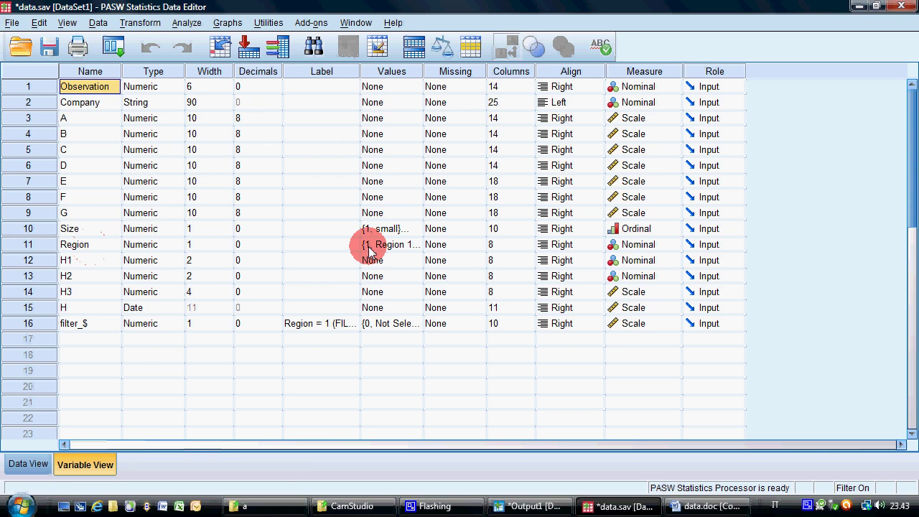
click(370, 248)
click(419, 246)
click(457, 333)
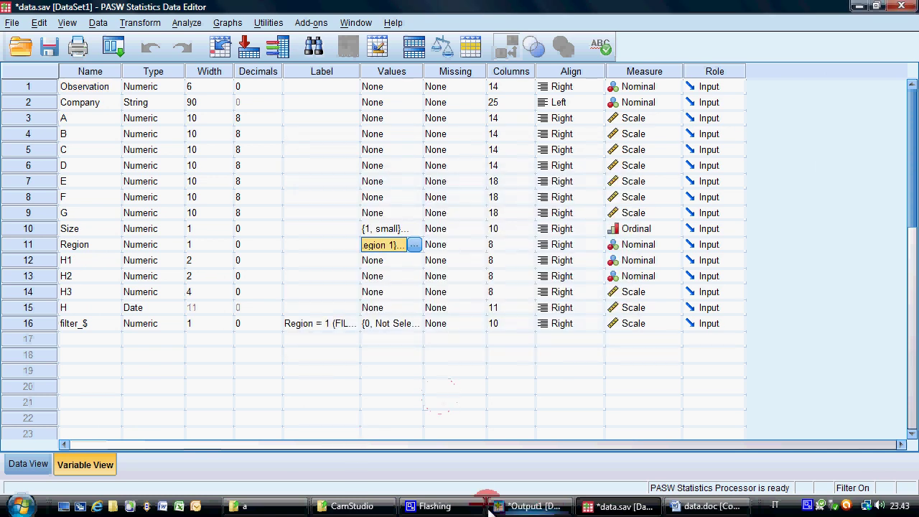
click(51, 47)
Step: Switch to the output document and save it as the viewer file data.spv in folder b
click(535, 506)
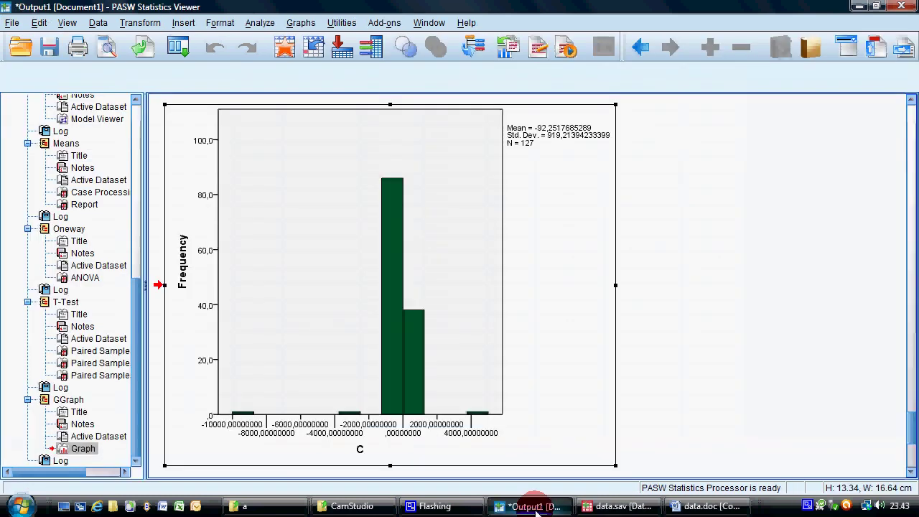
click(13, 22)
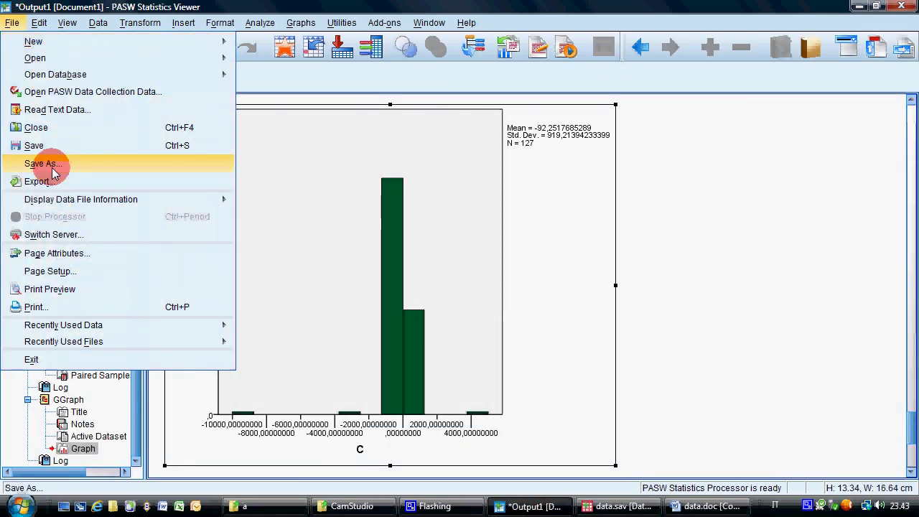
click(43, 164)
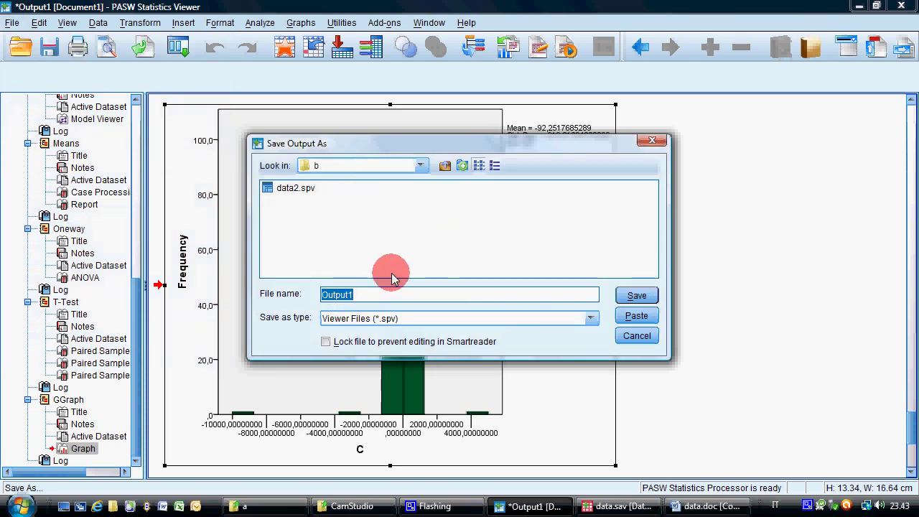
text(data)
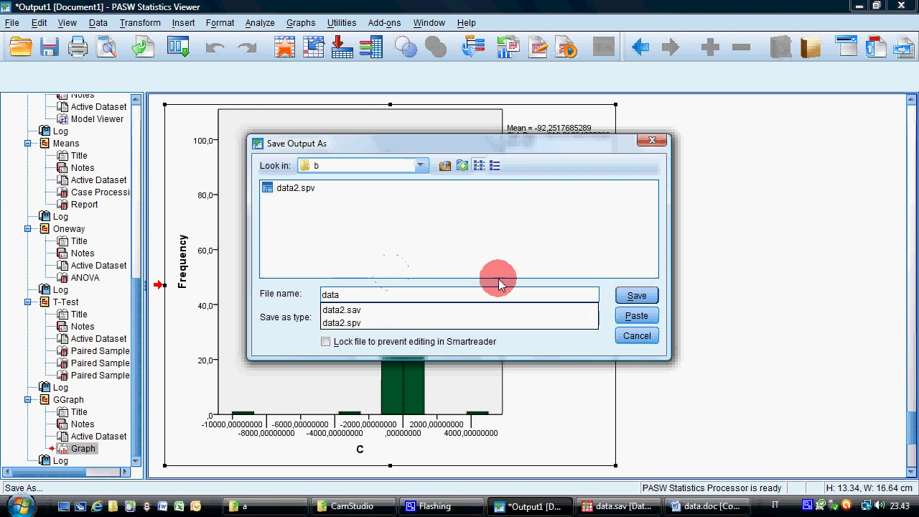
click(637, 297)
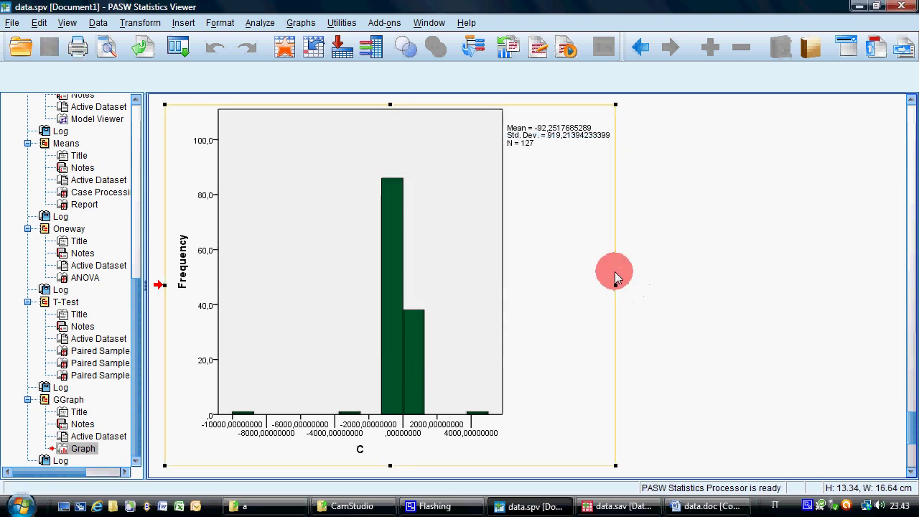
Step: Run Frequencies on Size with the frequency table for the filtered cases
click(259, 22)
mouse_move(334, 57)
click(442, 64)
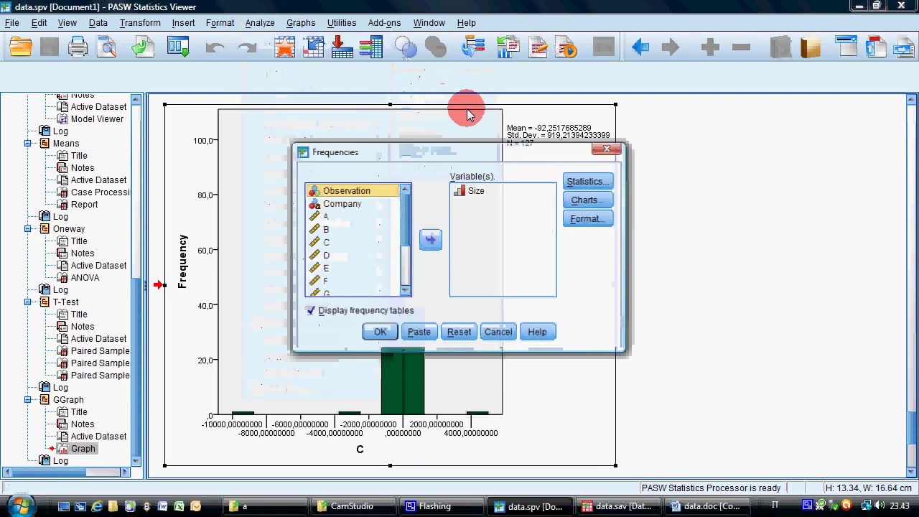
click(383, 336)
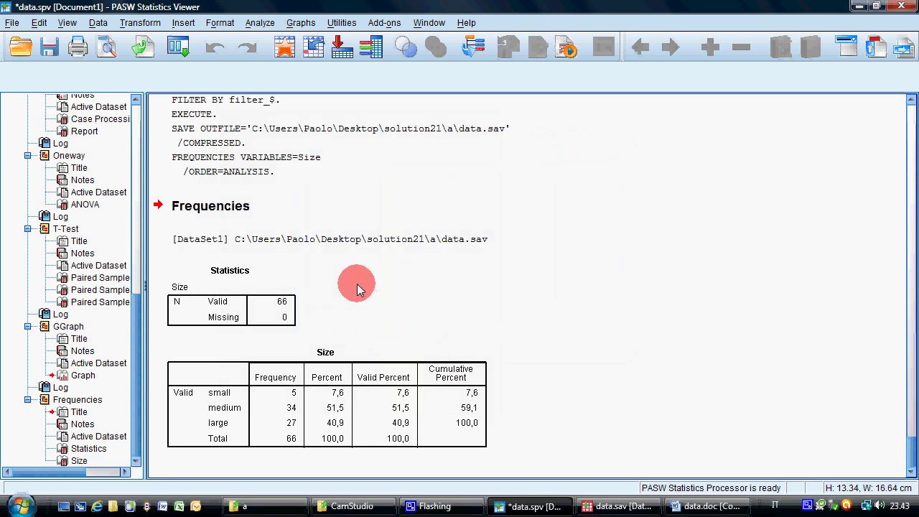
Step: Turn off the Region = 1 filter by selecting all cases again
click(99, 23)
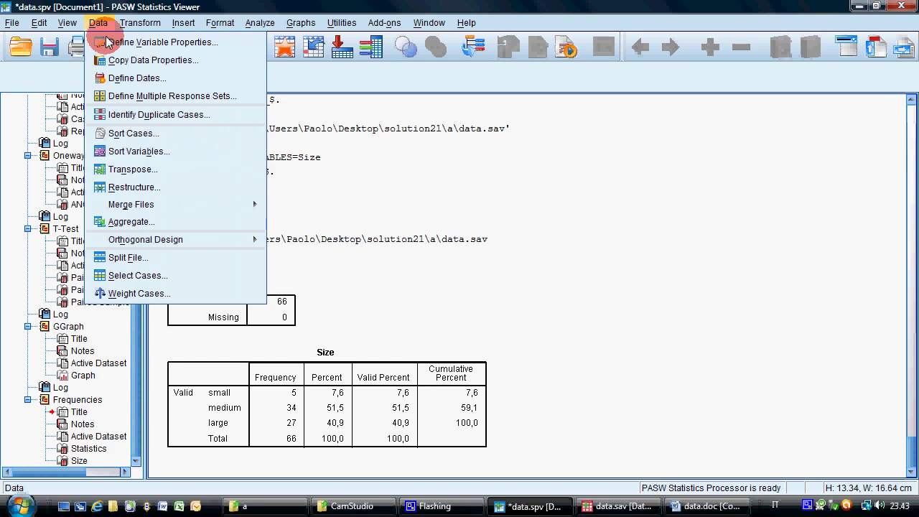
click(131, 272)
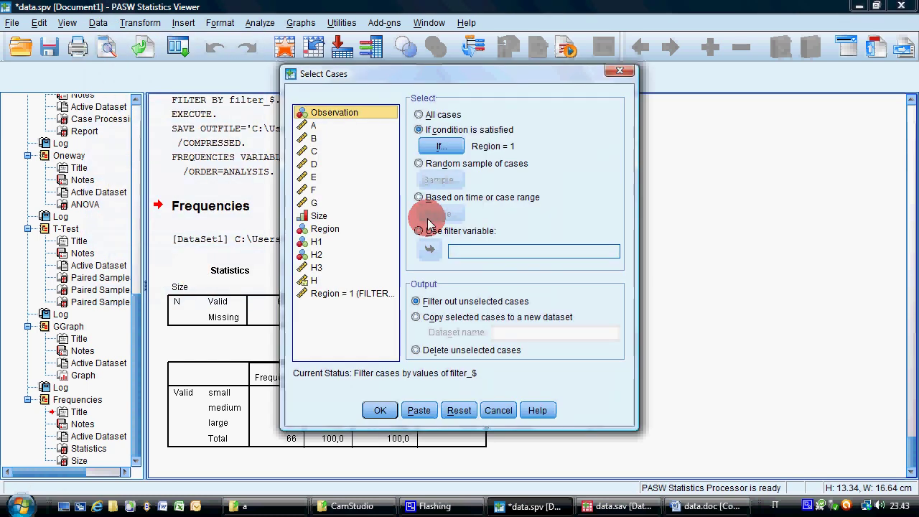
click(422, 115)
click(379, 412)
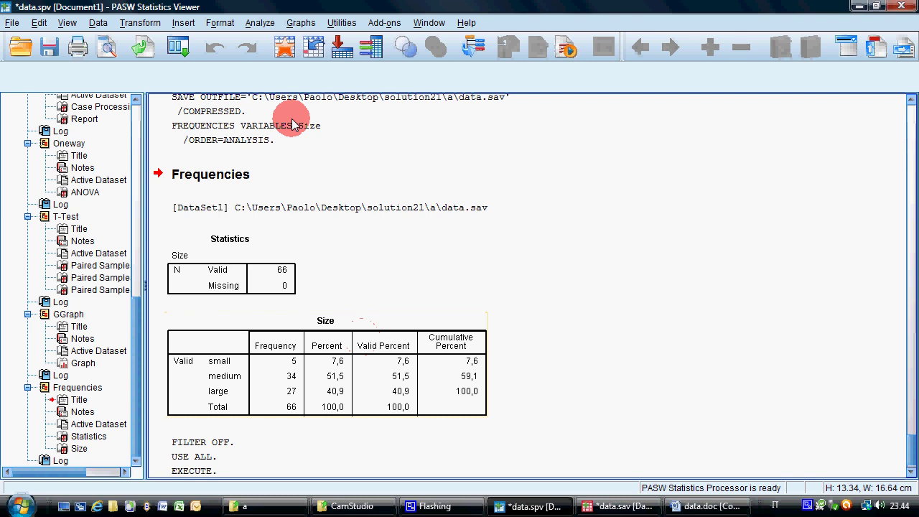
Step: Switch to the variable definitions of data.sav and add a variable named age below filter_$
click(613, 506)
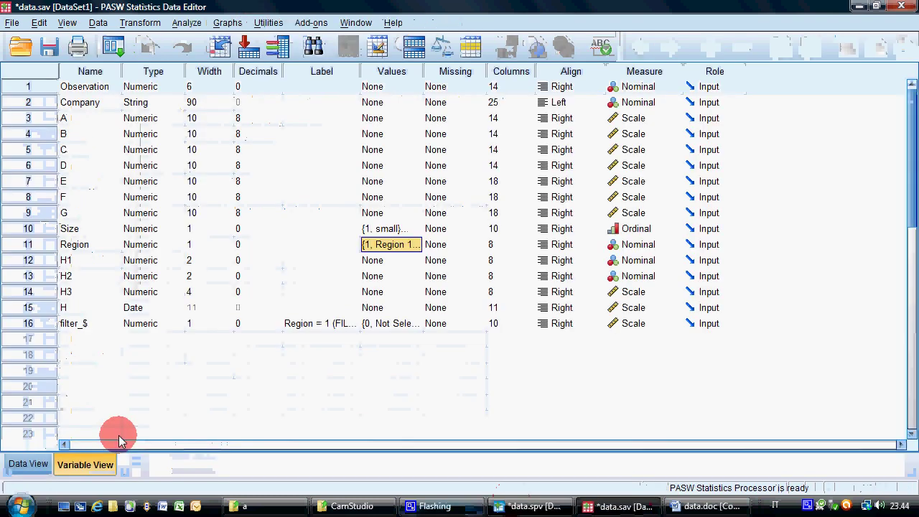
click(95, 342)
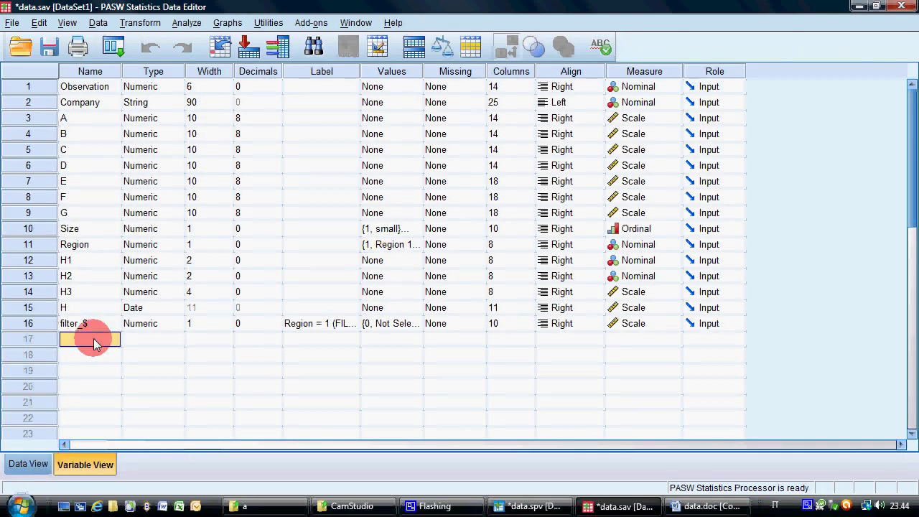
text(age)
key(Return)
Step: Set the age variable to 0 decimals and width 1, and give it the label Age
click(247, 339)
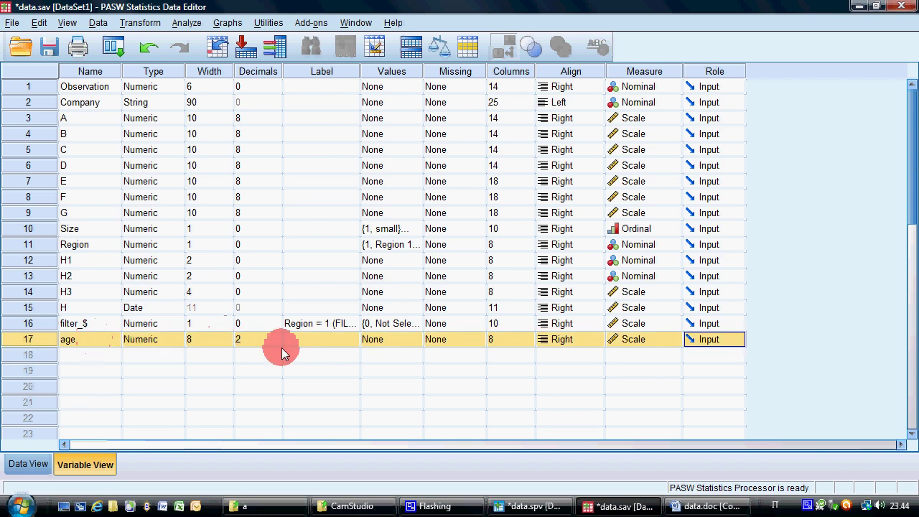
click(276, 342)
click(276, 343)
click(229, 342)
text(1)
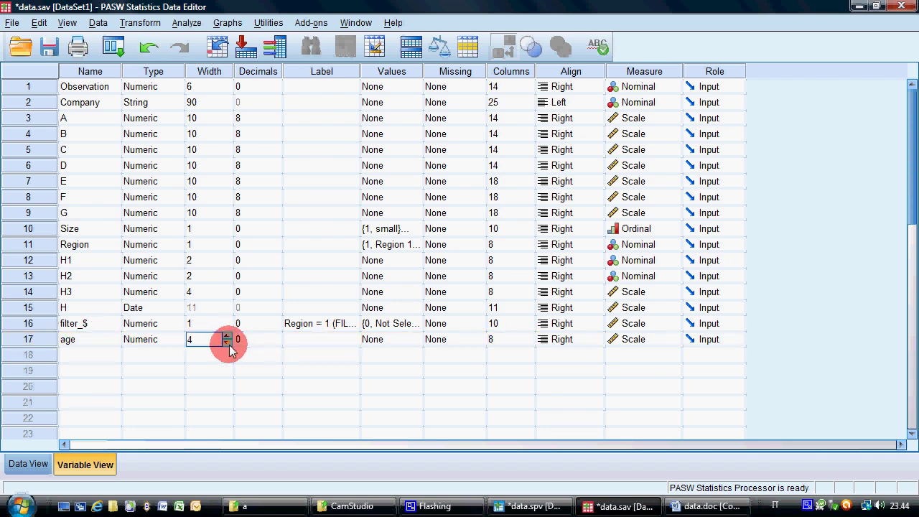
click(328, 340)
text(Age)
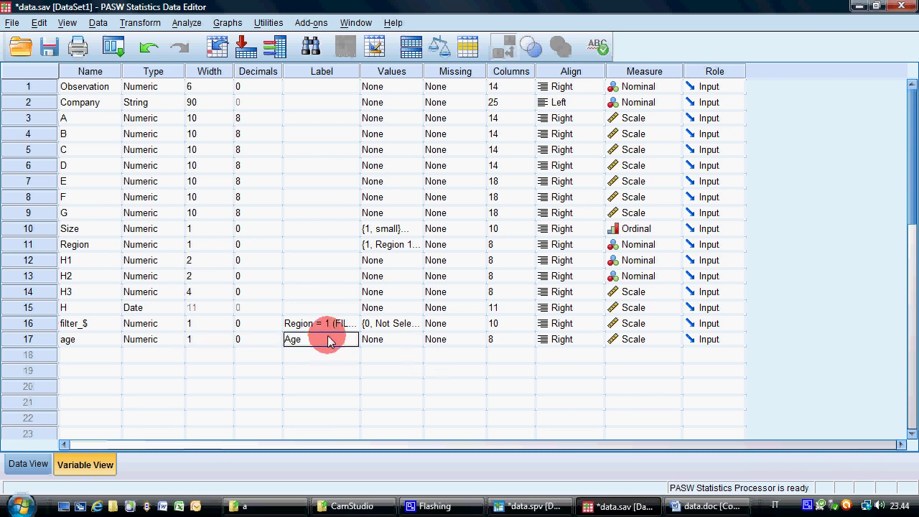
key(Tab)
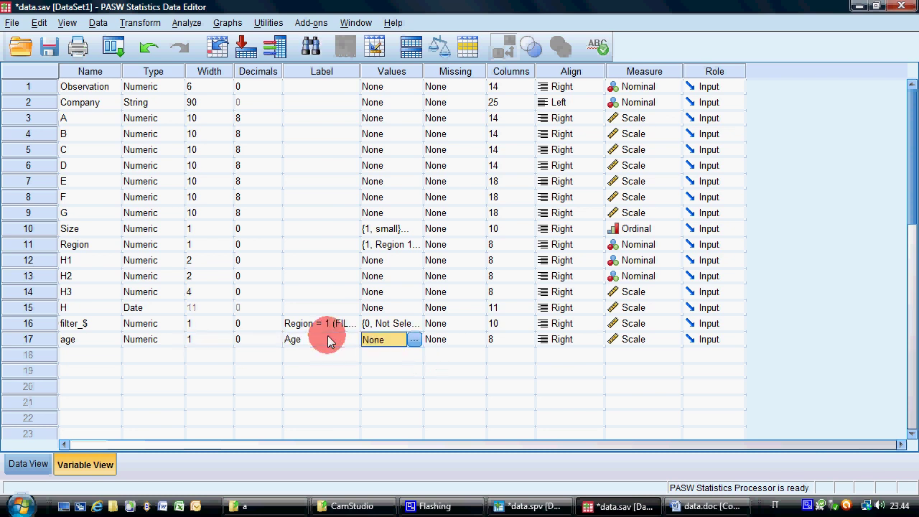
Step: Add value labels to the age variable: 1 = 18-24, 2 = 25-34 and 3 = 35-44
click(417, 339)
text(1)
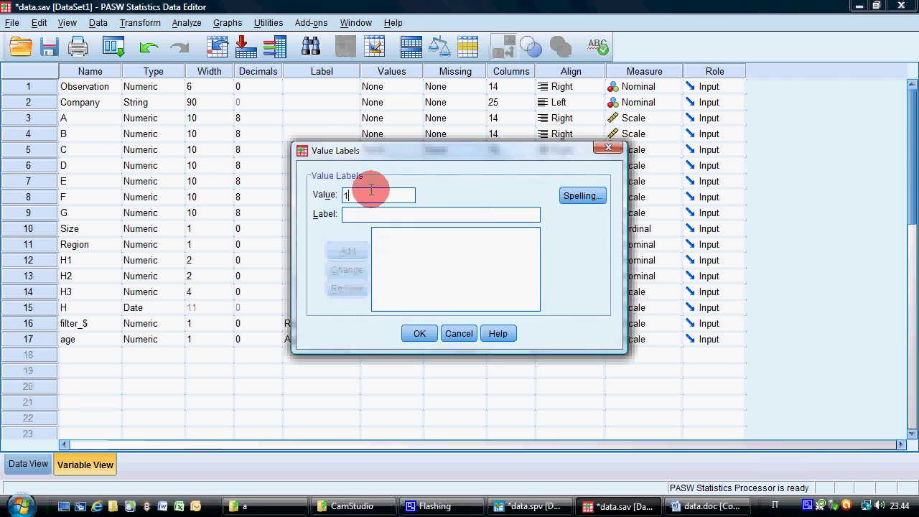
key(Tab)
text(18-24)
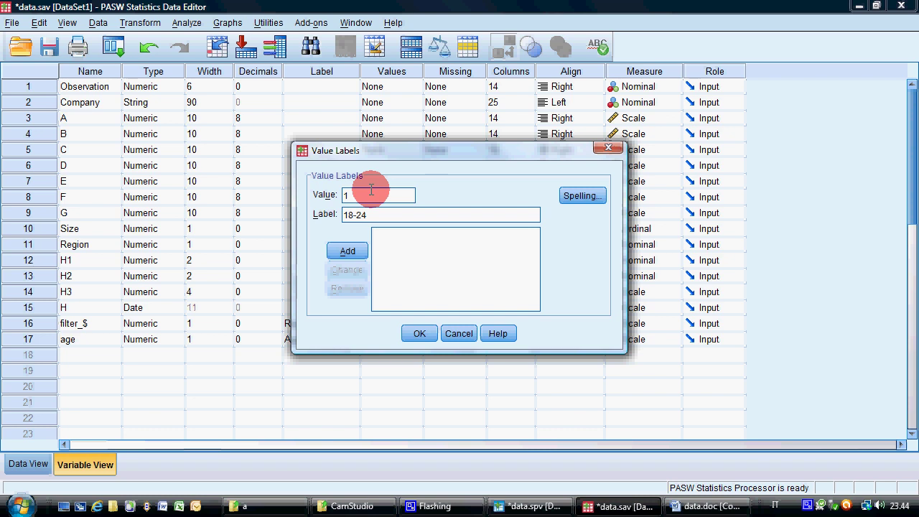
key(Return)
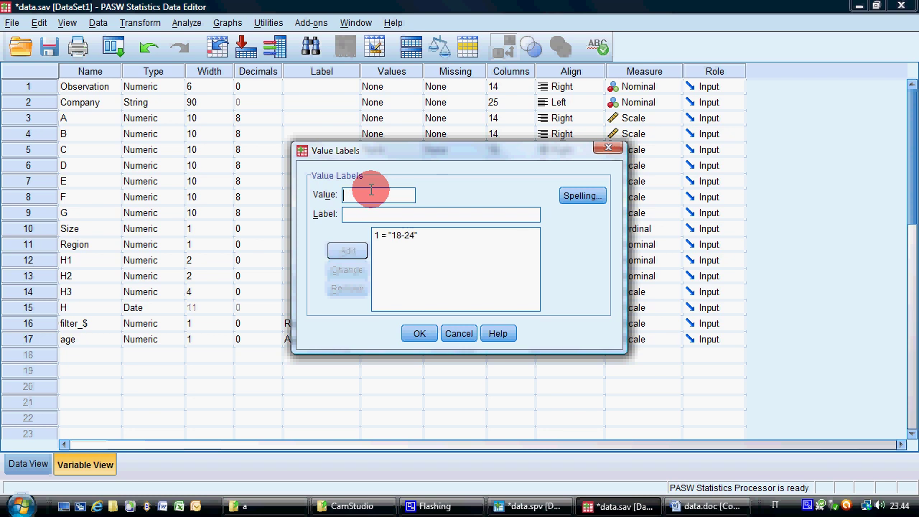
text(2 = ")
text(2)
text(5-34)
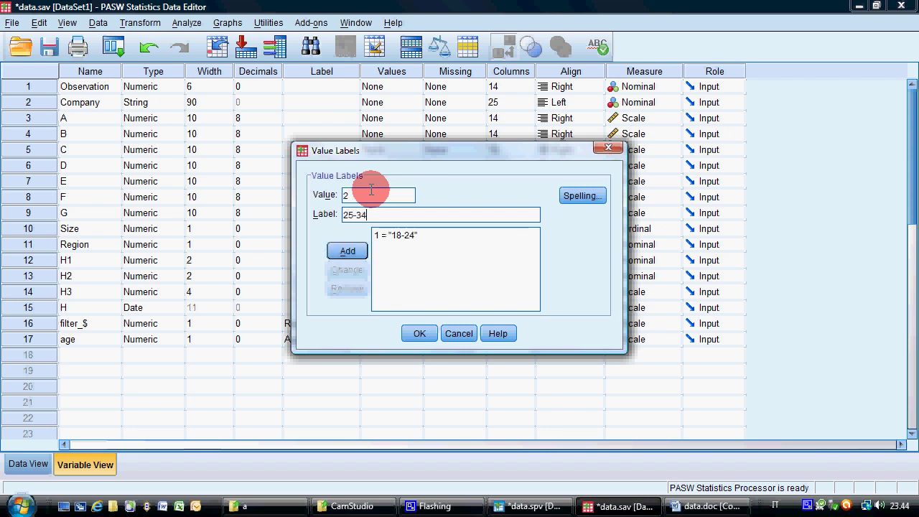
key(Return)
text(3)
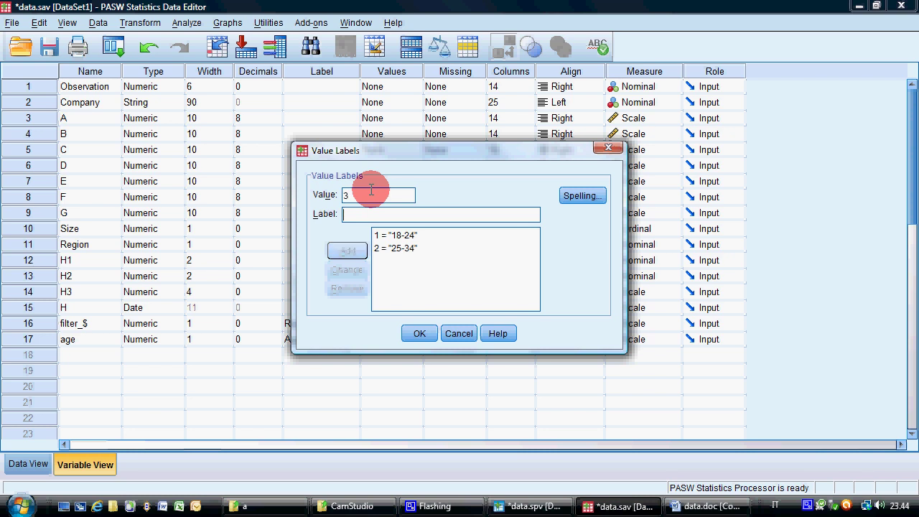
text( = "35-44)
key(Return)
Step: Add the age value labels 4 = 45 or more and 9 = missing, and apply the label list
text(4)
key(Tab)
text(45 or more)
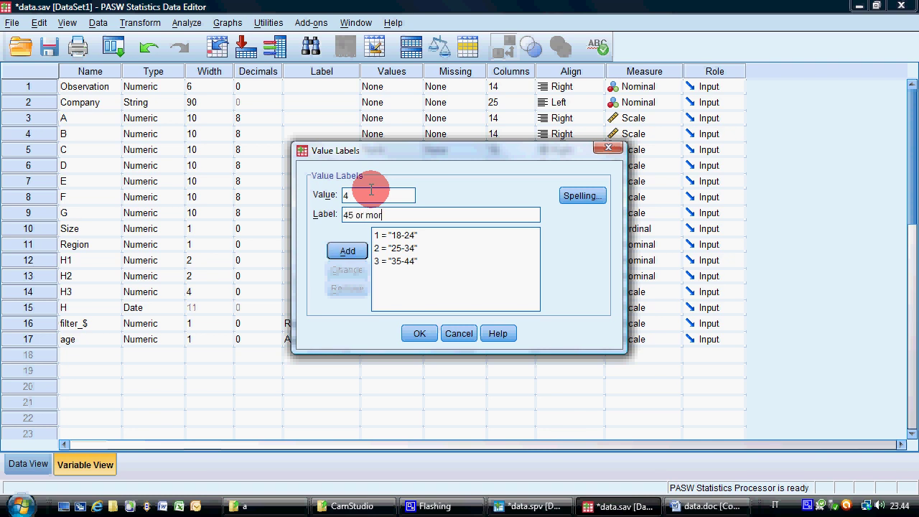
key(Return)
text(9)
key(Tab)
text(mis)
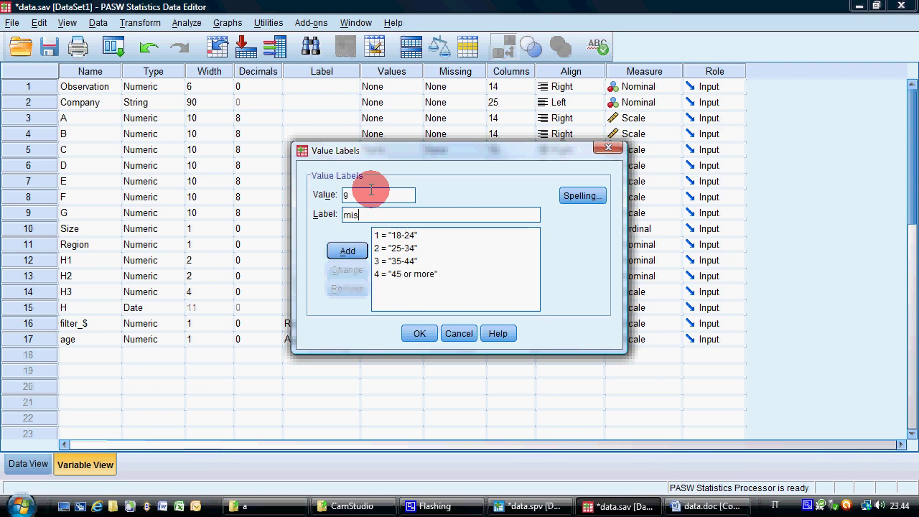
text(sing)
key(Return)
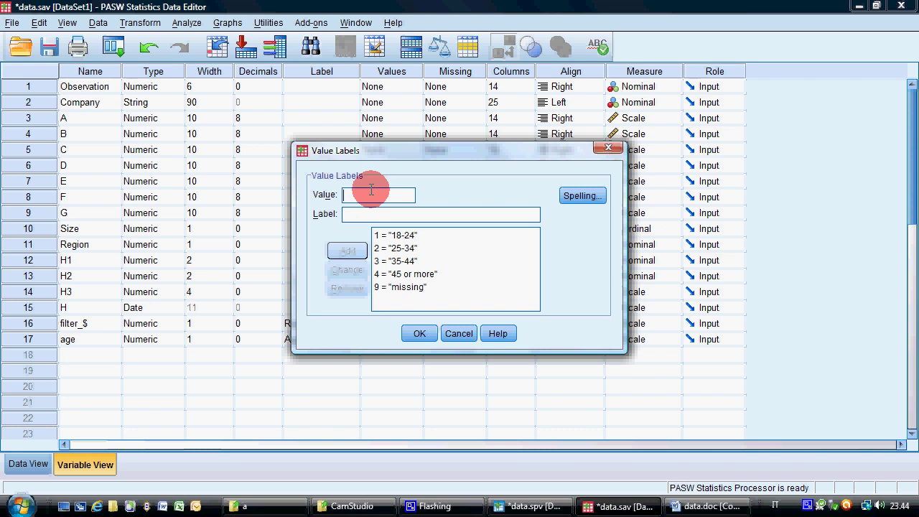
click(418, 333)
Step: Define 9 as a discrete missing value for the age variable and set its measurement level to Ordinal
click(478, 340)
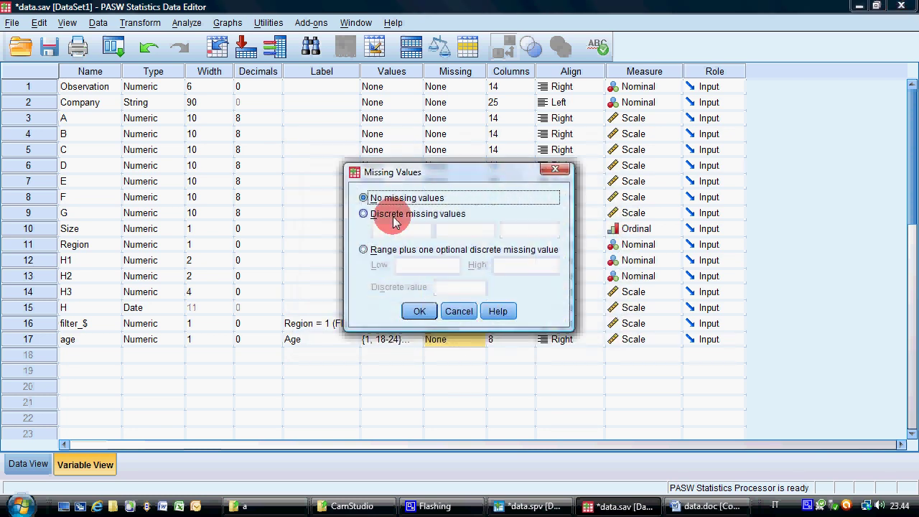
click(381, 213)
click(399, 228)
text(9)
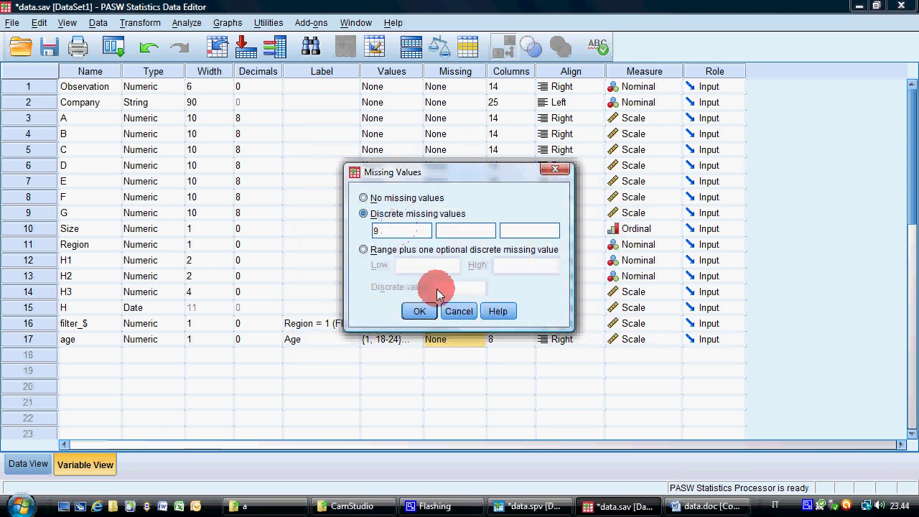
click(419, 311)
click(635, 342)
click(636, 368)
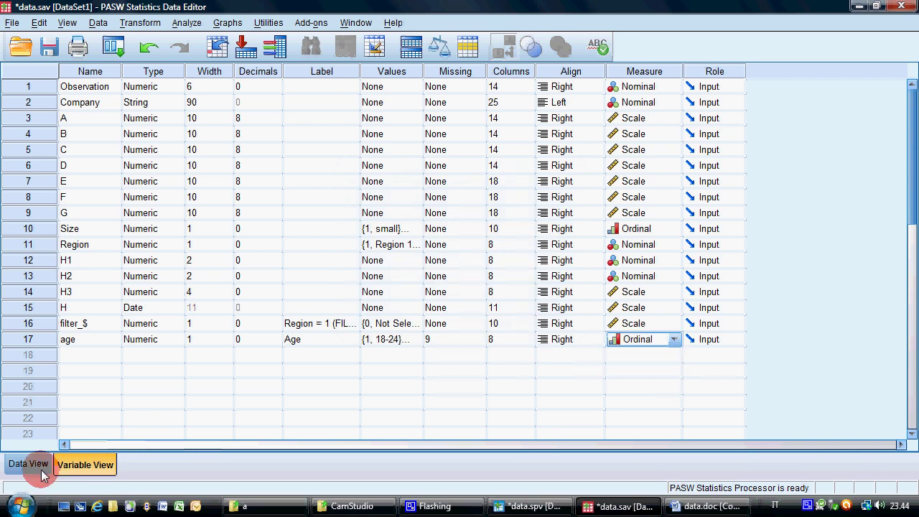
Step: Save the data file data.sav and the output document data.spv
click(50, 48)
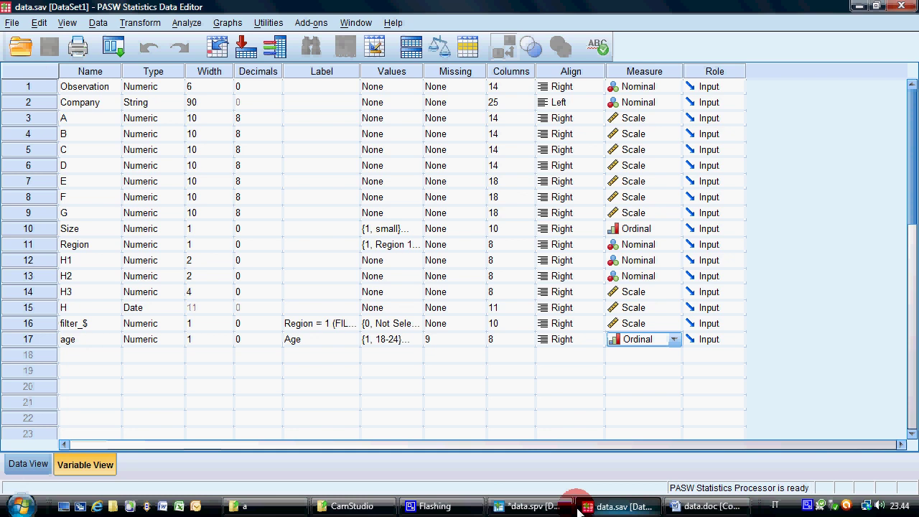
click(359, 319)
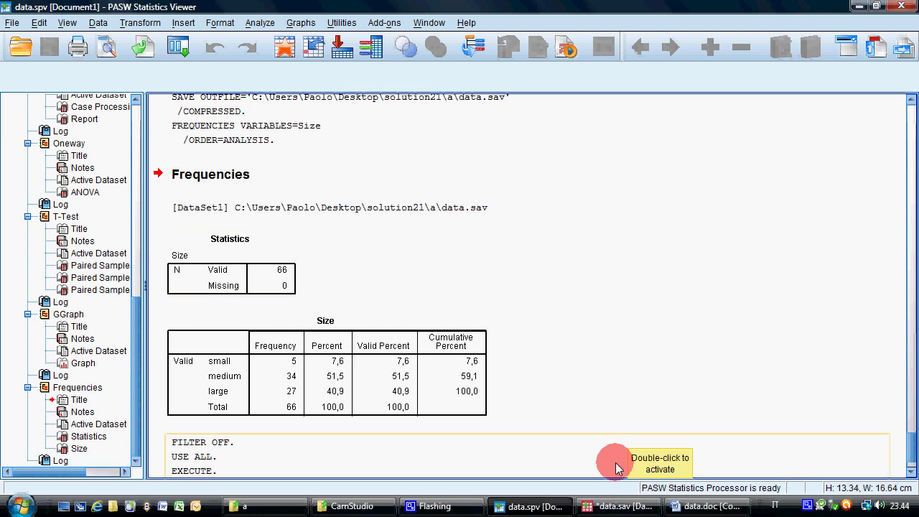
click(618, 506)
click(47, 44)
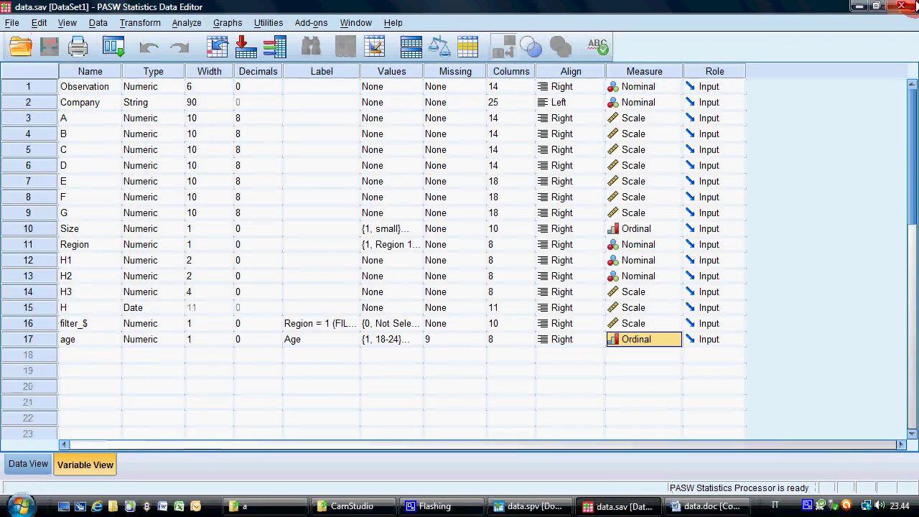
Step: Close the statistics program without saving the output again, and close the Word document data.doc
click(901, 6)
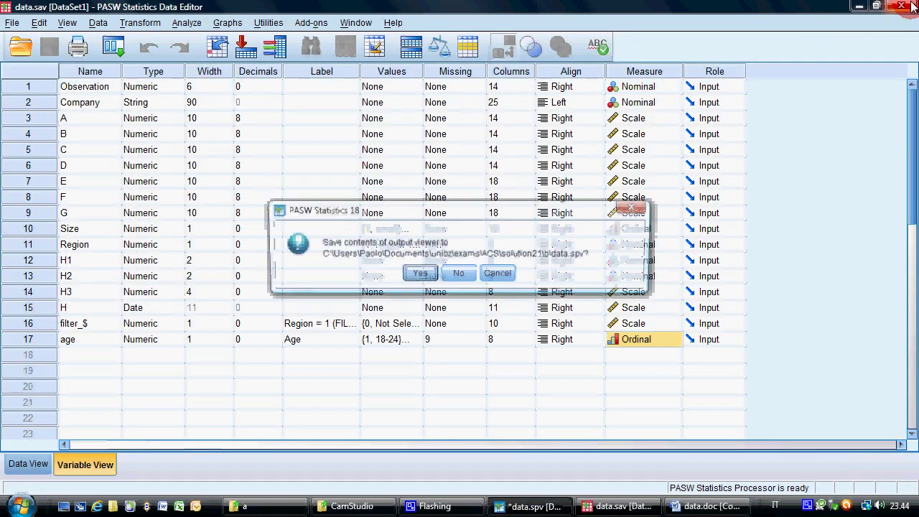
click(460, 274)
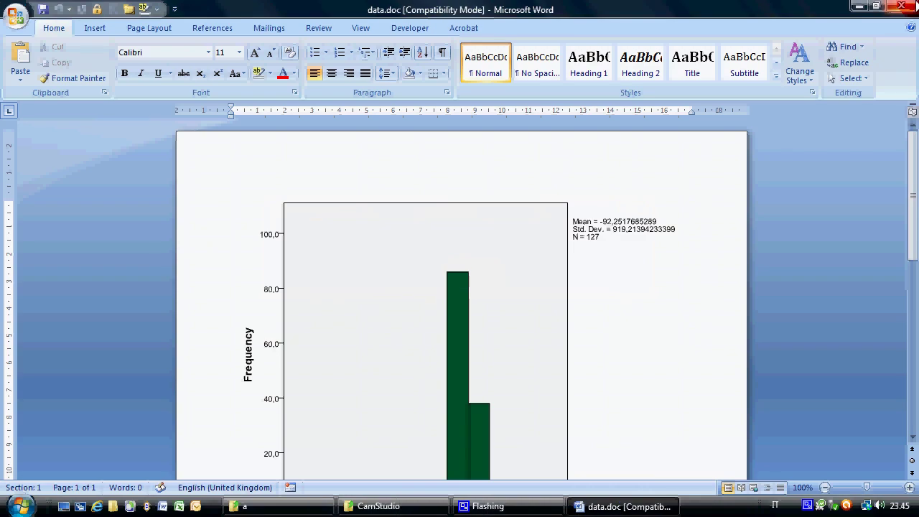
click(902, 6)
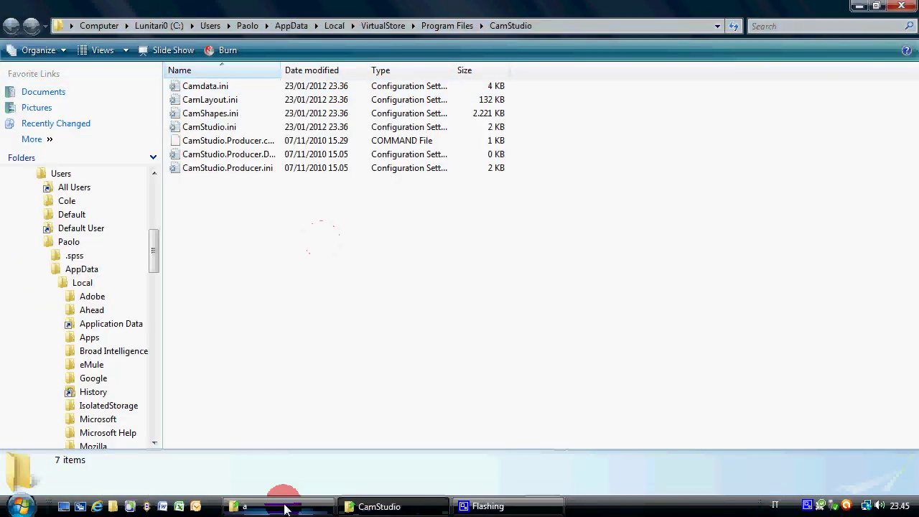
Step: Go to folder b of solution21 and open data2.sav
click(283, 506)
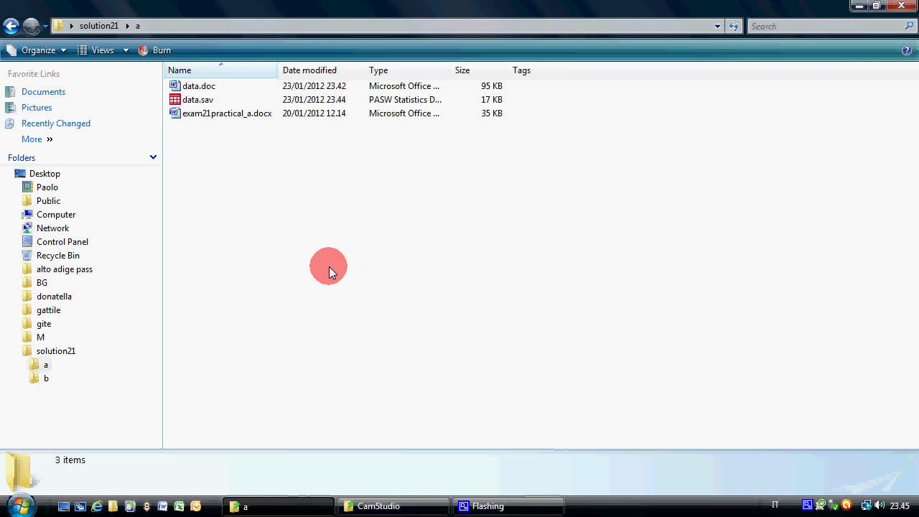
click(127, 26)
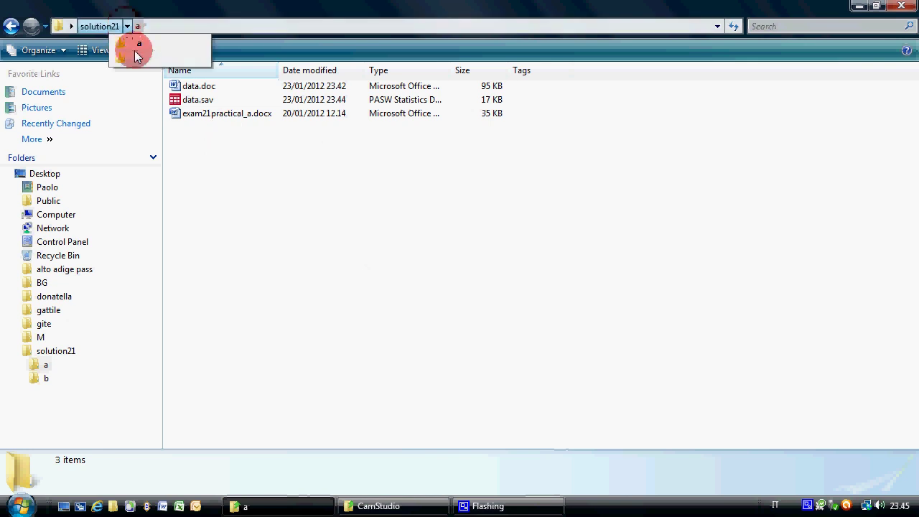
click(137, 56)
click(197, 85)
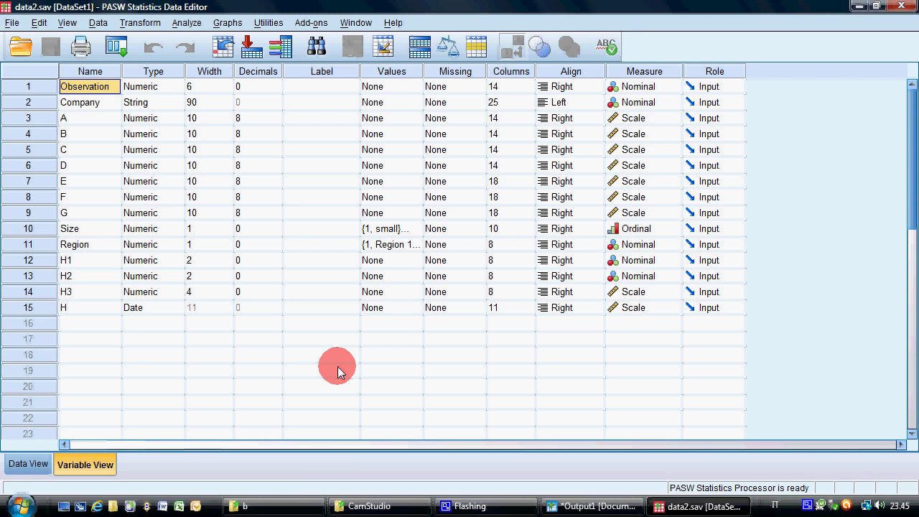
Step: Set up a Descriptives analysis of variable A and include kurtosis and skewness
mouse_move(603, 510)
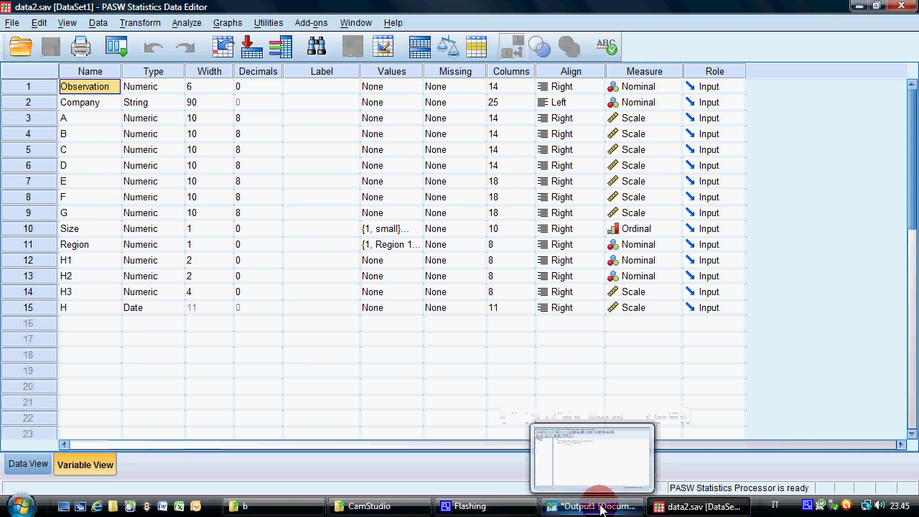
click(186, 23)
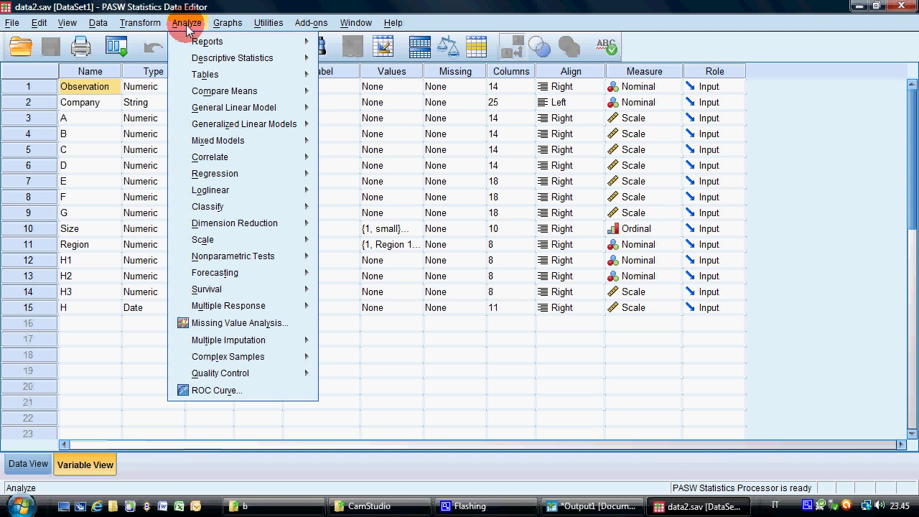
mouse_move(287, 58)
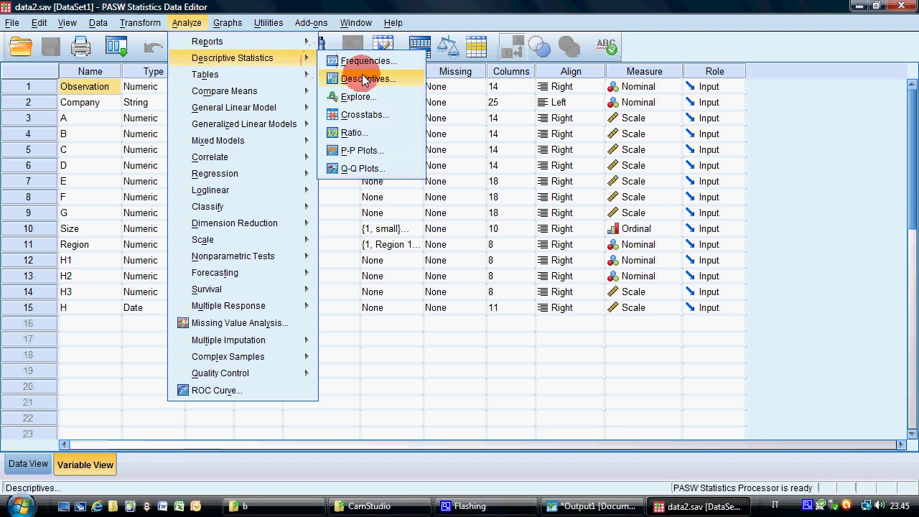
click(366, 81)
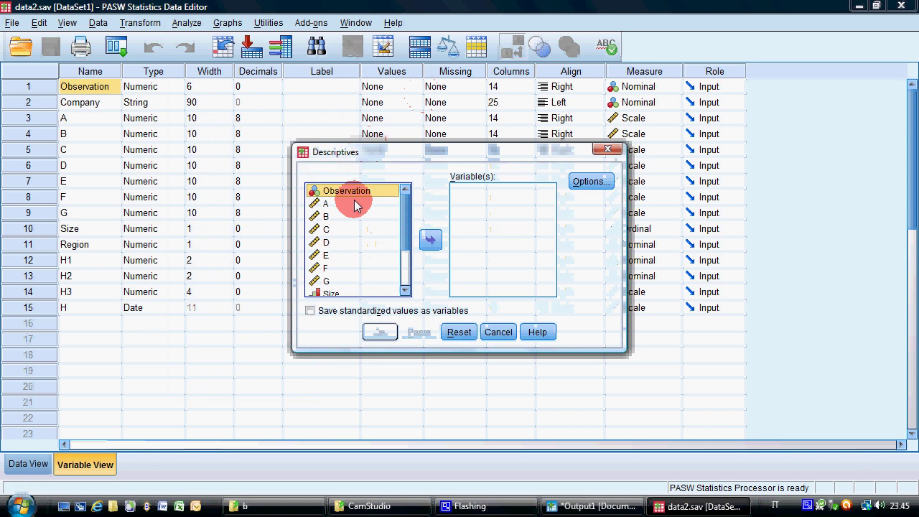
drag(353, 201, 533, 240)
click(591, 181)
click(420, 244)
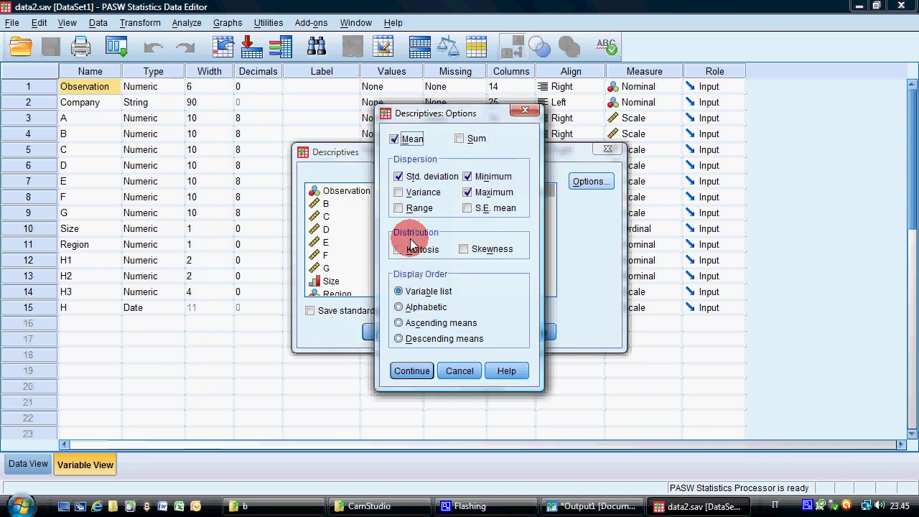
click(473, 249)
Step: Exclude the maximum, minimum, standard deviation and mean from the Descriptives statistics and run the analysis
click(490, 193)
click(484, 180)
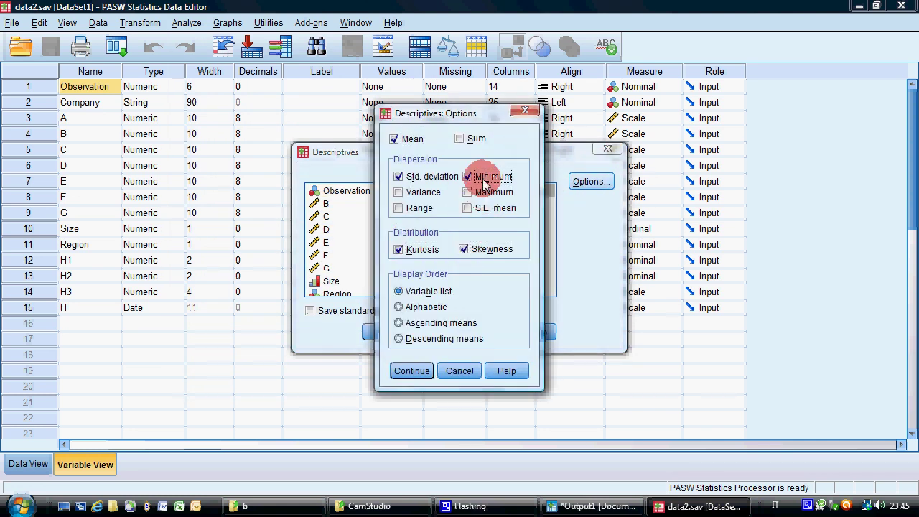
click(398, 176)
click(393, 138)
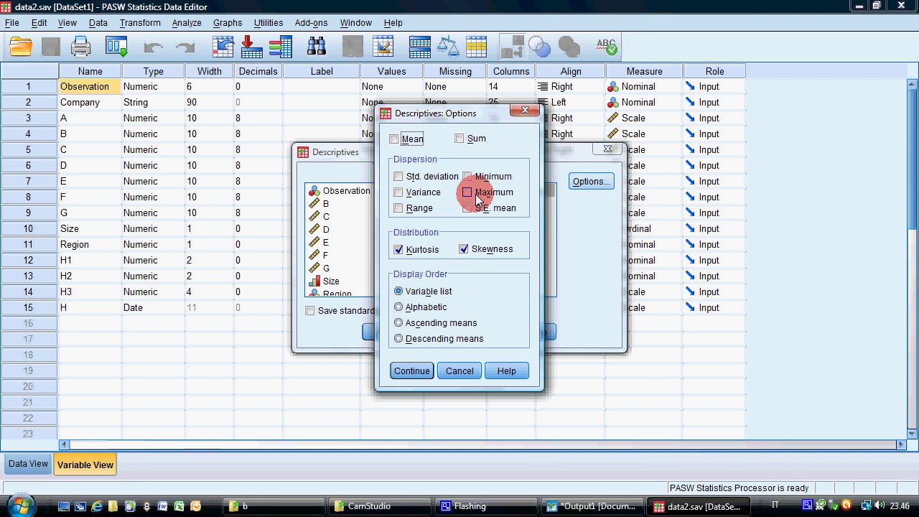
click(412, 370)
click(381, 334)
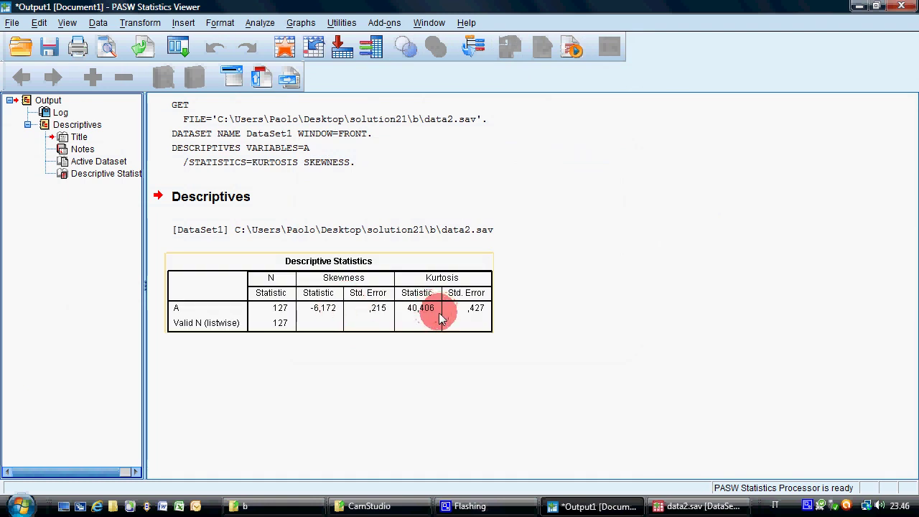
Step: Start a One-Sample Nonparametric Test and make variable A the only test field
click(226, 105)
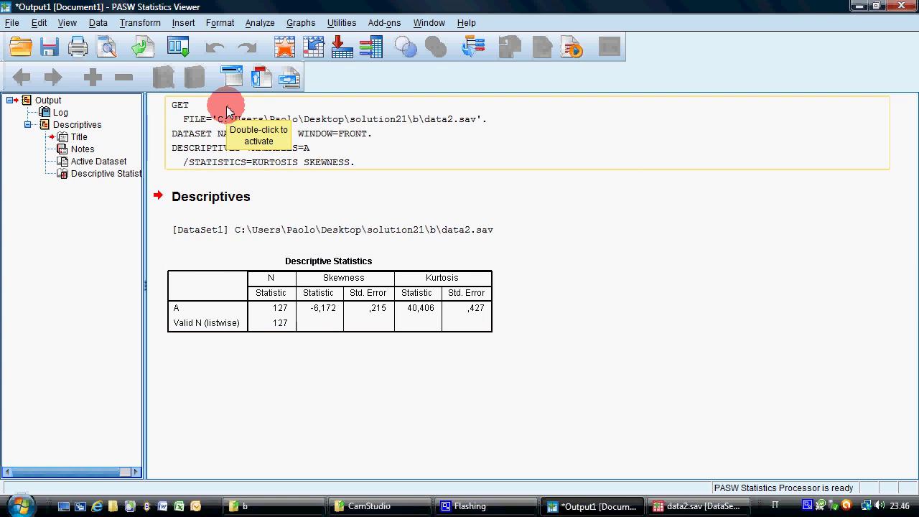
click(244, 24)
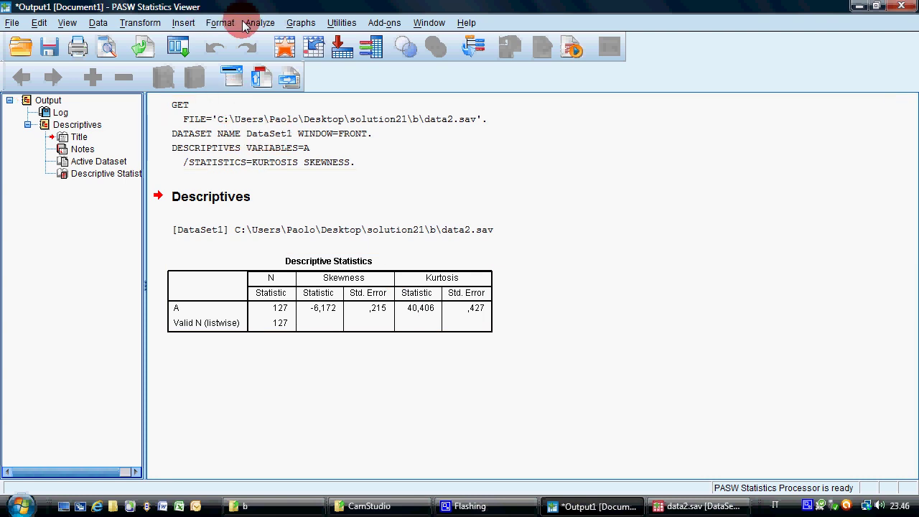
mouse_move(328, 254)
click(377, 256)
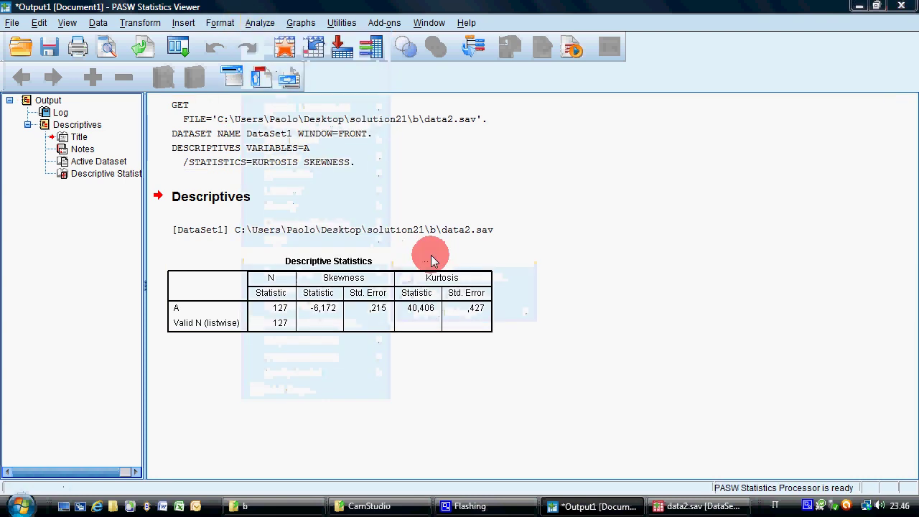
click(246, 108)
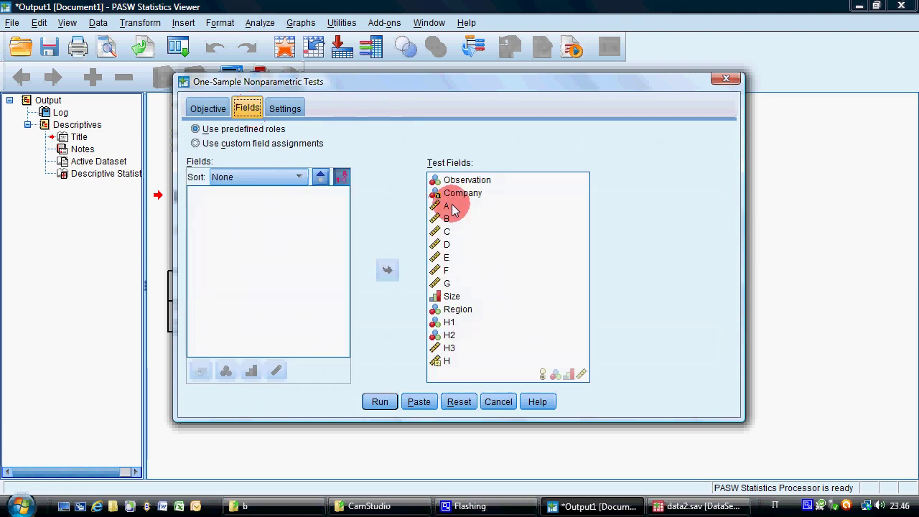
click(447, 181)
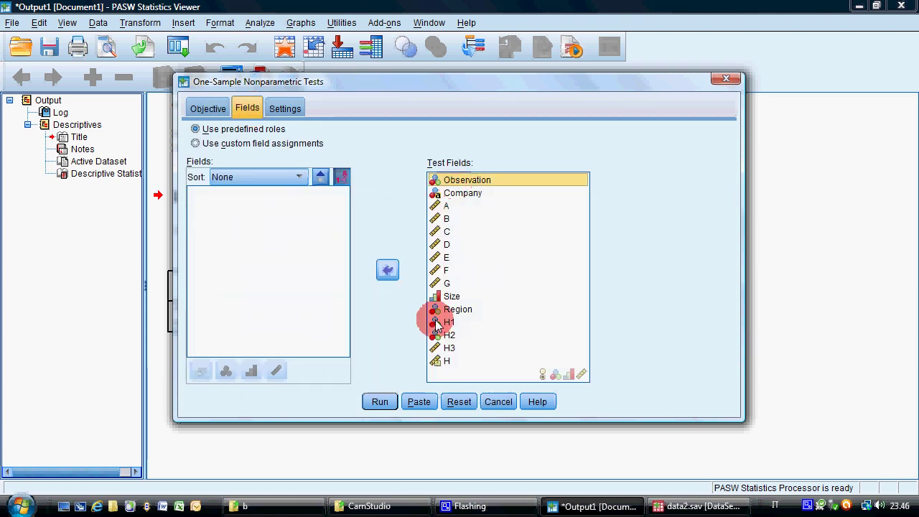
click(447, 360)
shift+click(450, 180)
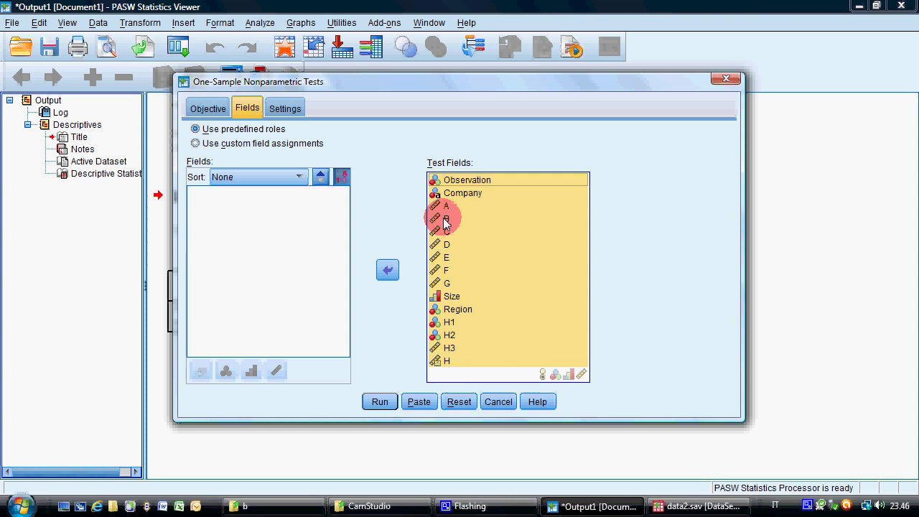
click(388, 270)
click(214, 220)
click(375, 270)
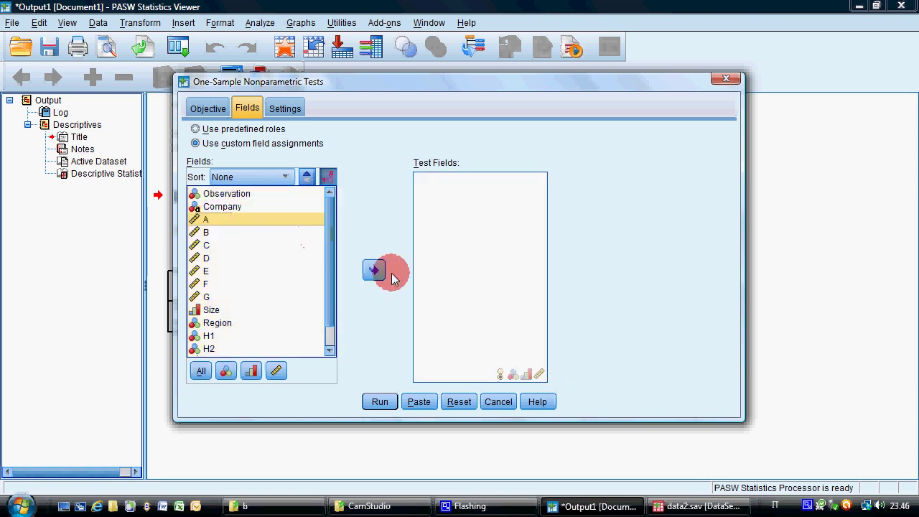
Step: Customize the tests to run only Kolmogorov-Smirnov against a normal distribution using sample data, and show the test summary
click(285, 110)
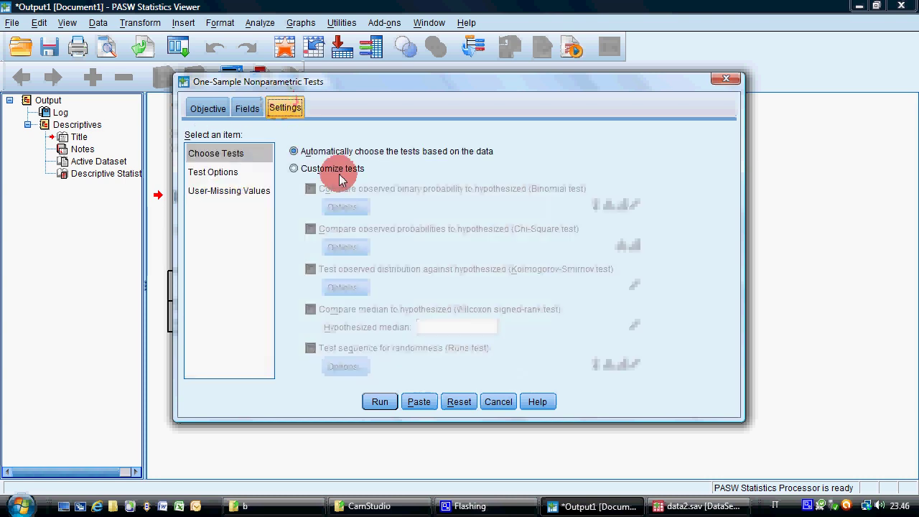
click(339, 172)
click(337, 270)
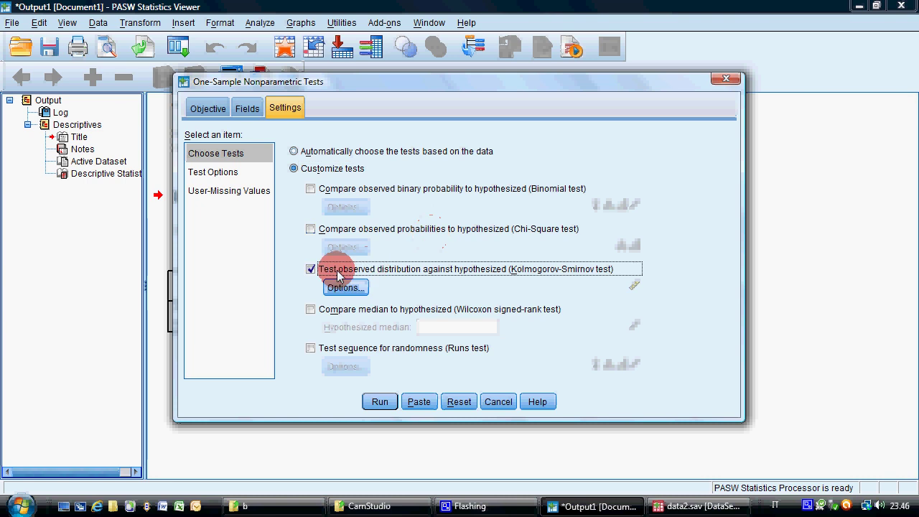
click(345, 288)
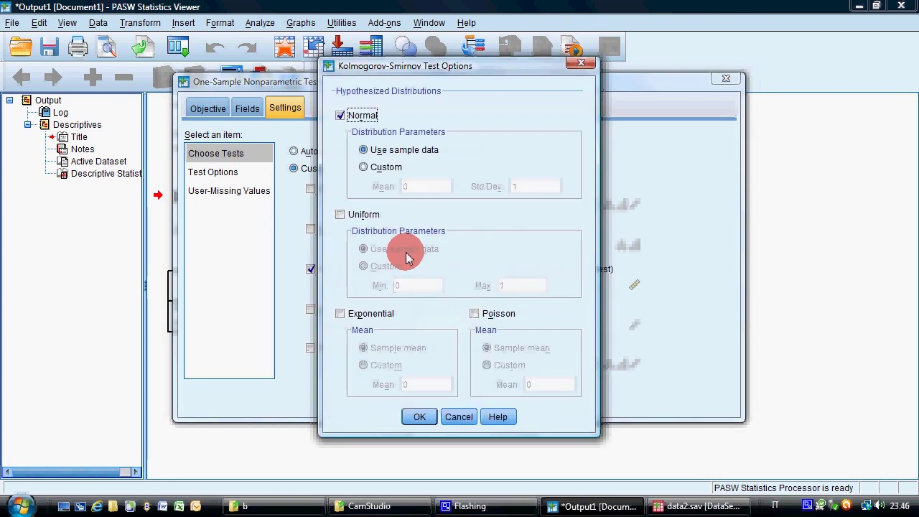
click(419, 416)
click(382, 402)
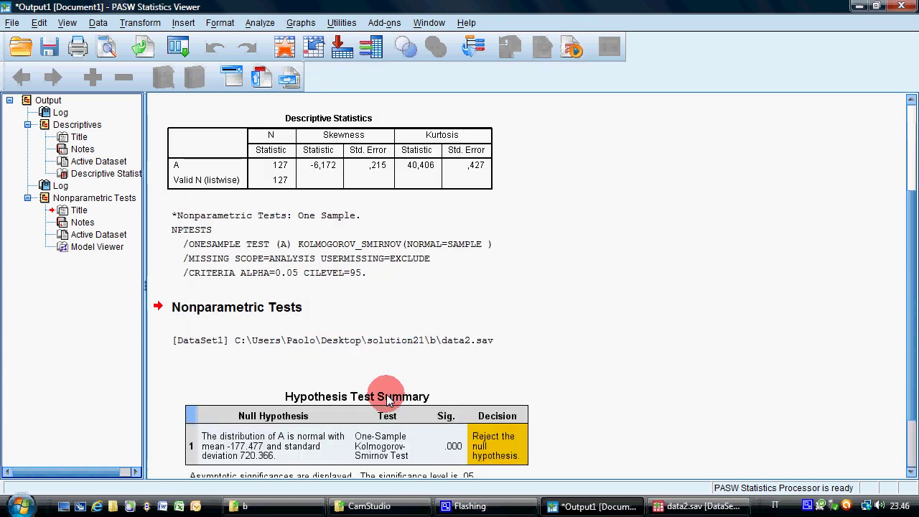
scroll(387, 399, down, 3)
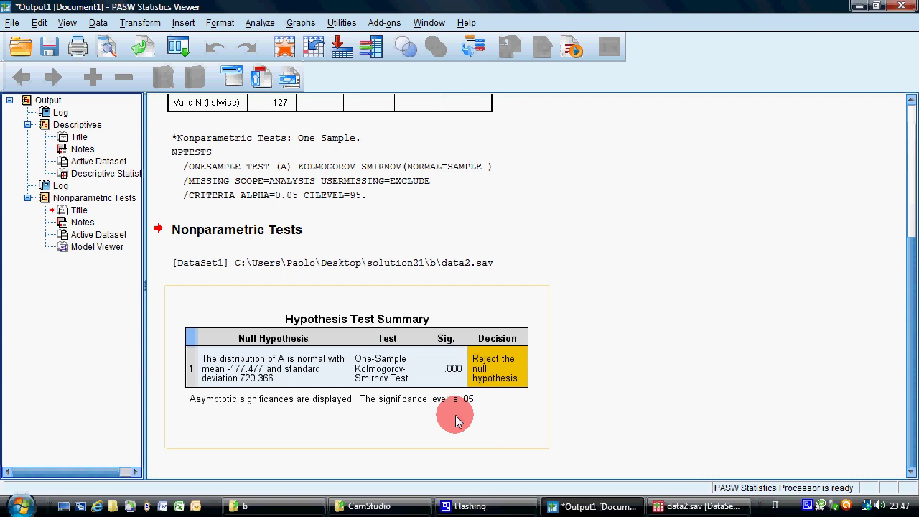
Step: Run a Bivariate Correlations analysis on variables A, B, C and D with two-tailed Pearson coefficients
click(260, 22)
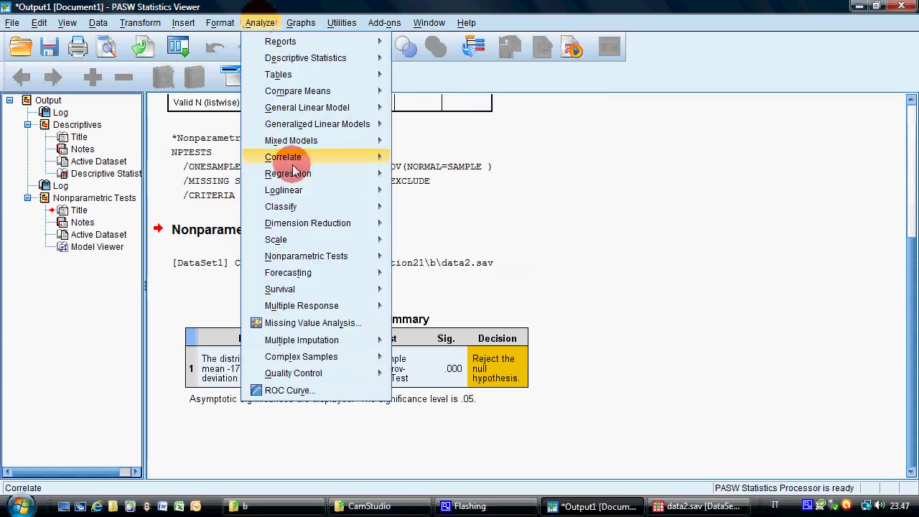
mouse_move(301, 156)
click(451, 165)
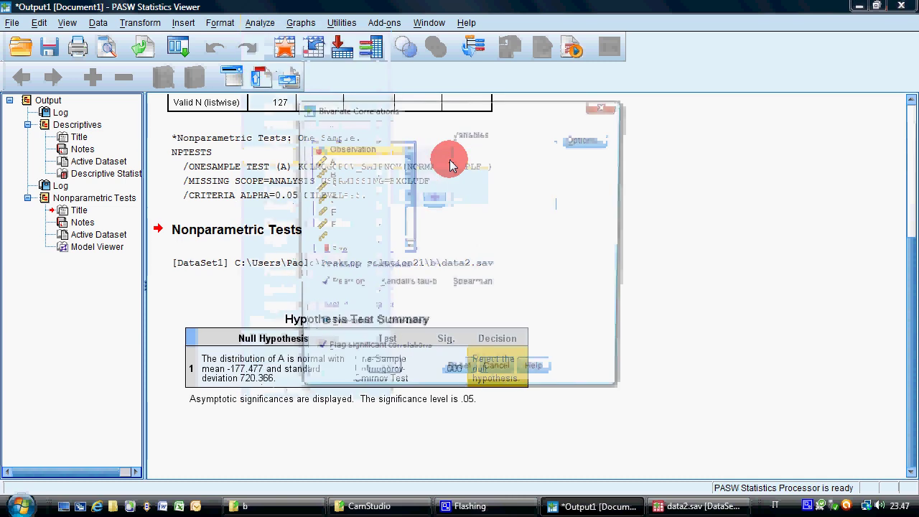
click(346, 162)
click(431, 195)
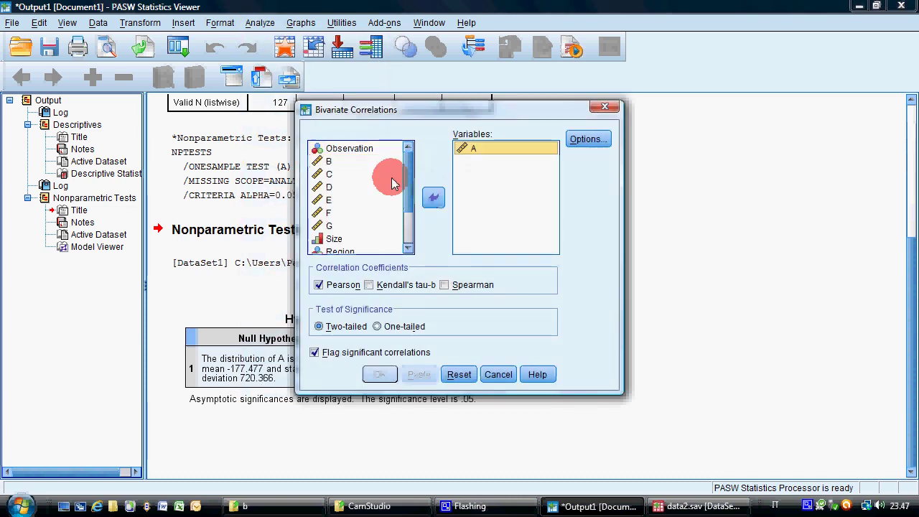
click(374, 165)
click(432, 195)
double_click(340, 158)
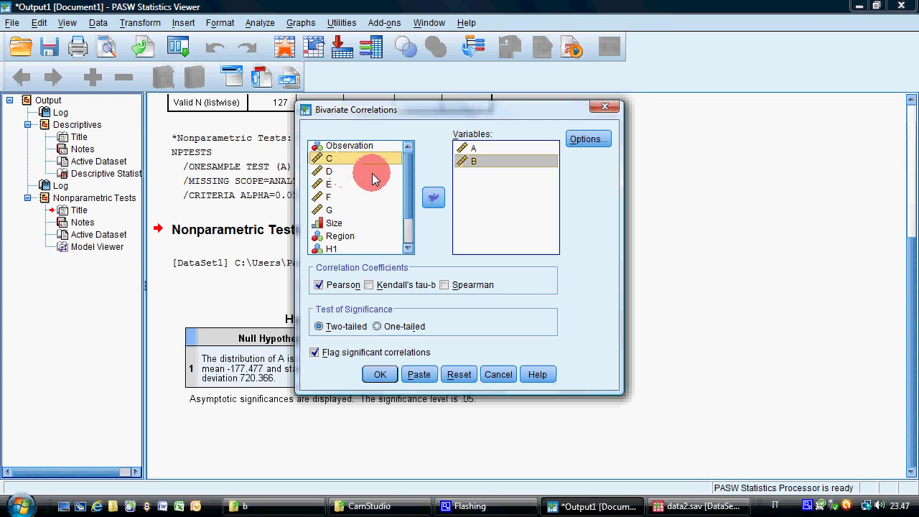
double_click(339, 159)
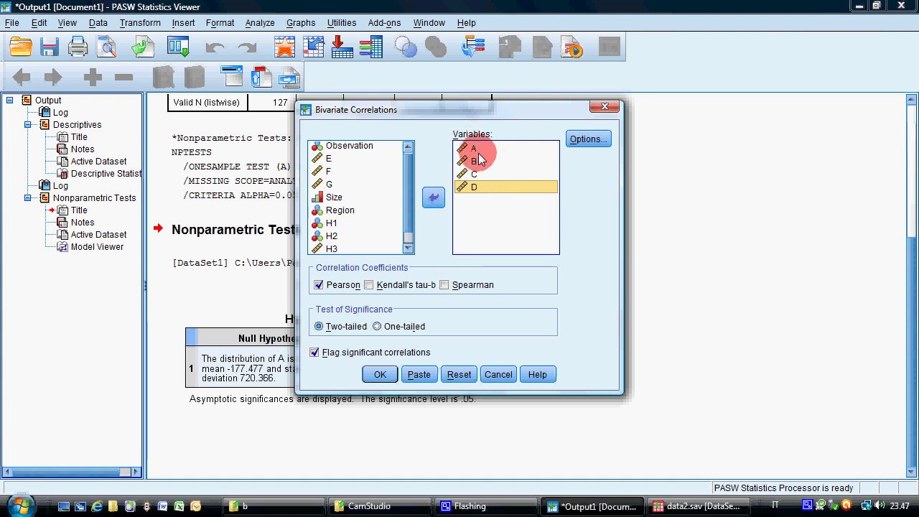
click(381, 374)
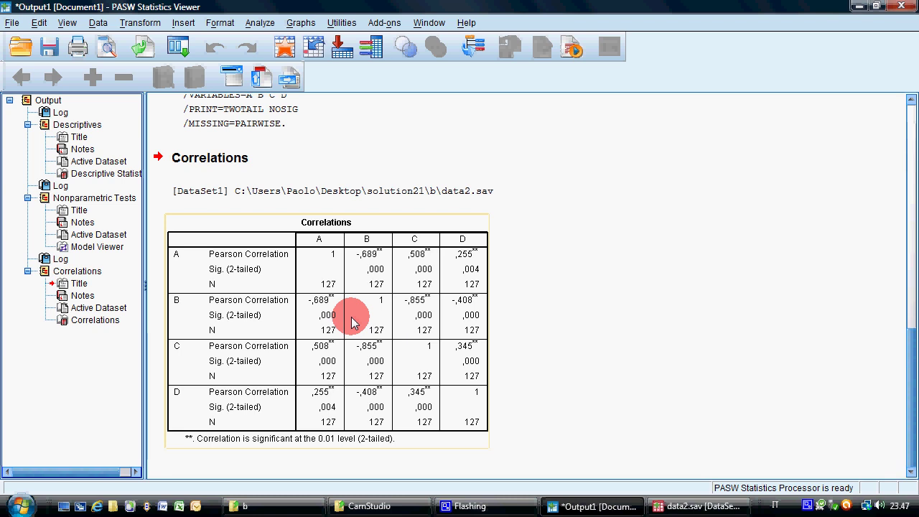
Step: Start a date calculation in the Date and Time Wizard that adds or subtracts a duration from a date
click(260, 23)
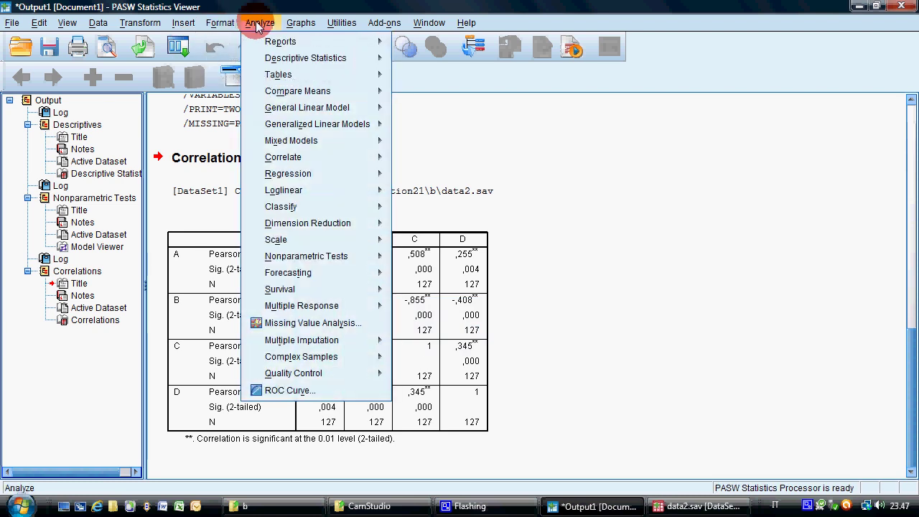
mouse_move(147, 24)
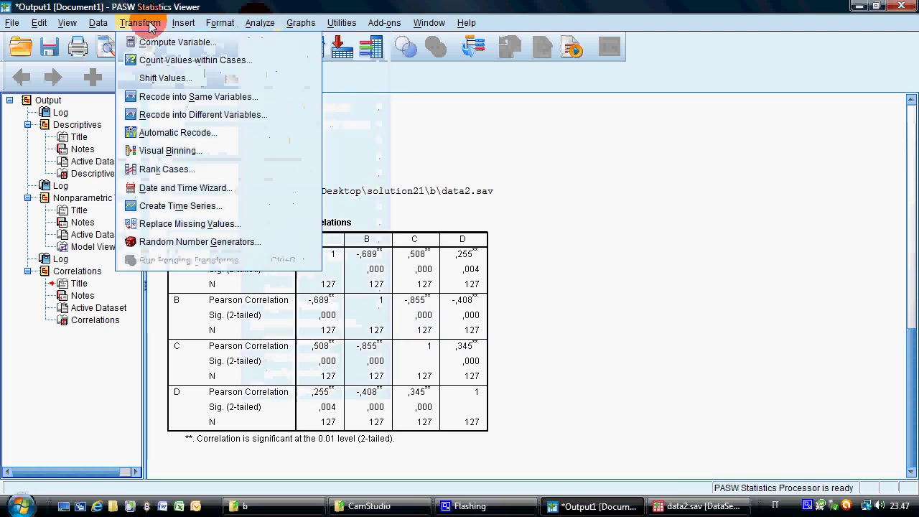
click(151, 191)
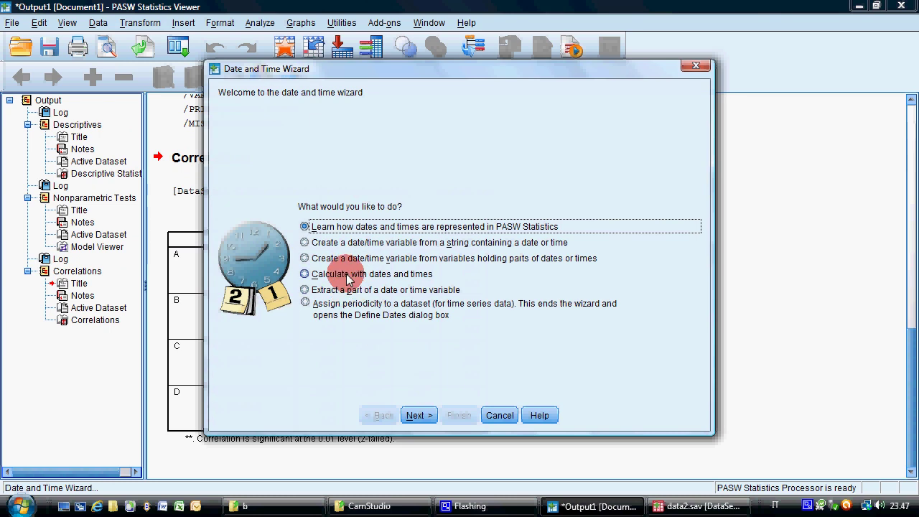
click(348, 279)
click(418, 415)
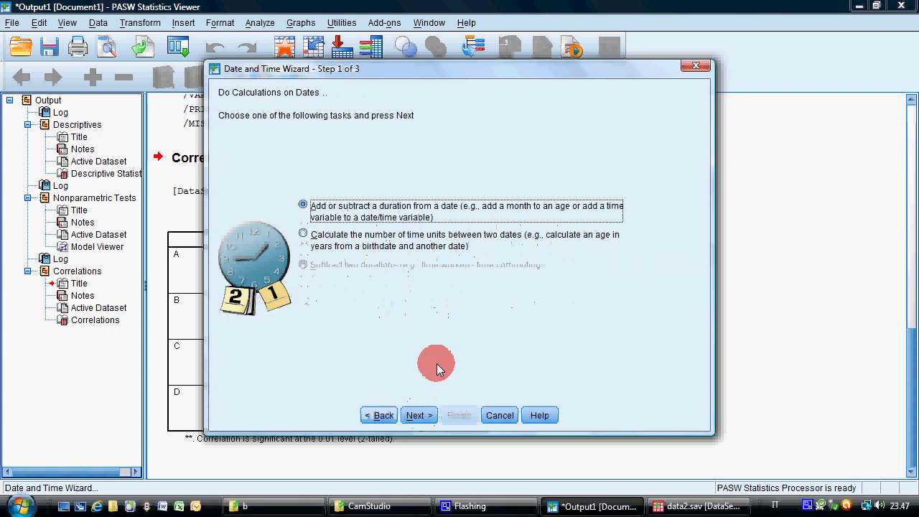
click(419, 416)
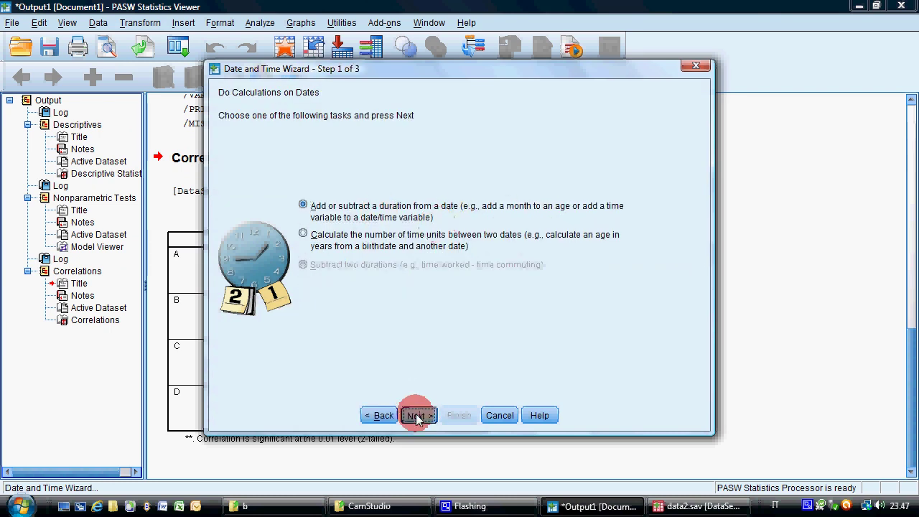
Step: Use H as the date and H2 as the duration variable, with the duration units set to Weeks
scroll(354, 320, down, 2)
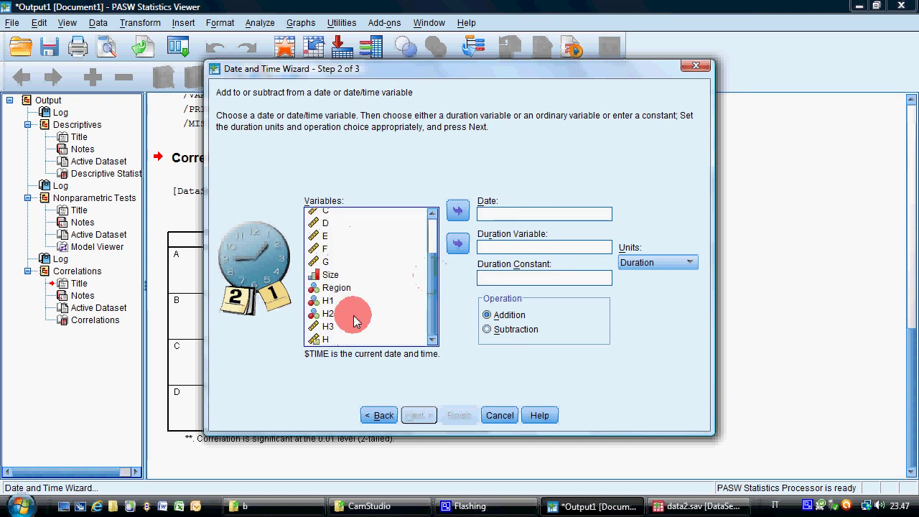
click(327, 339)
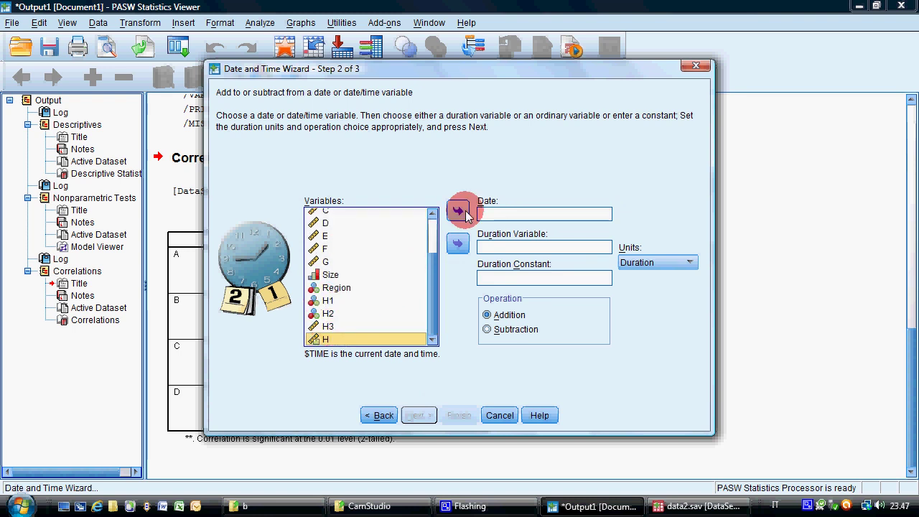
click(460, 211)
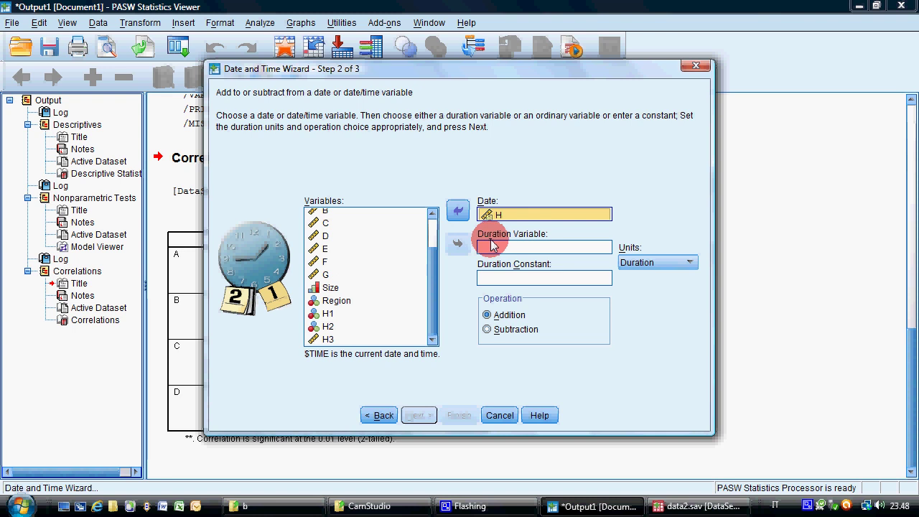
click(325, 326)
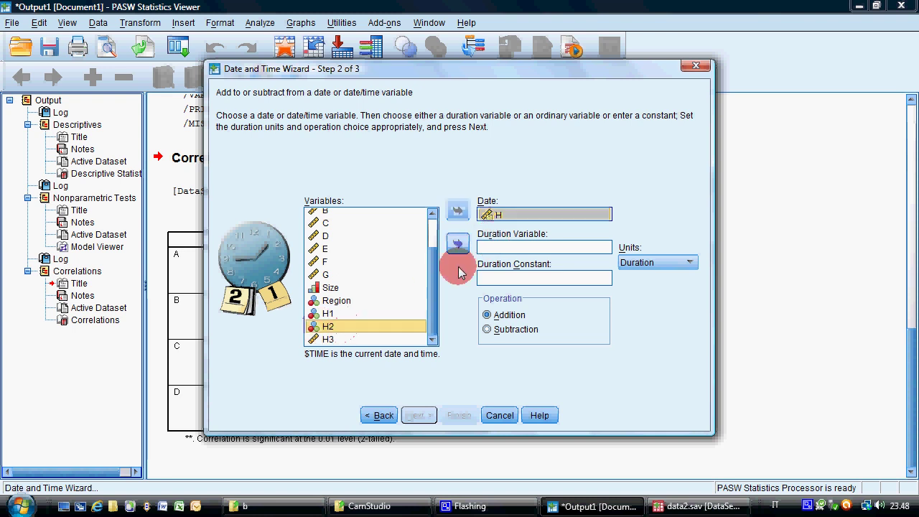
click(458, 243)
click(650, 263)
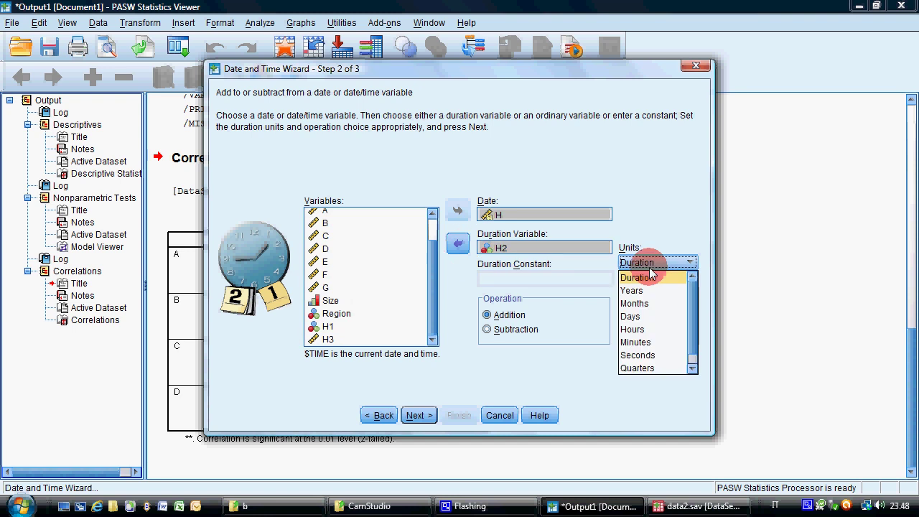
scroll(649, 330, down, 1)
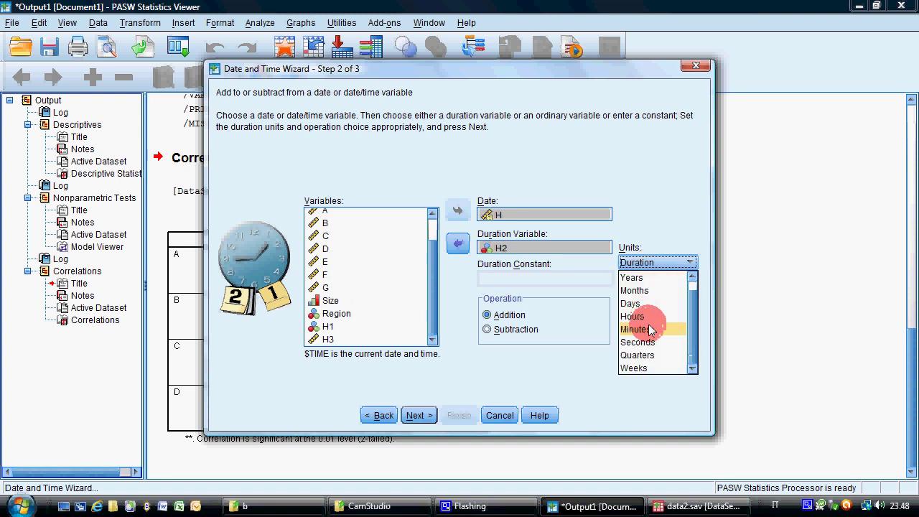
click(637, 367)
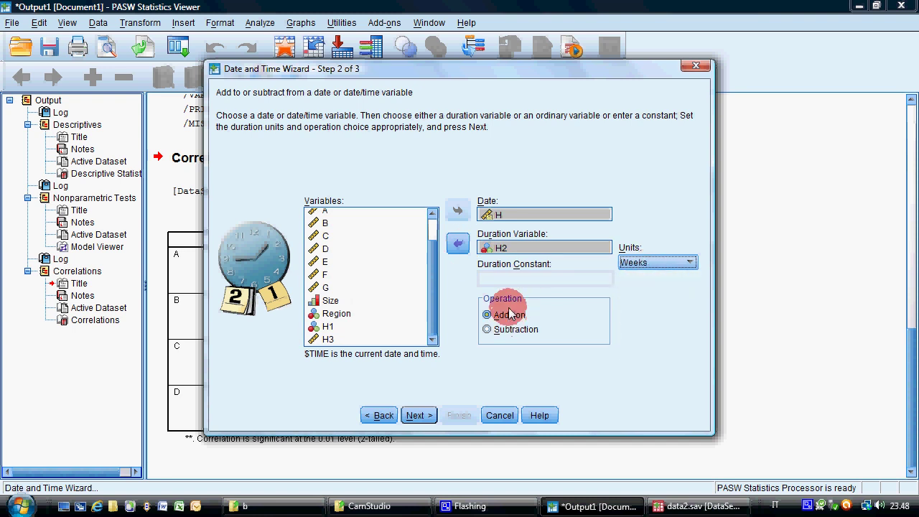
Step: Name the result variable Hnew and finish the wizard to create it
click(420, 414)
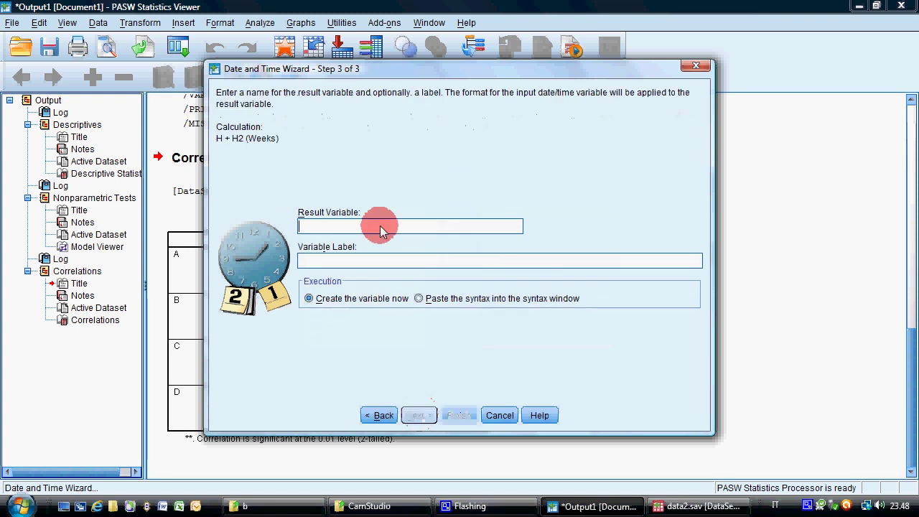
text(Hnew)
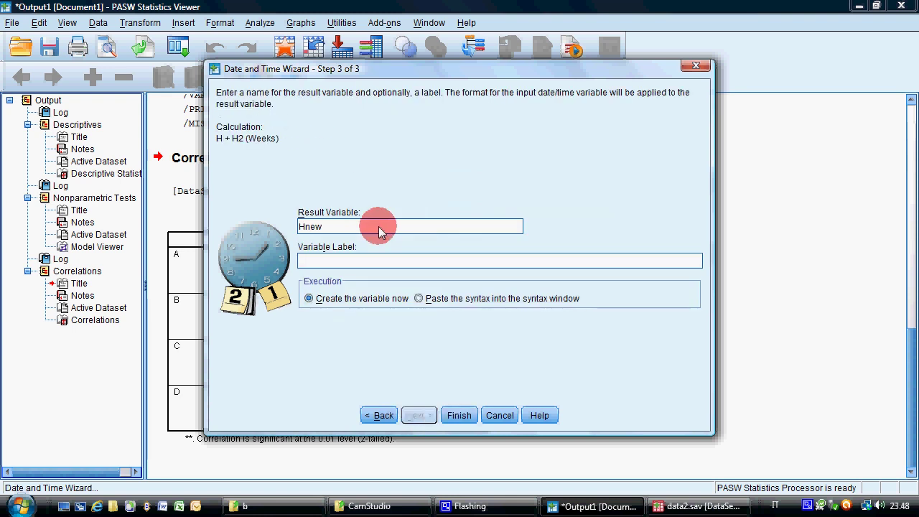
click(459, 415)
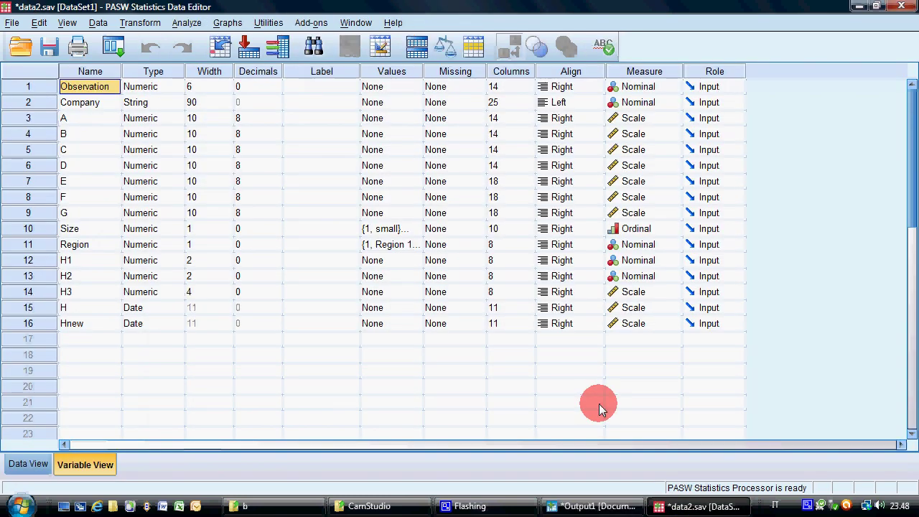
Step: Check the Hnew dates in the data sheet and save the data2.sav file
click(21, 463)
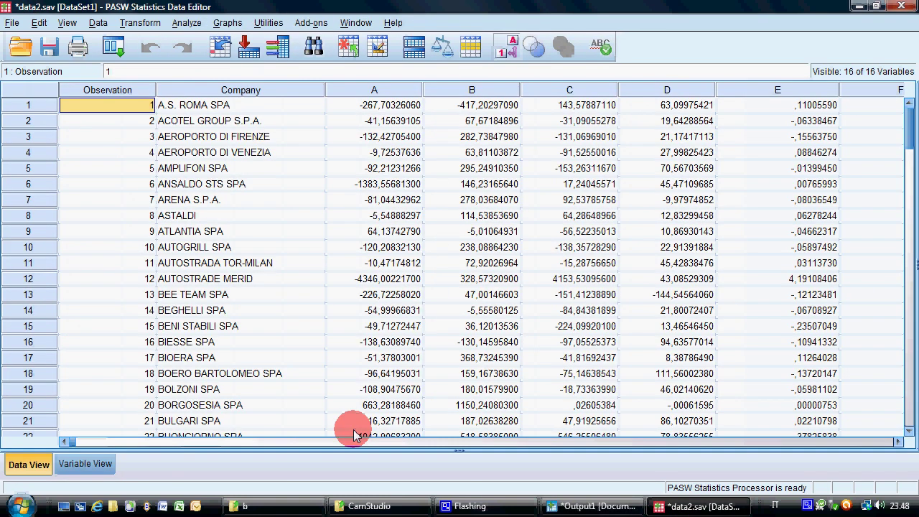
drag(99, 445, 223, 443)
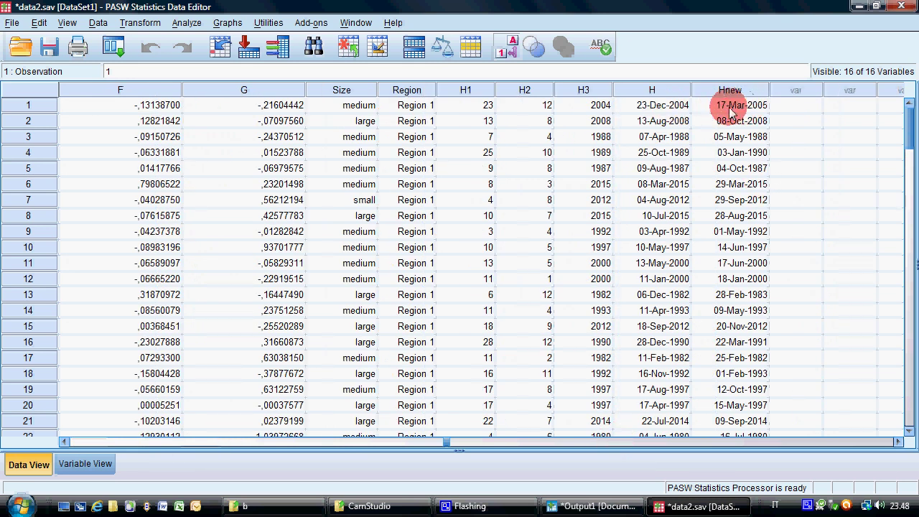
click(50, 47)
Step: Start saving the output under a new name and choose folder b inside the Desktop's solution21 folder
click(591, 506)
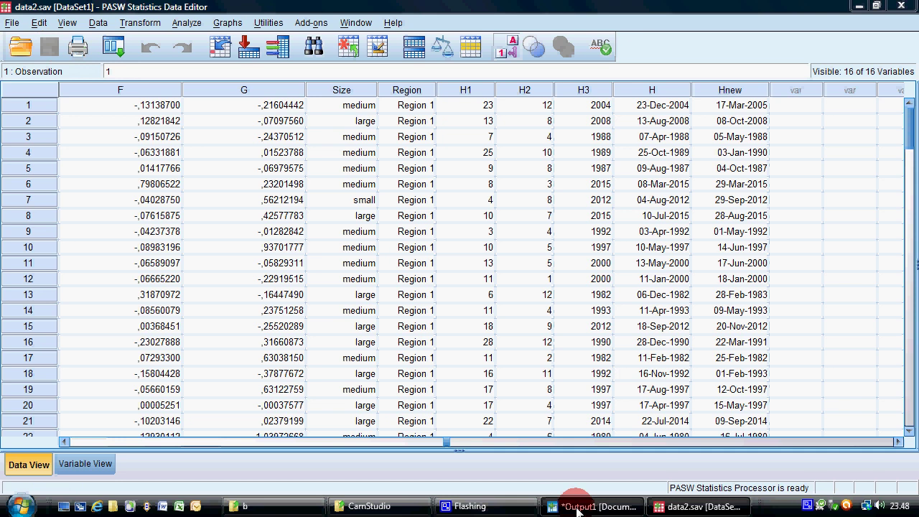
click(12, 23)
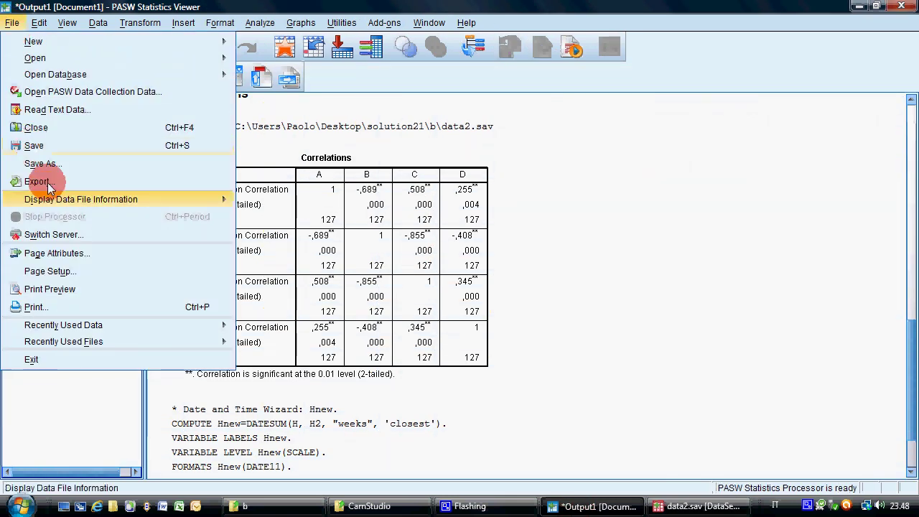
click(93, 165)
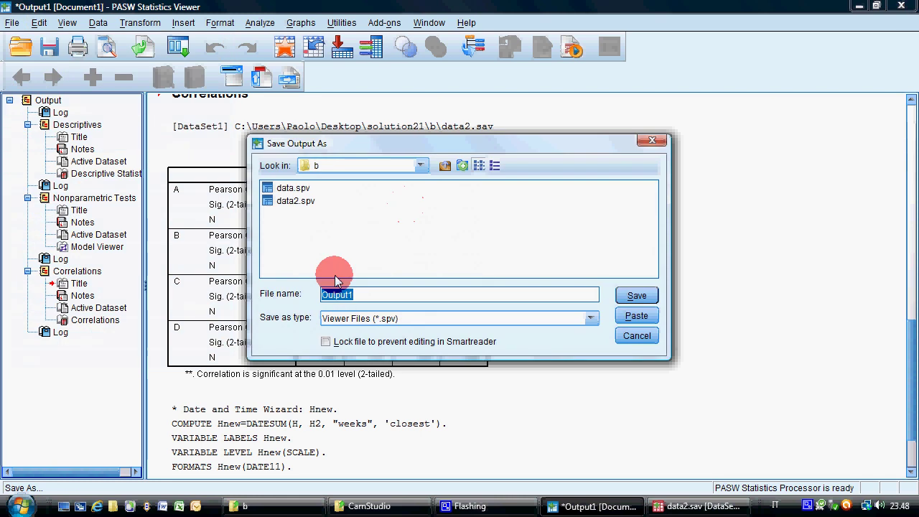
click(445, 165)
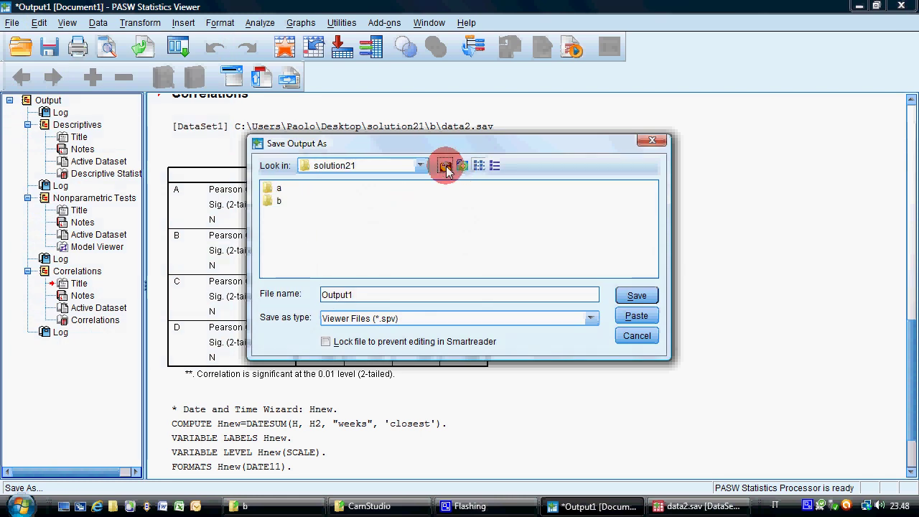
click(445, 165)
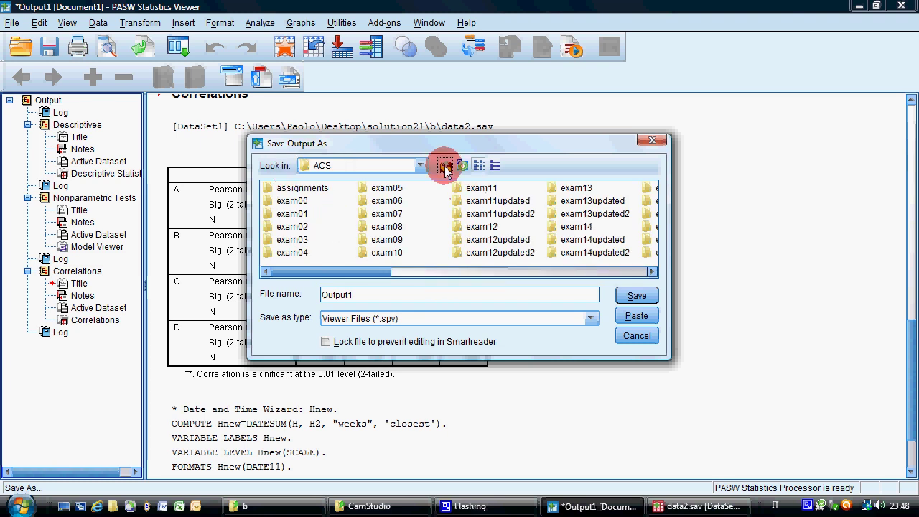
click(445, 166)
click(445, 165)
click(446, 165)
click(445, 165)
click(445, 166)
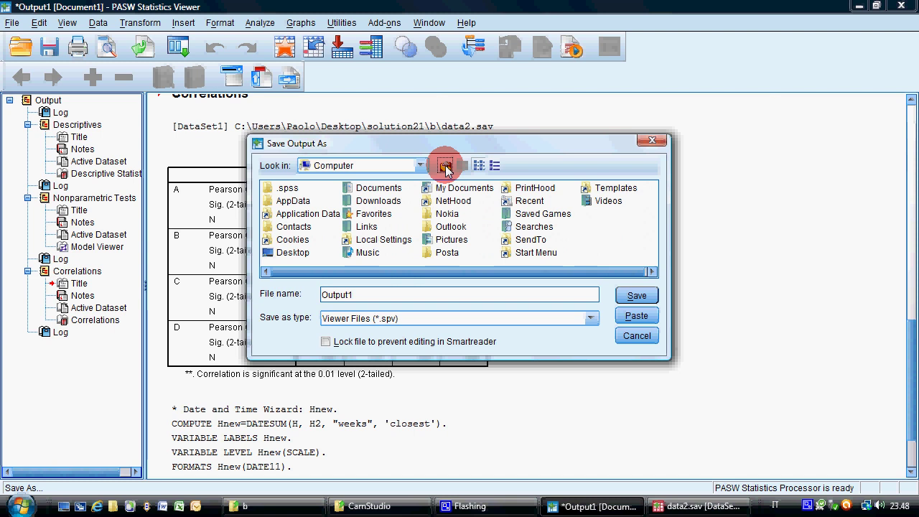
click(445, 166)
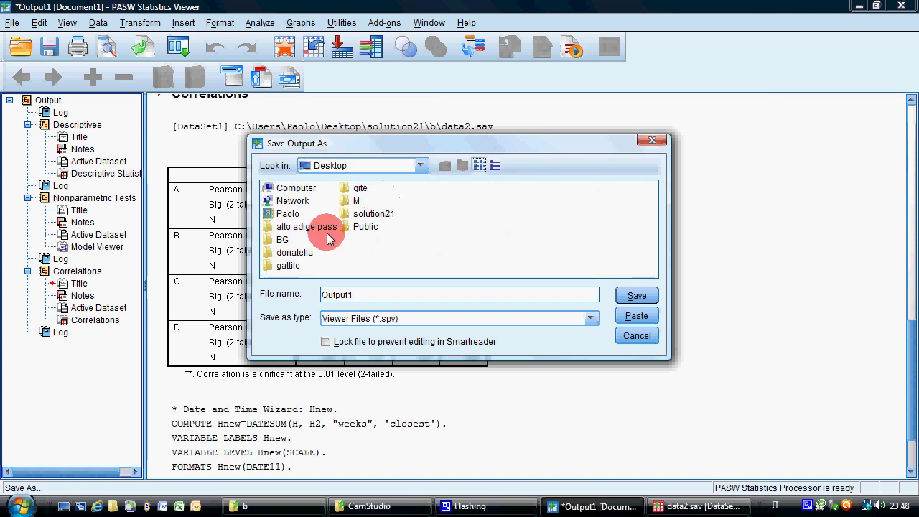
click(365, 215)
double_click(365, 215)
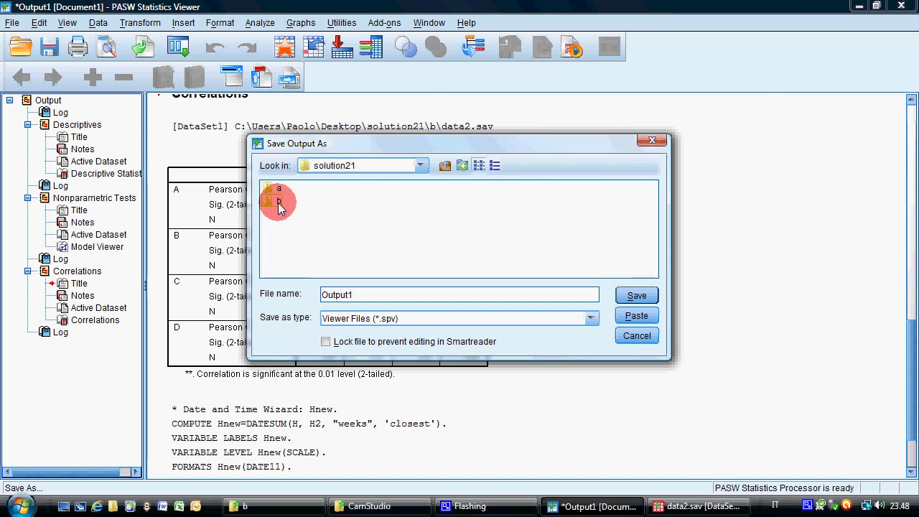
double_click(284, 197)
Step: Name the output file data2 and save it as a Viewer file
double_click(361, 291)
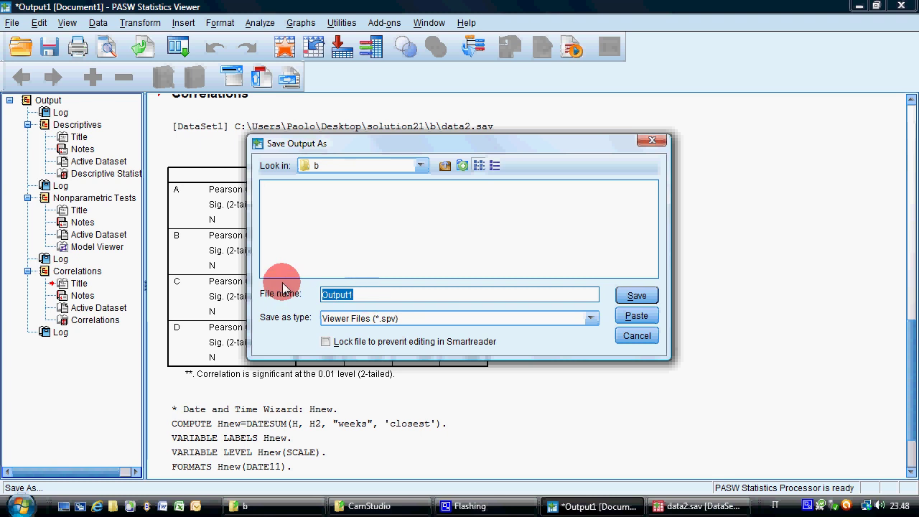
text(data2)
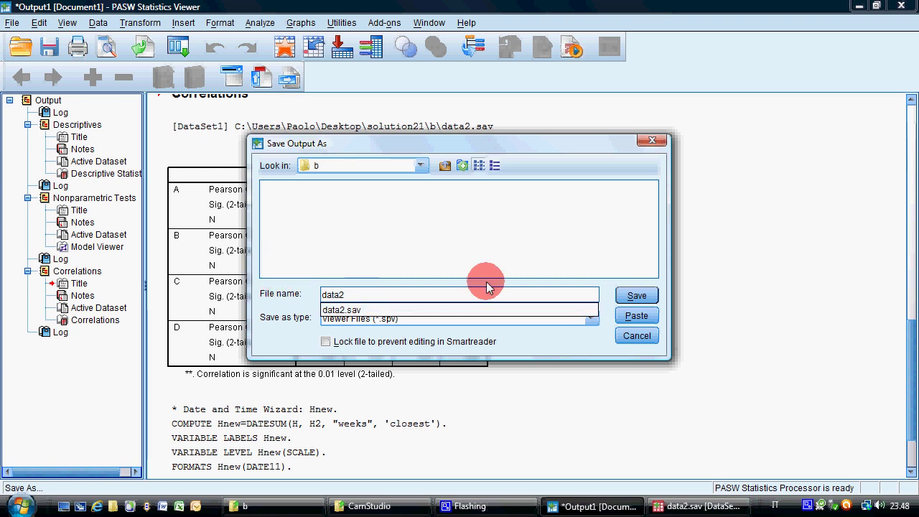
click(635, 296)
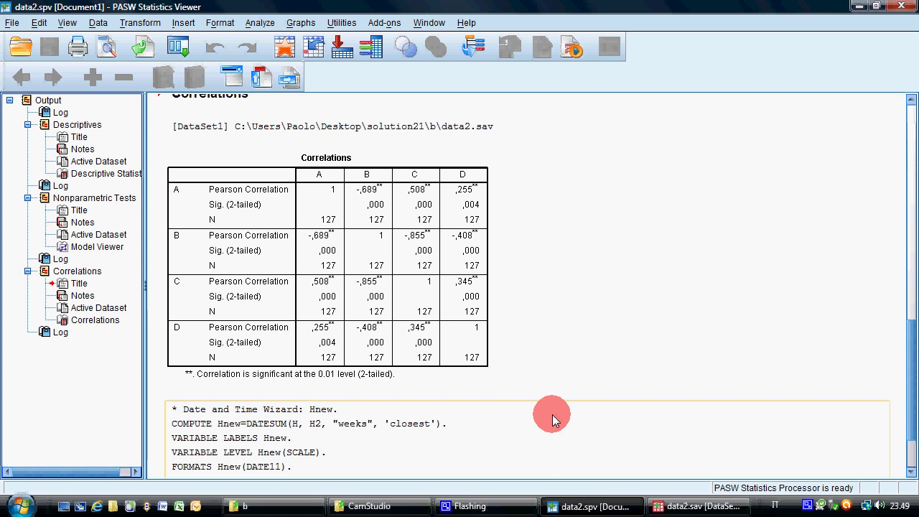
Step: Start a Curve Estimation regression with the Quadratic model as the only selected model
click(260, 23)
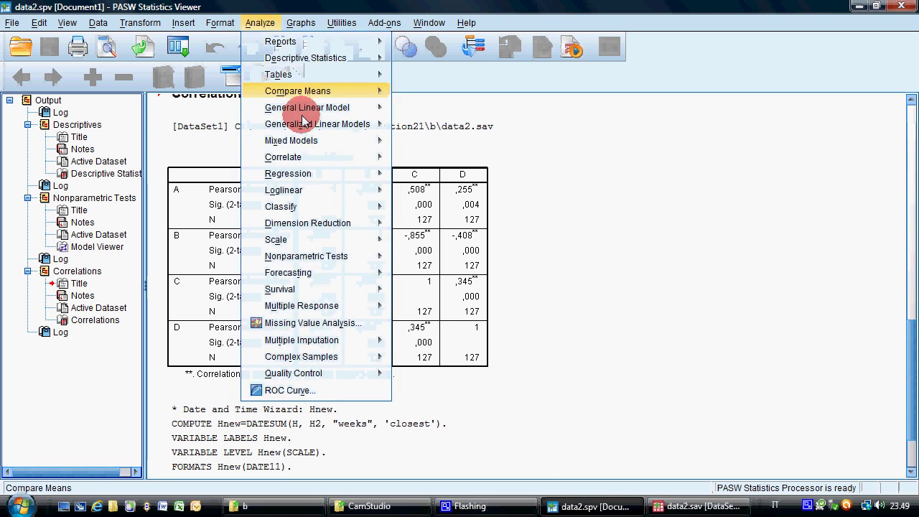
mouse_move(327, 177)
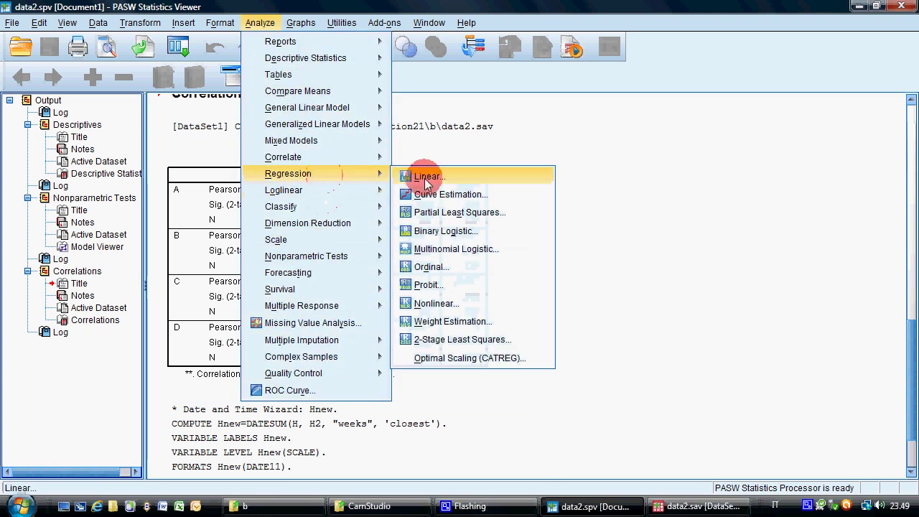
click(447, 202)
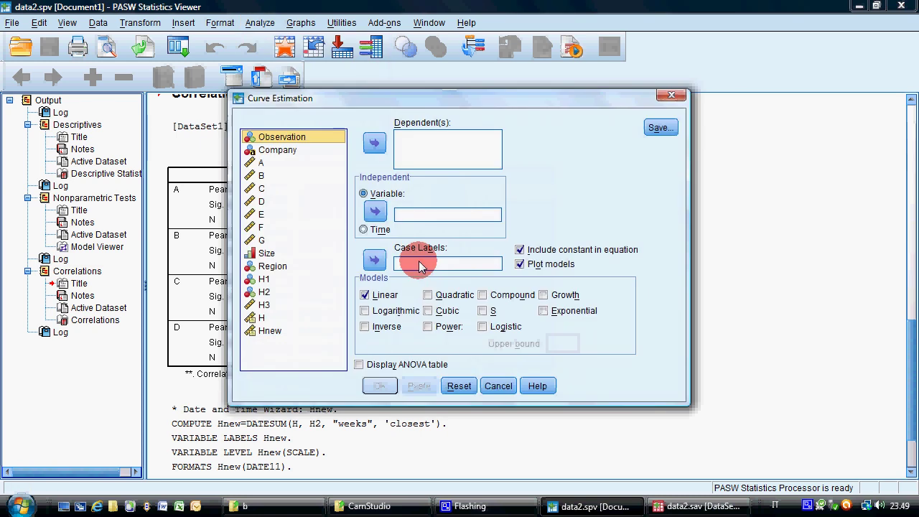
click(364, 295)
click(428, 295)
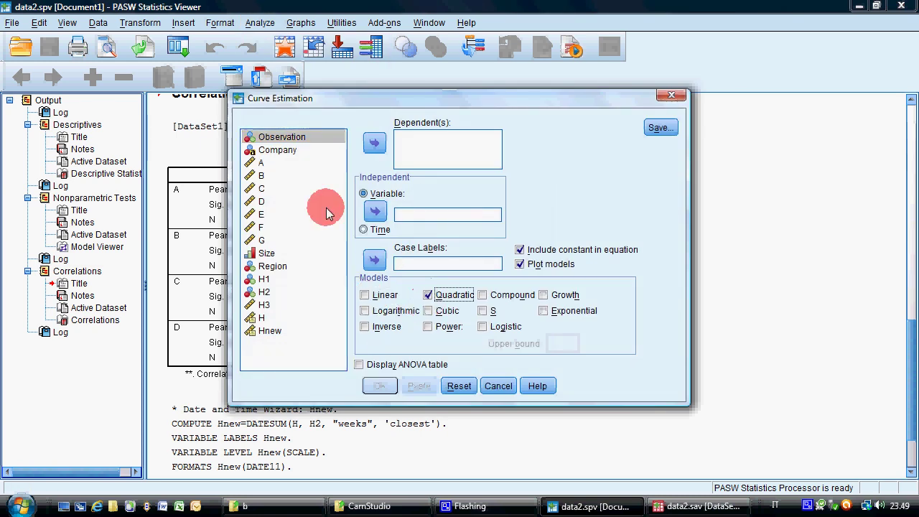
Step: Set A as the dependent and B as the independent variable, and run the curve estimation
click(262, 164)
click(374, 142)
click(280, 163)
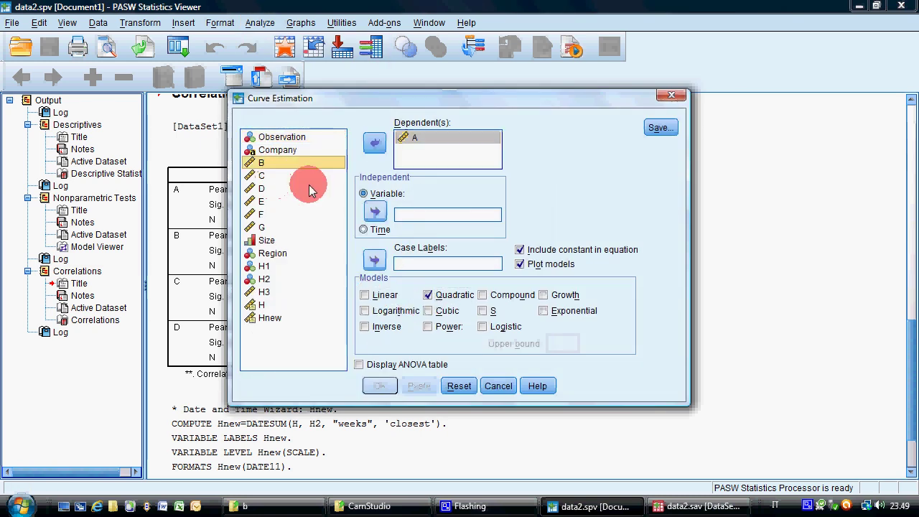
click(374, 211)
click(379, 383)
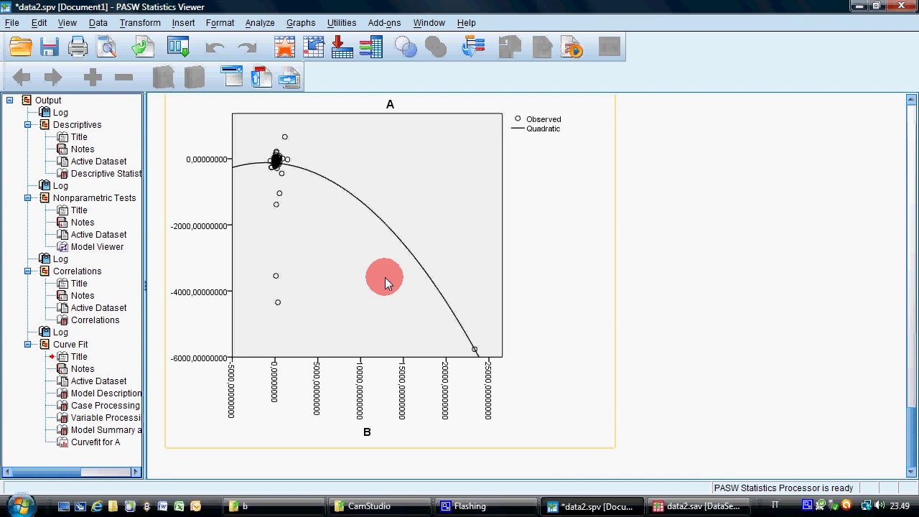
Step: In the data2.sav data sheet, start recoding A into a different variable and name the output variable Ag
click(691, 506)
click(140, 23)
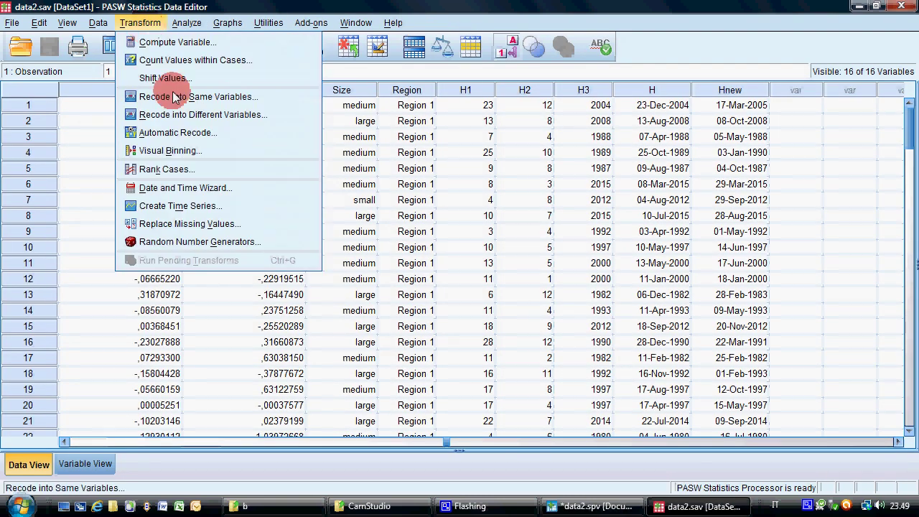
click(180, 115)
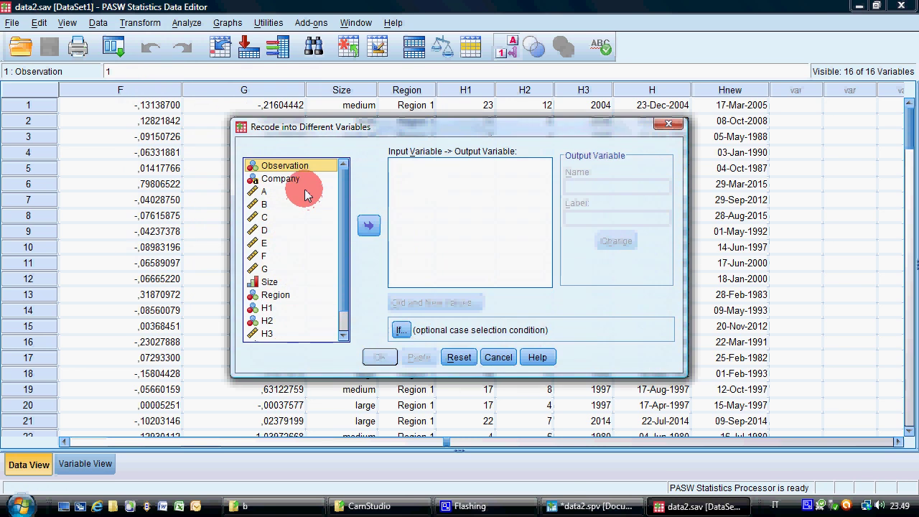
click(283, 191)
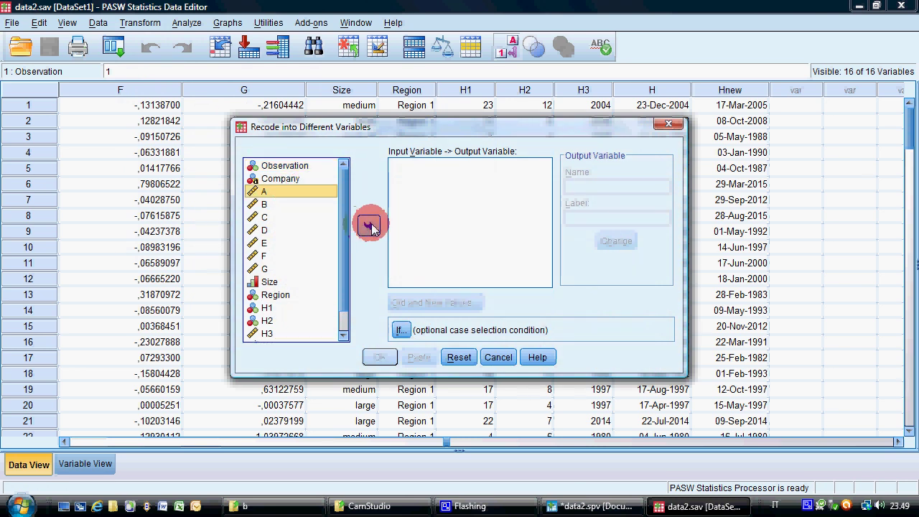
click(369, 226)
click(574, 186)
text(Ag)
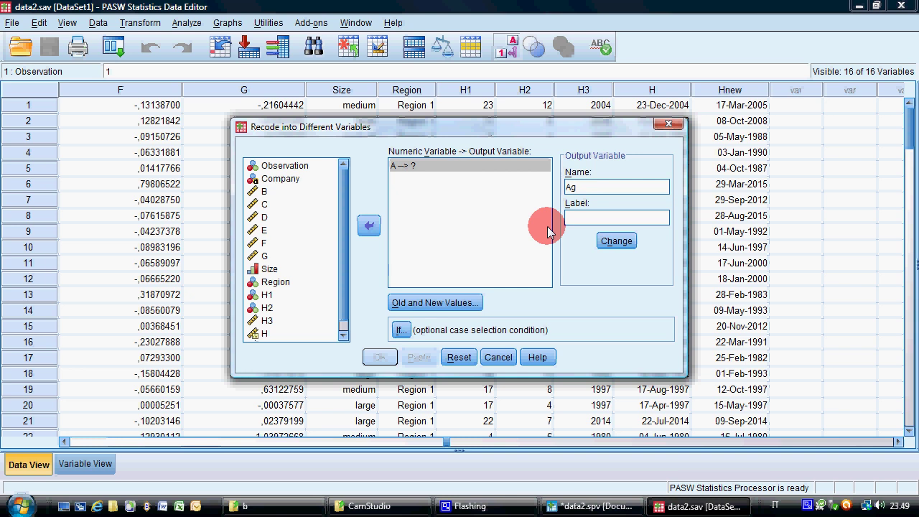
click(616, 240)
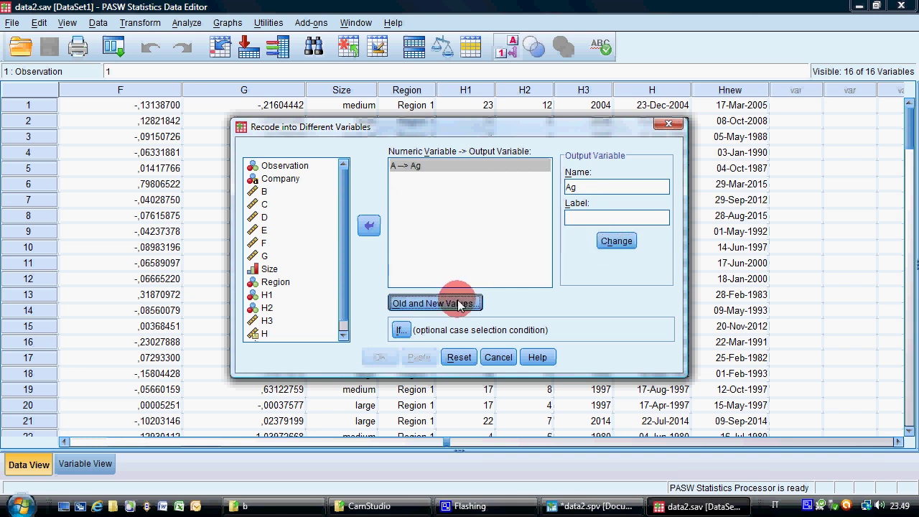
Step: Define the old and new values for Ag, recoding the range from lowest through -100 as 1
click(460, 301)
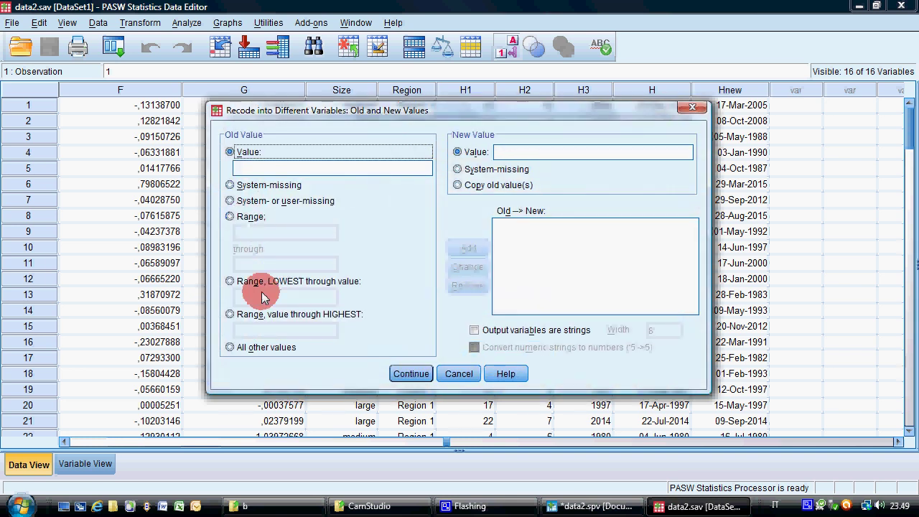
click(248, 281)
text(-100)
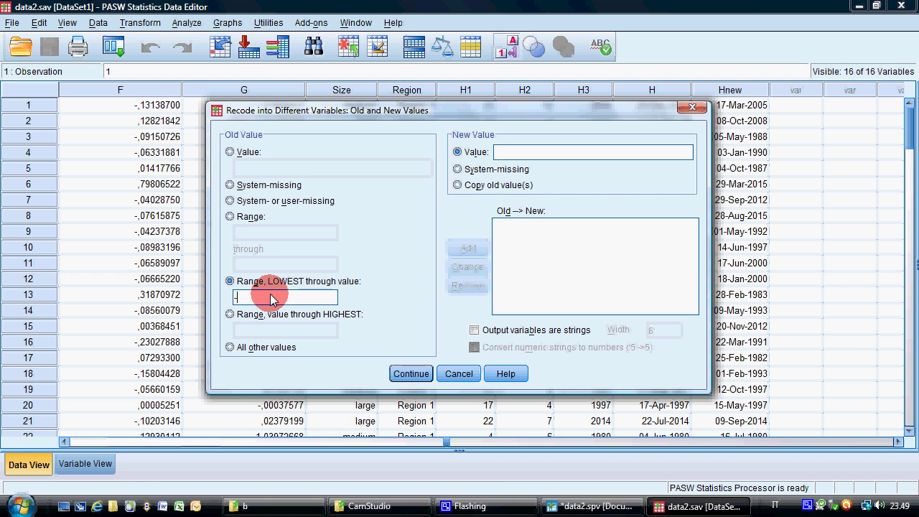
click(512, 151)
text(1)
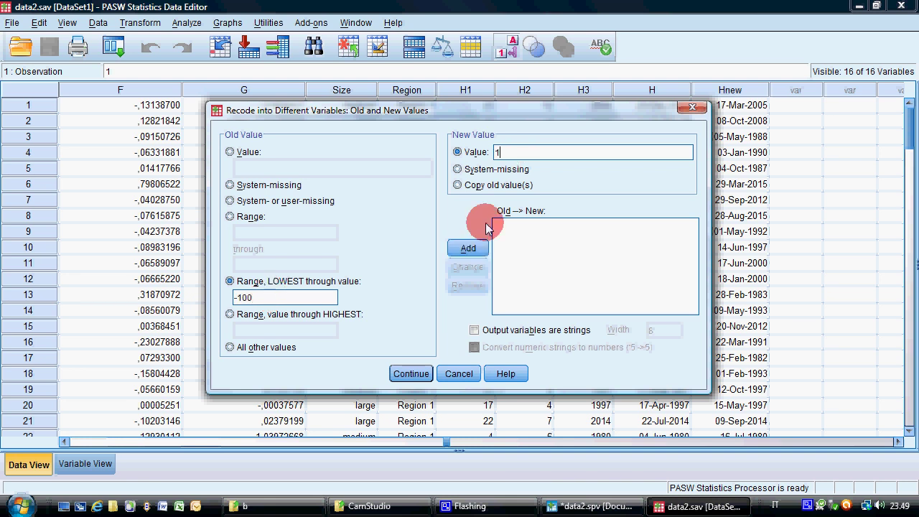
click(468, 247)
Step: Add a recode rule that turns the range -100 through -50 into 2
click(229, 216)
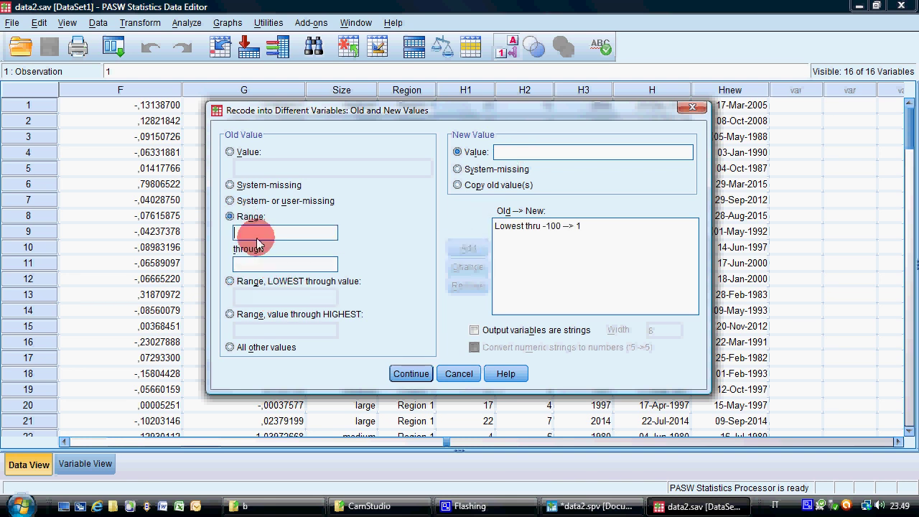
text(-)
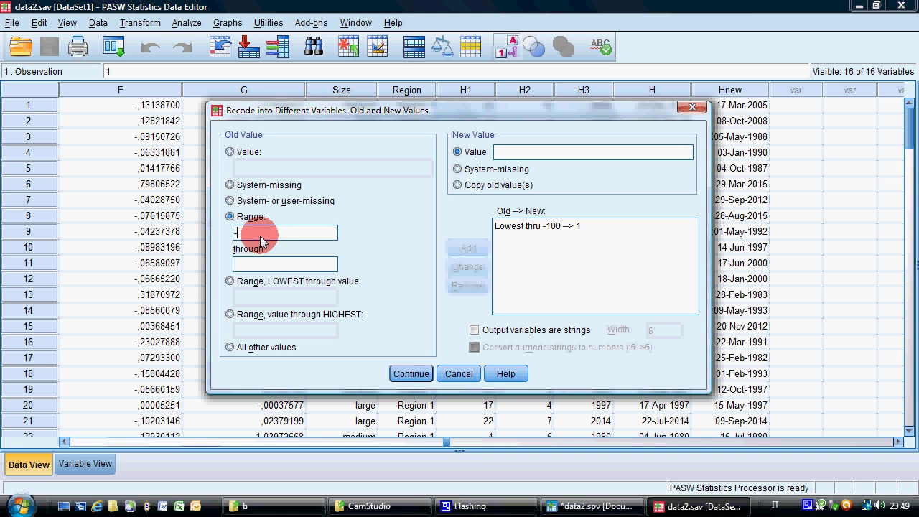
text(100)
text(-50)
click(558, 150)
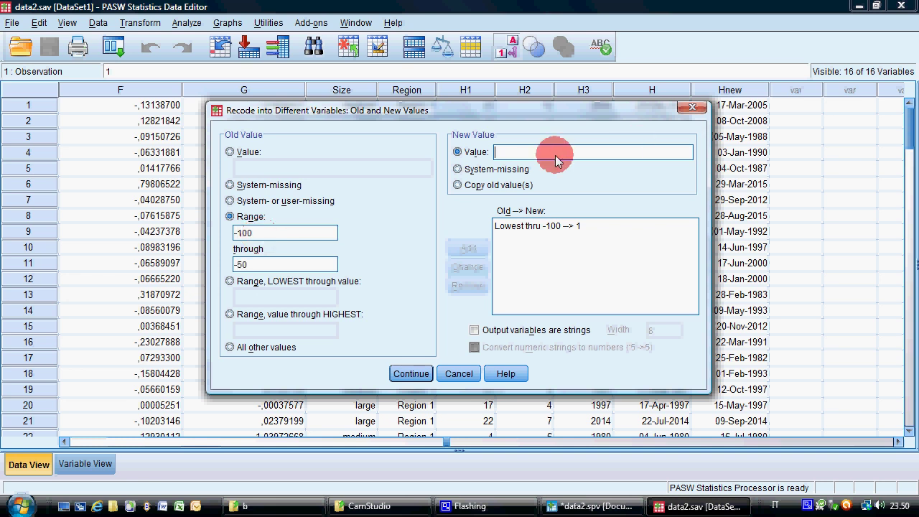
text(2)
click(474, 247)
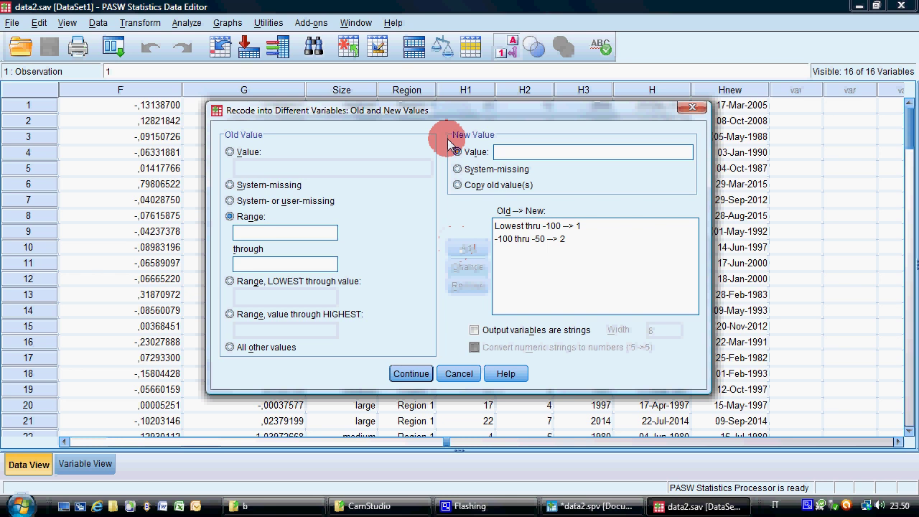
Step: Add a recode rule that turns values from -50 through highest into 3
drag(412, 113, 453, 150)
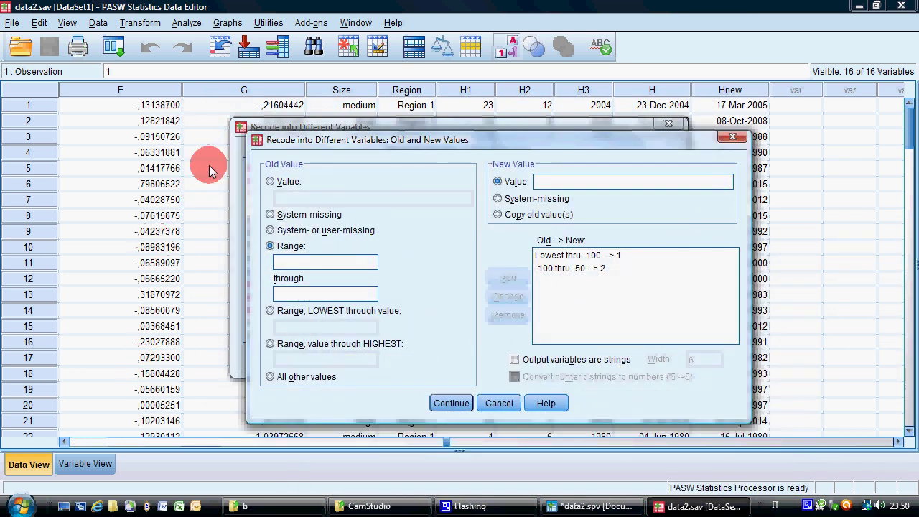
click(288, 344)
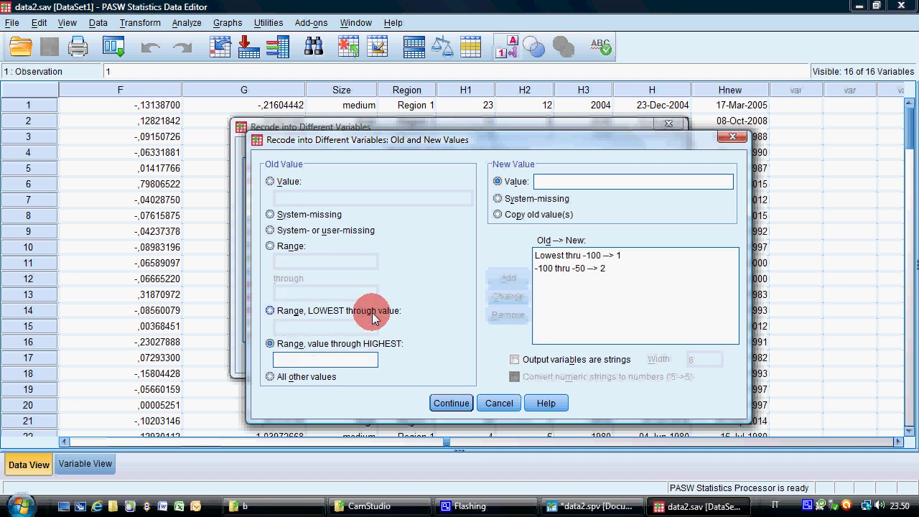
text(-50)
click(584, 179)
text(3)
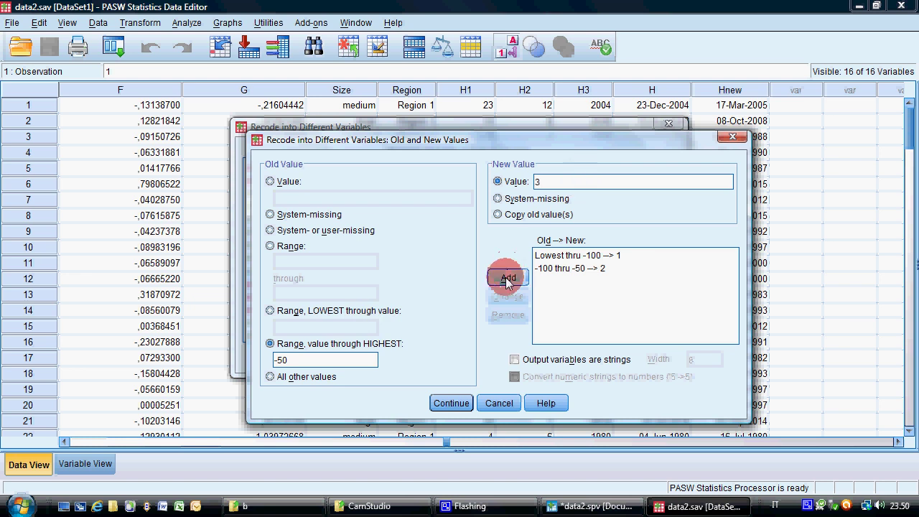
click(507, 276)
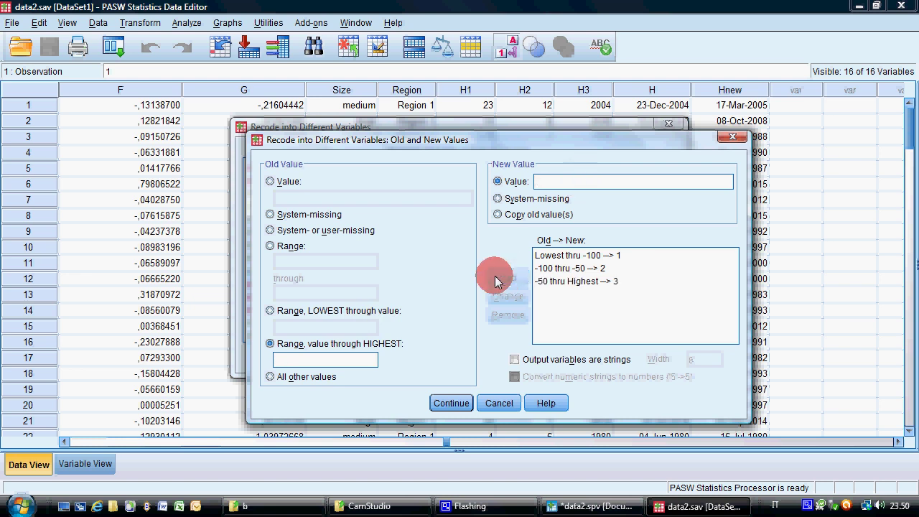
Step: Recode all other values as system-missing and run the recode to create Ag
click(287, 376)
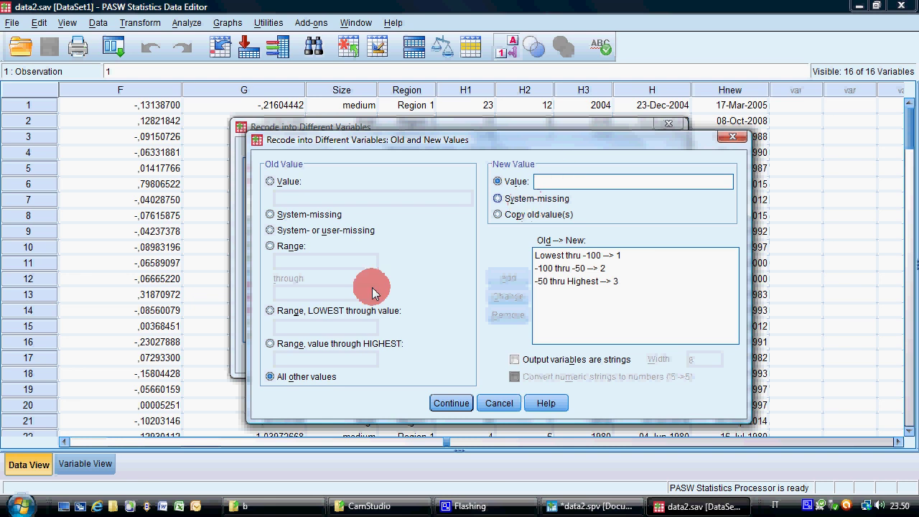
click(543, 199)
click(508, 277)
click(451, 404)
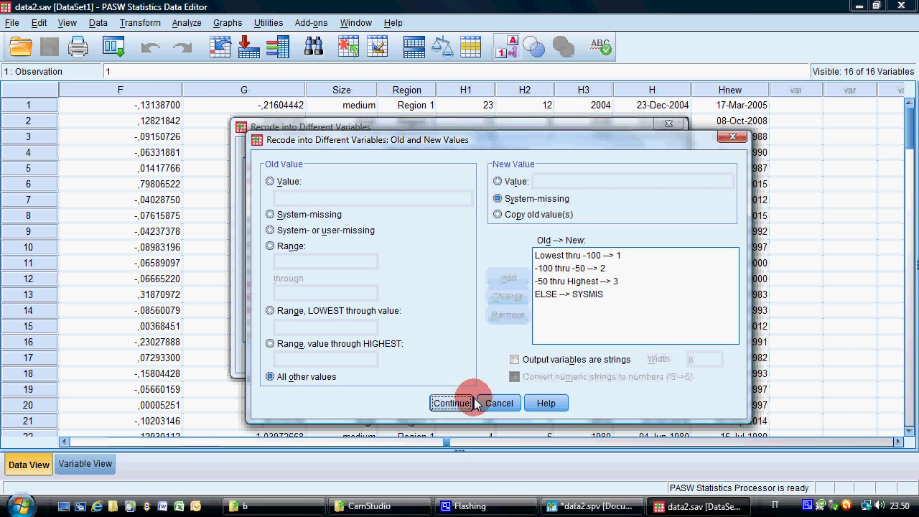
click(391, 359)
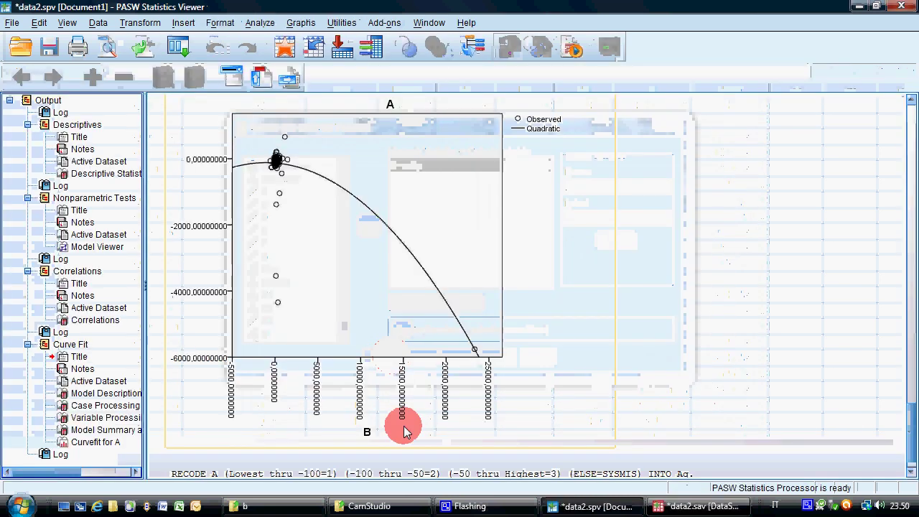
Step: Check the Ag column in the data sheet, and set Ag's decimals to 0 and its width to 1 in the variable definitions
click(675, 506)
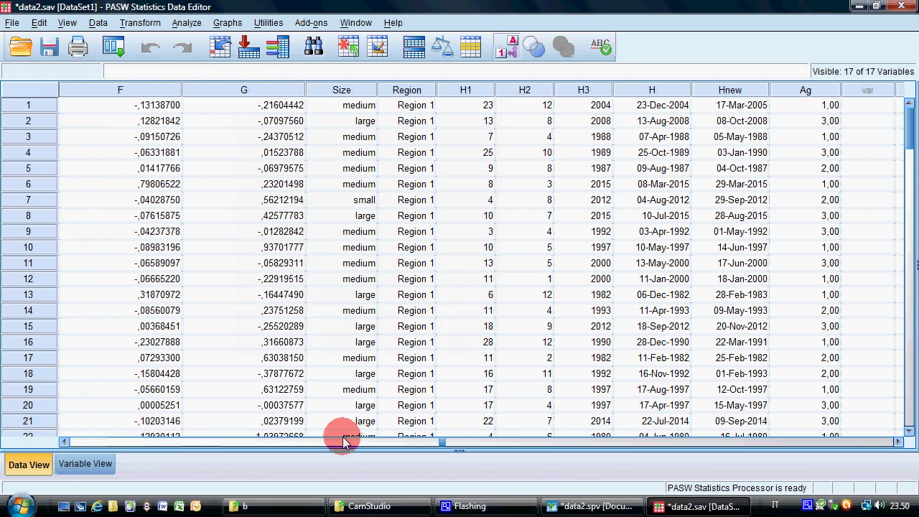
click(514, 442)
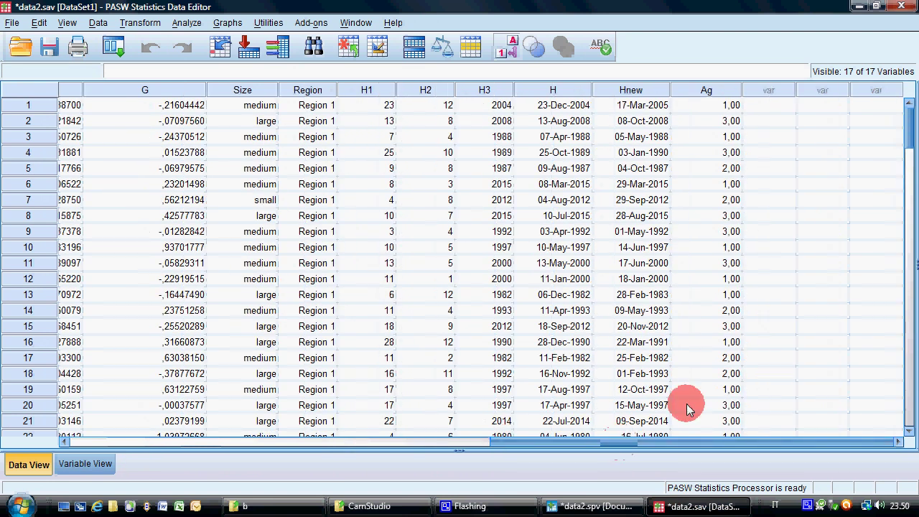
click(86, 464)
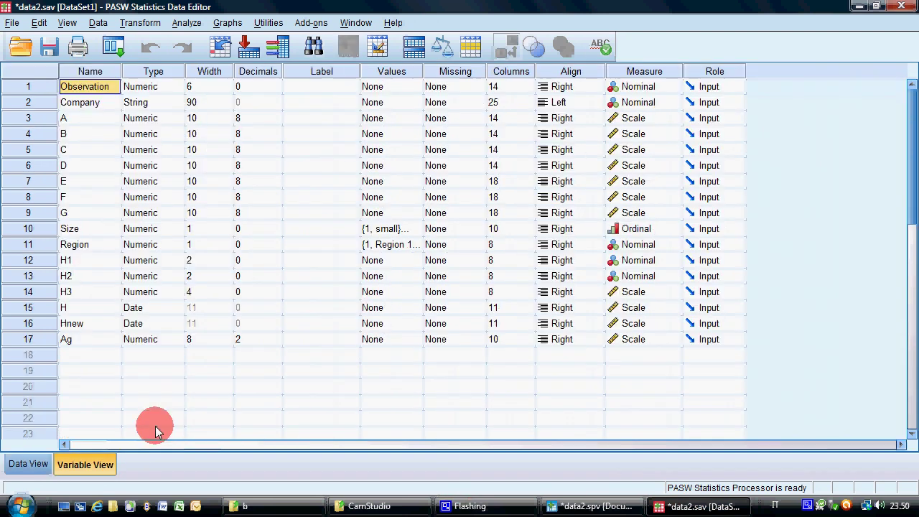
click(272, 344)
text(0)
click(219, 340)
text(4)
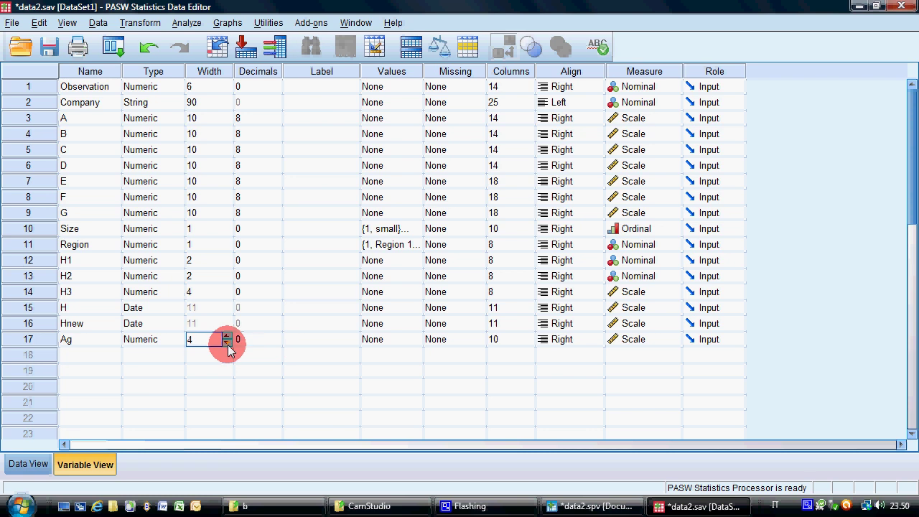
Step: Open the value labels of Ag and label value 1 as small and value 2 as medium
click(396, 343)
click(418, 340)
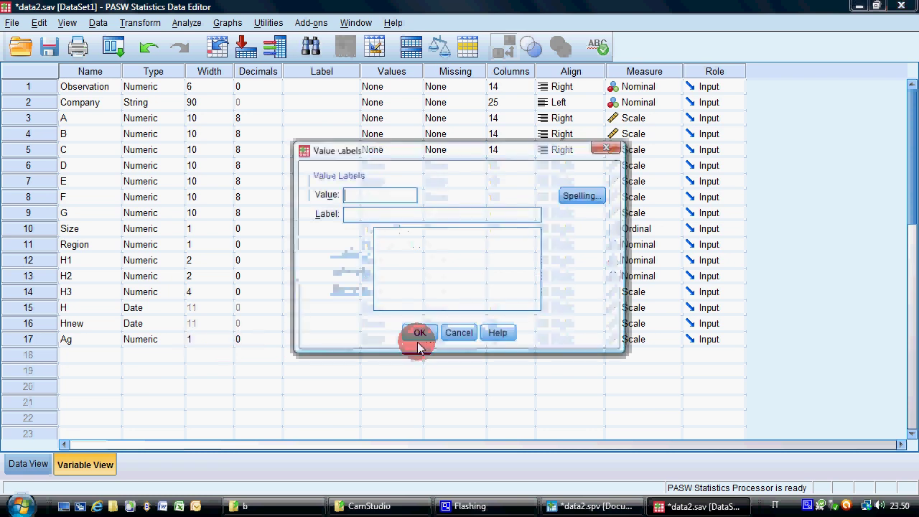
text(1)
key(Tab)
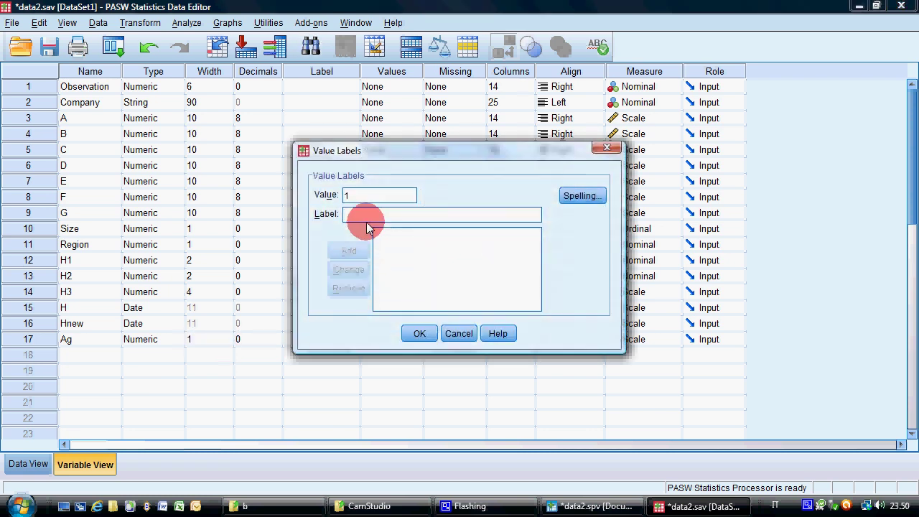
text(small)
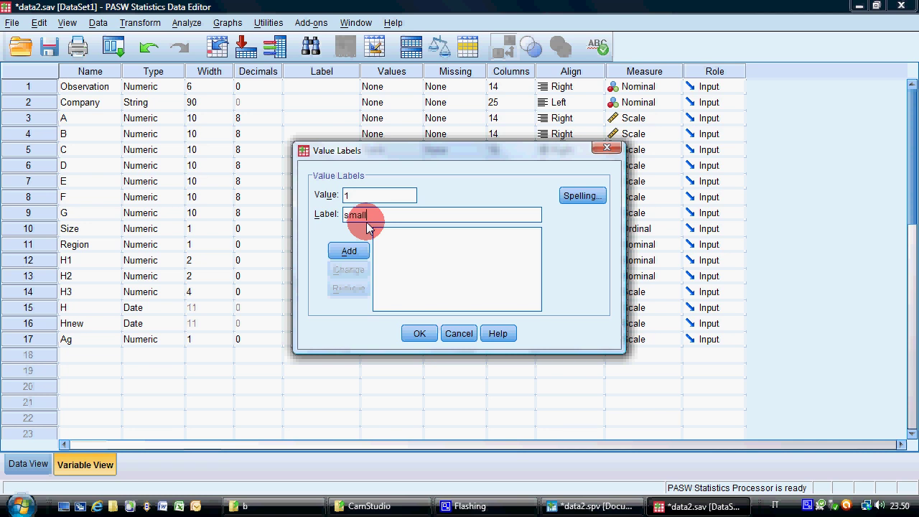
key(Return)
text(2)
key(Tab)
text(medium)
key(Return)
Step: Add the label large for value 3 of Ag
text(3)
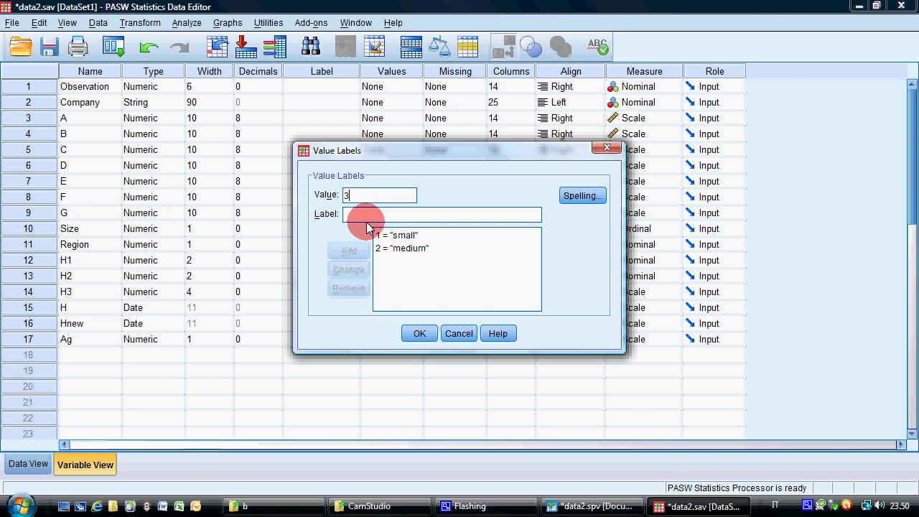
key(BackSpace)
text(3)
key(Tab)
text(lagr)
key(BackSpace)
key(BackSpace)
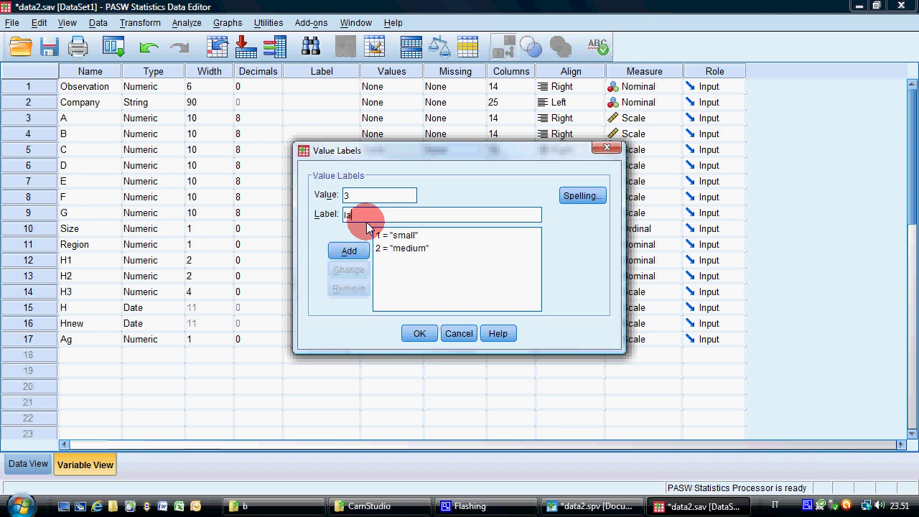
text(rge)
key(Return)
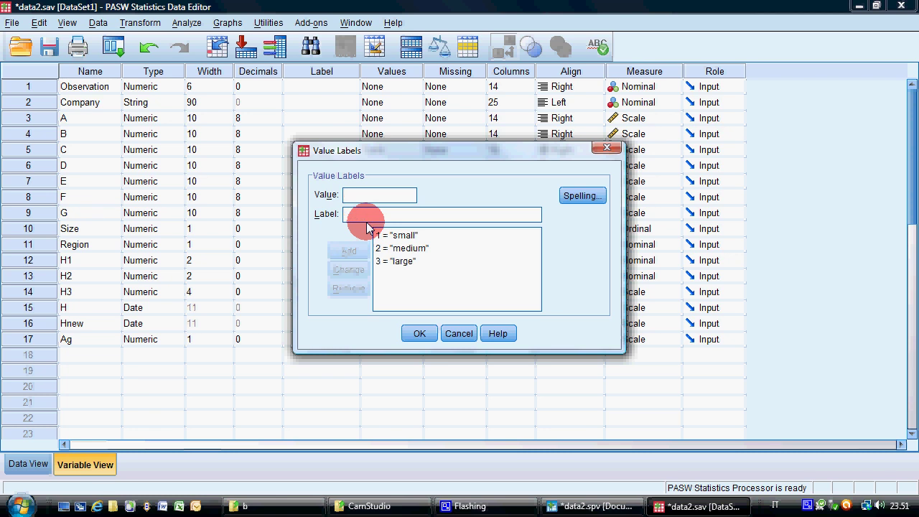
Step: Confirm the value labels of Ag, set its measurement level to Ordinal and save the data file
click(419, 333)
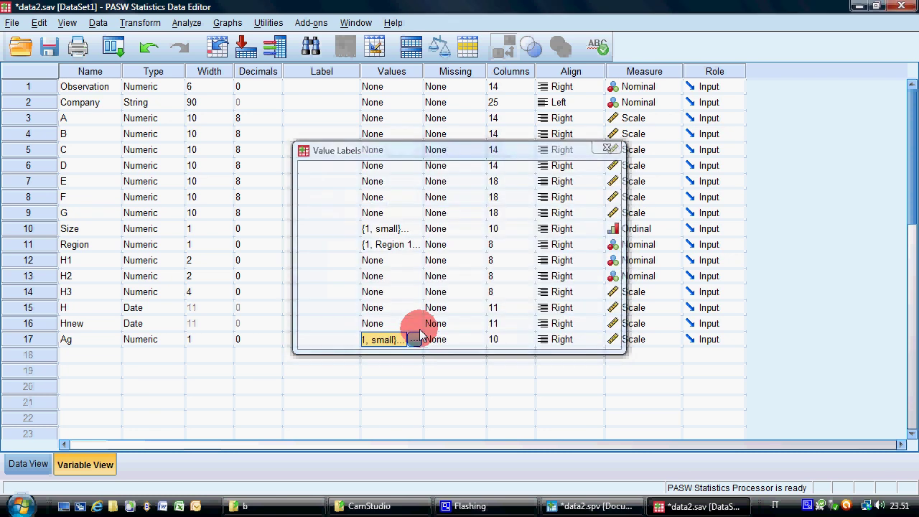
click(676, 341)
click(655, 369)
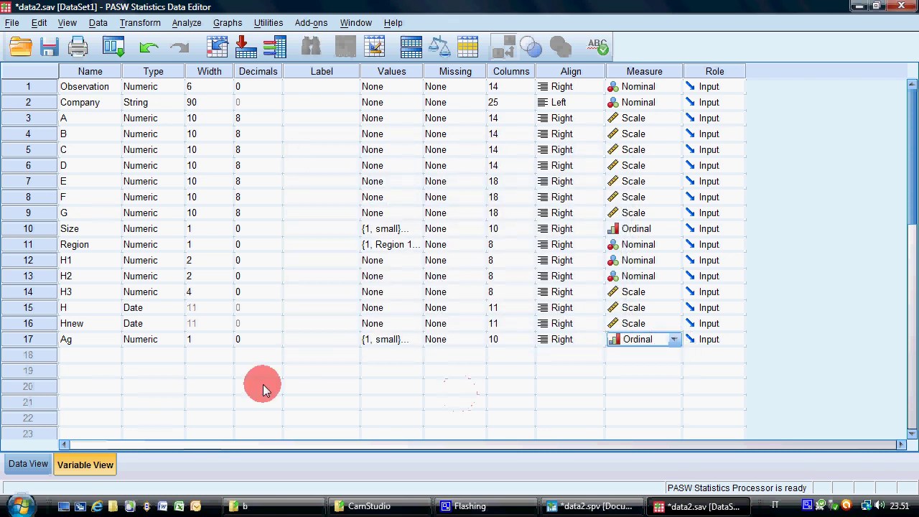
click(49, 47)
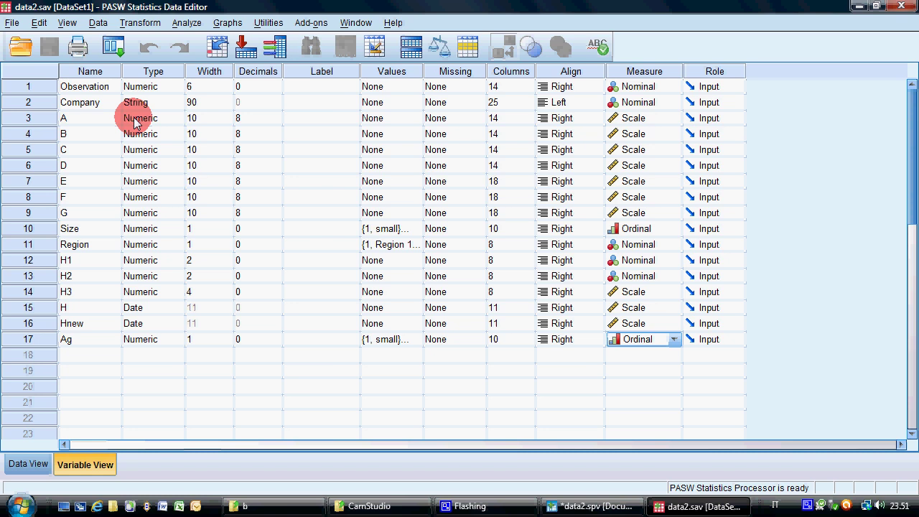
Step: Create a simple bar chart of counts with Size on the X axis using Chart Builder
click(227, 23)
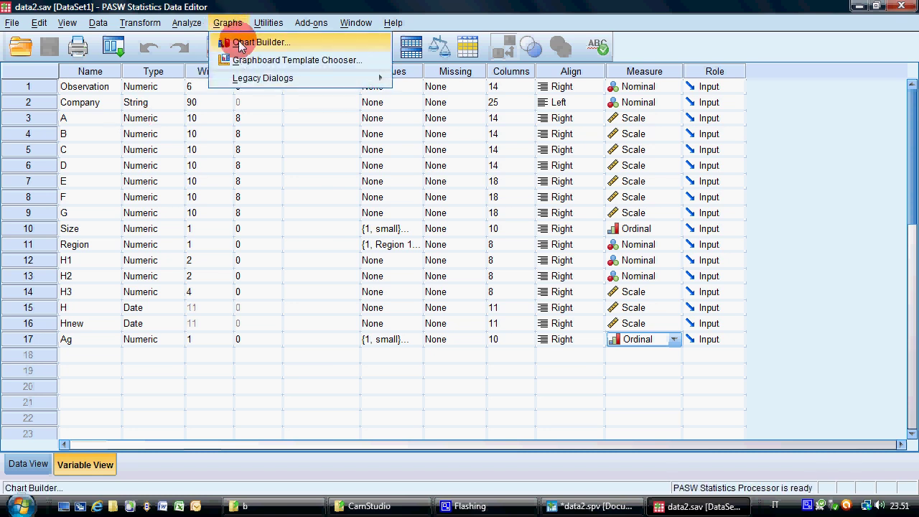
click(221, 41)
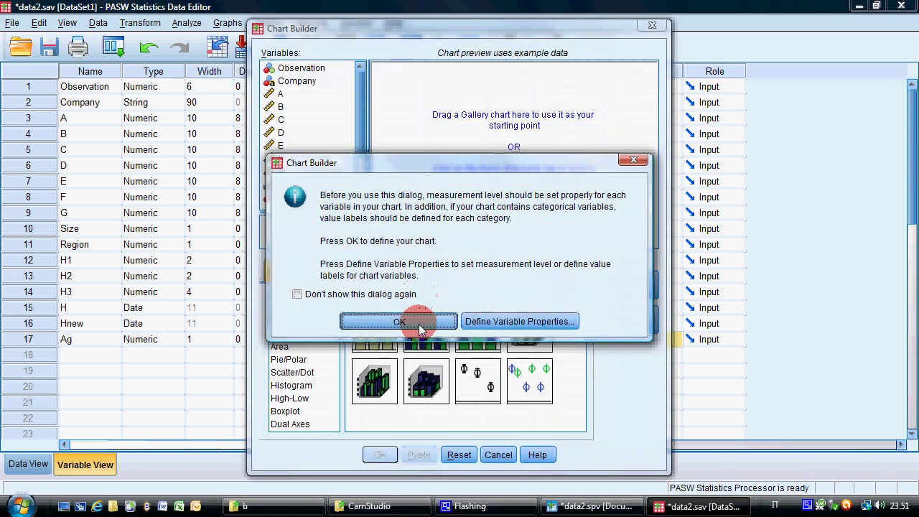
click(359, 321)
click(318, 184)
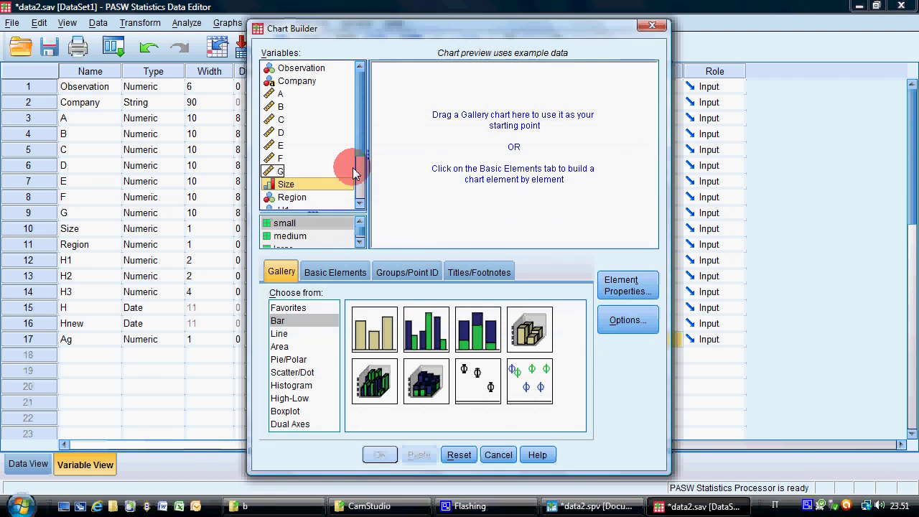
click(374, 309)
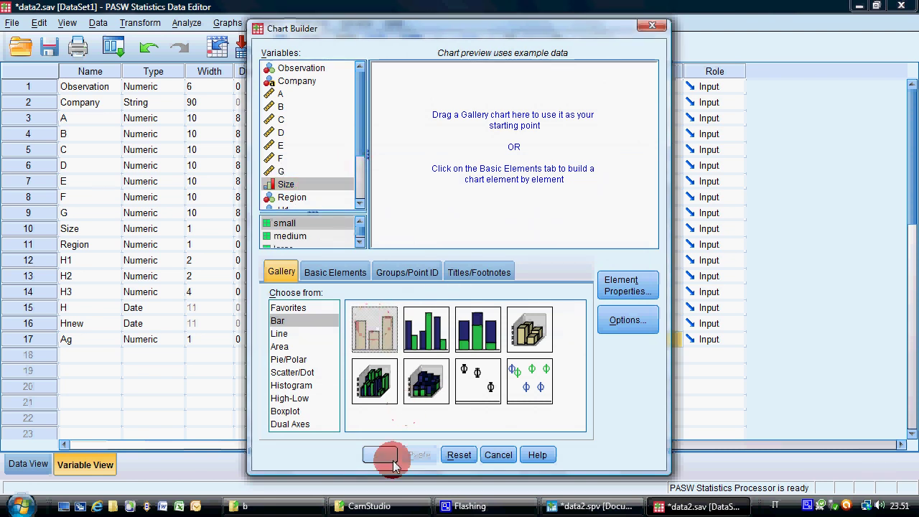
drag(300, 368, 410, 229)
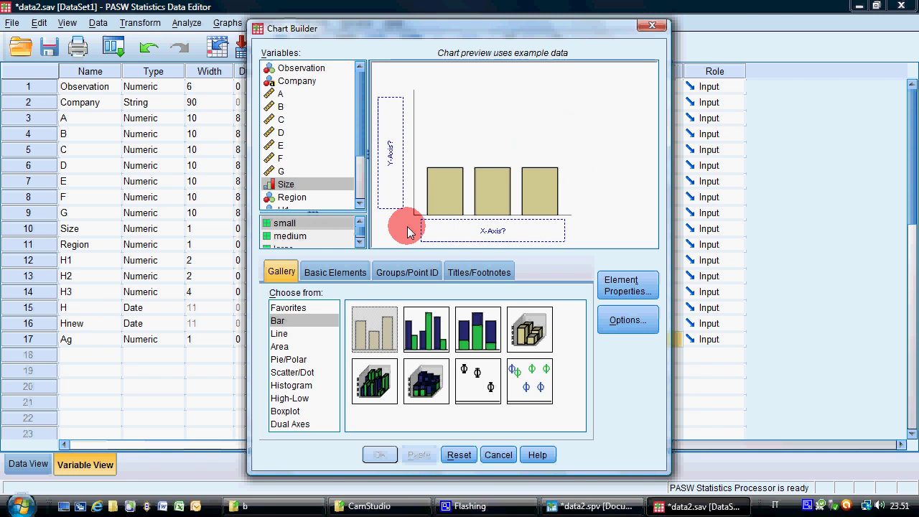
drag(487, 237, 488, 236)
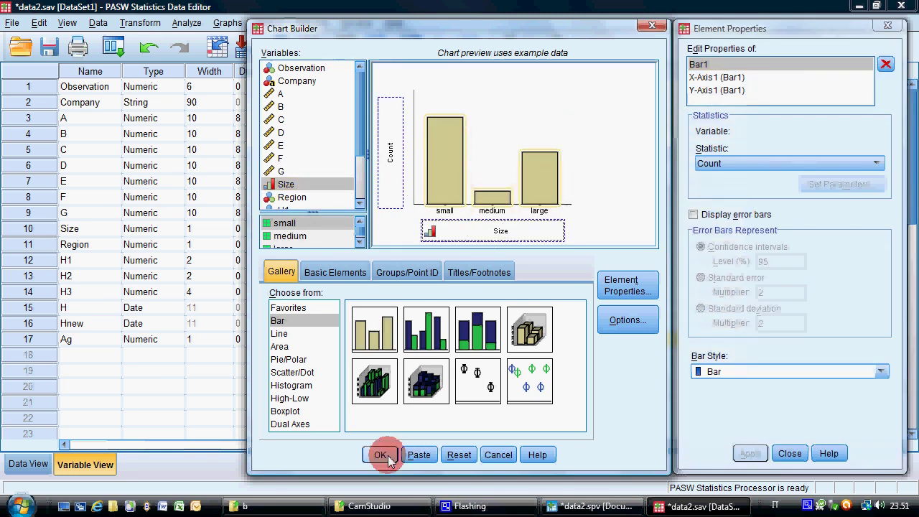
click(379, 455)
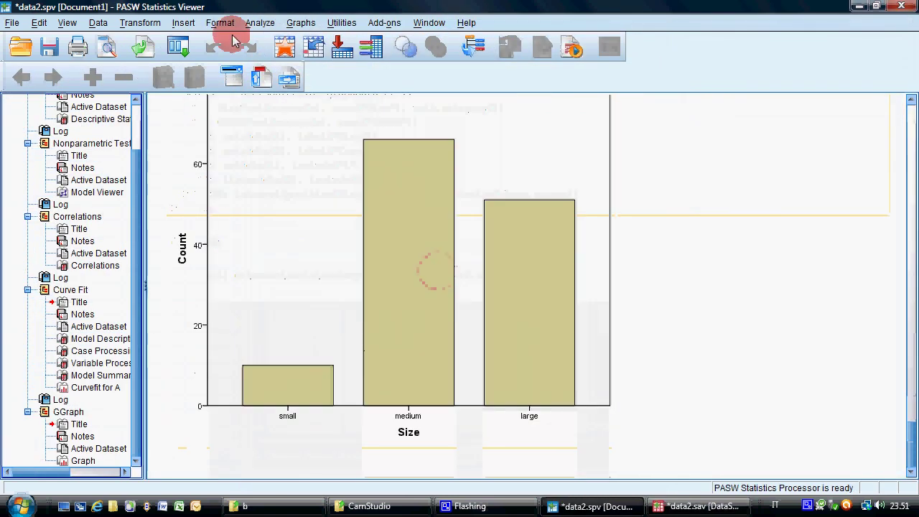
Step: Create a pie chart of counts sliced by Size with Chart Builder and view it in the output
click(259, 23)
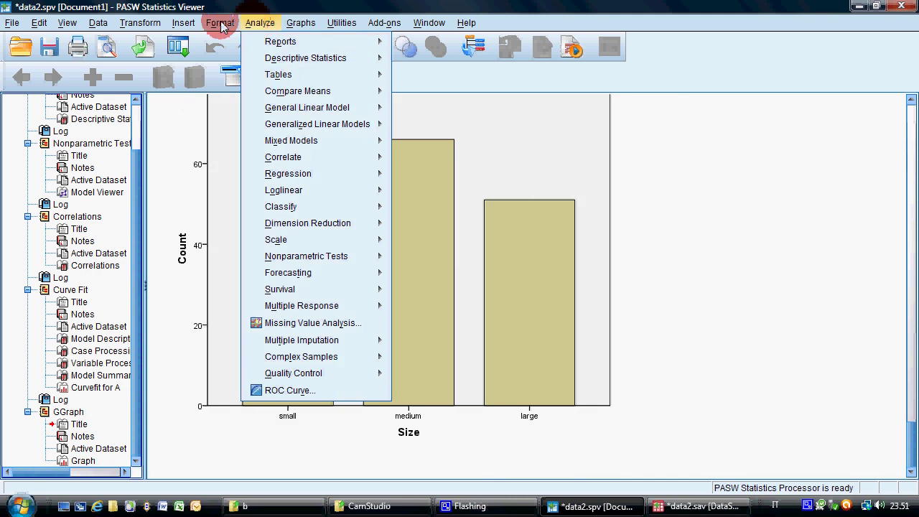
mouse_move(301, 23)
click(316, 41)
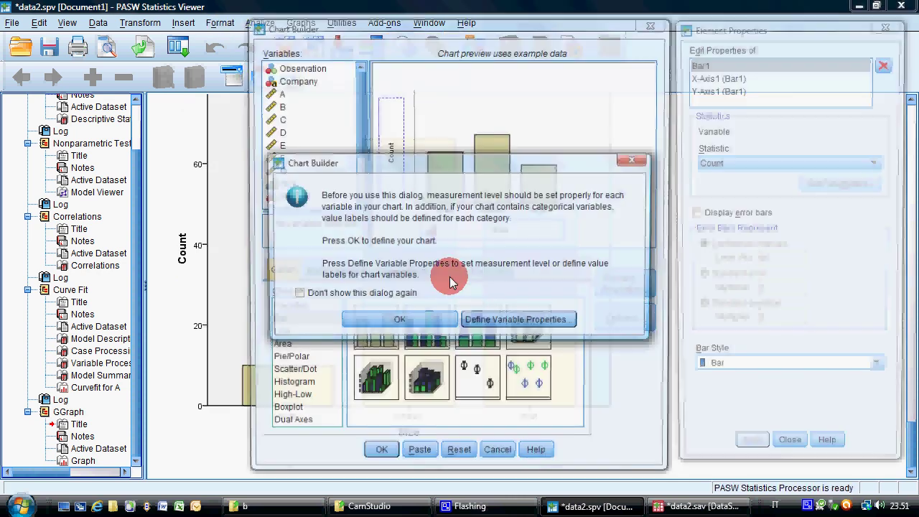
click(370, 323)
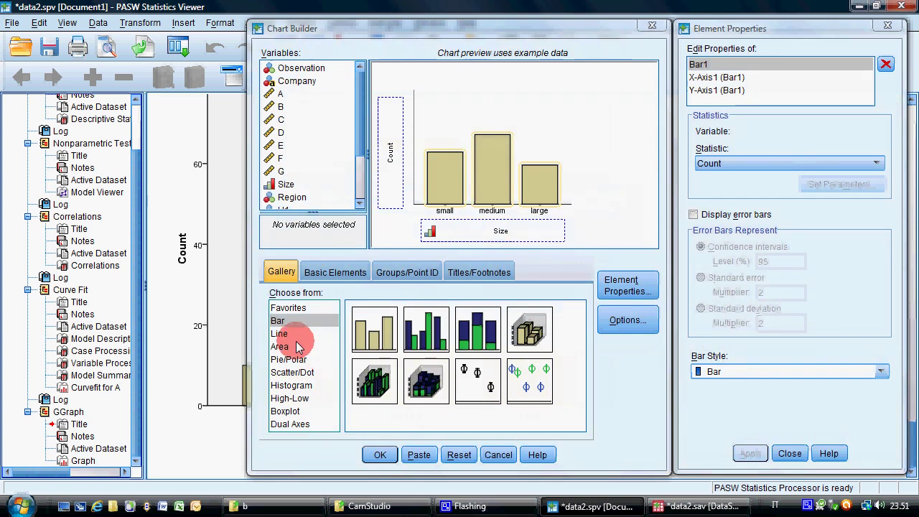
click(297, 359)
double_click(377, 344)
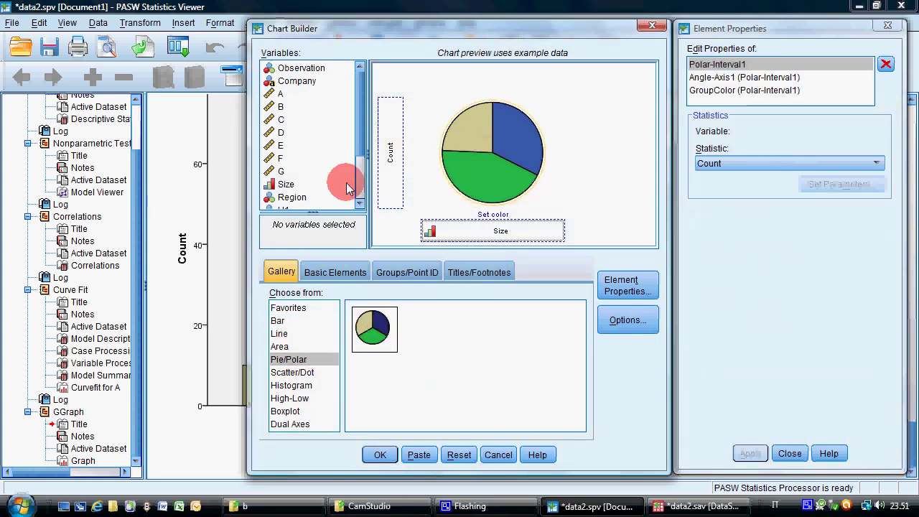
click(380, 455)
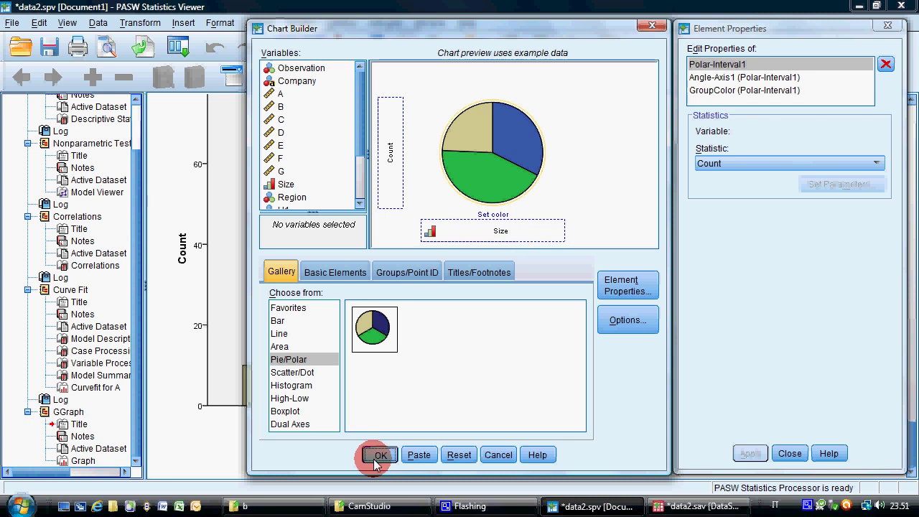
scroll(408, 417, up, 10)
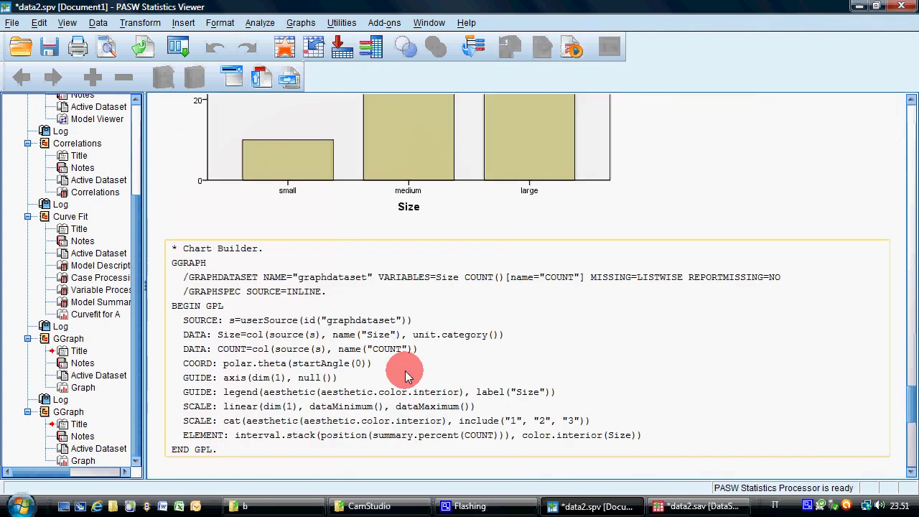
scroll(626, 177, down, 9)
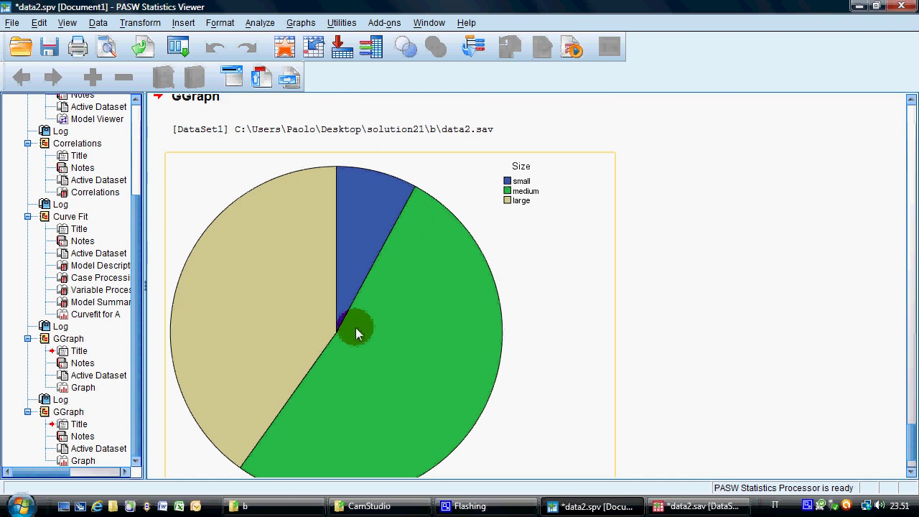
scroll(363, 330, down, 2)
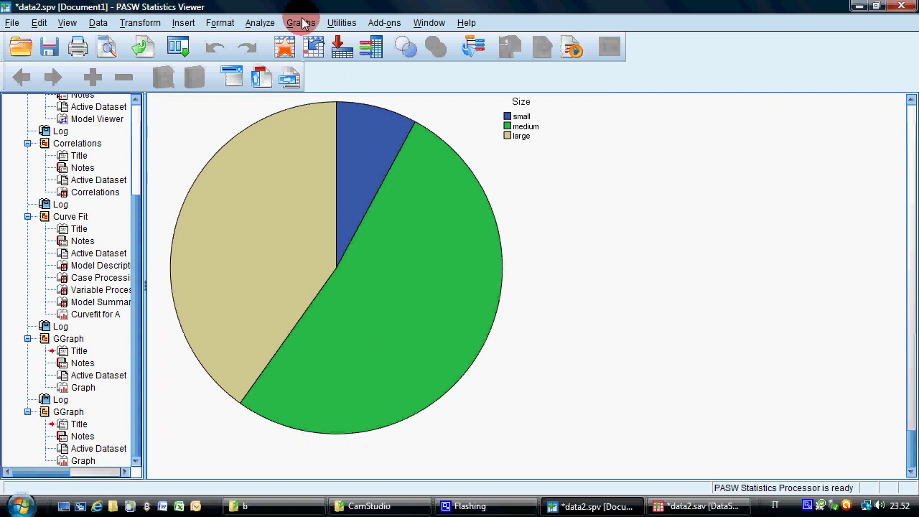
Step: Set up a crosstabulation with Size in the rows and Region in the columns
click(260, 22)
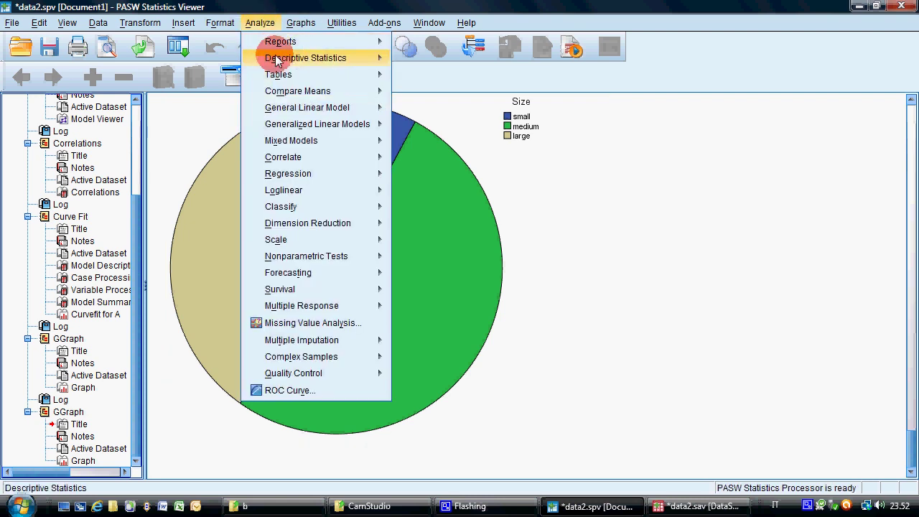
mouse_move(362, 59)
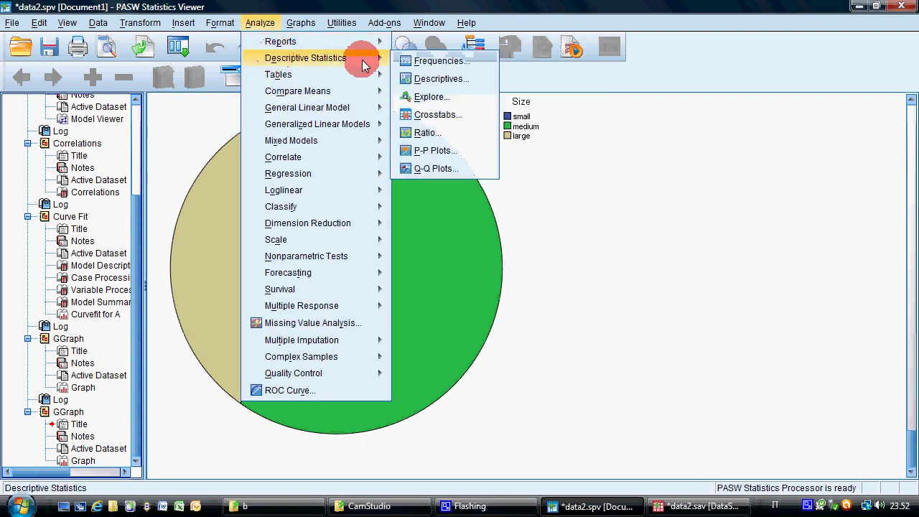
click(431, 116)
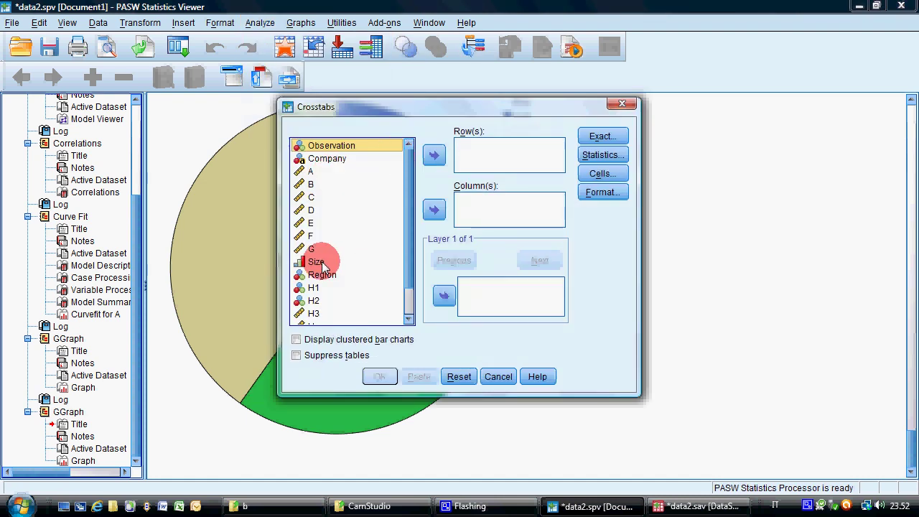
double_click(319, 262)
click(331, 261)
click(433, 209)
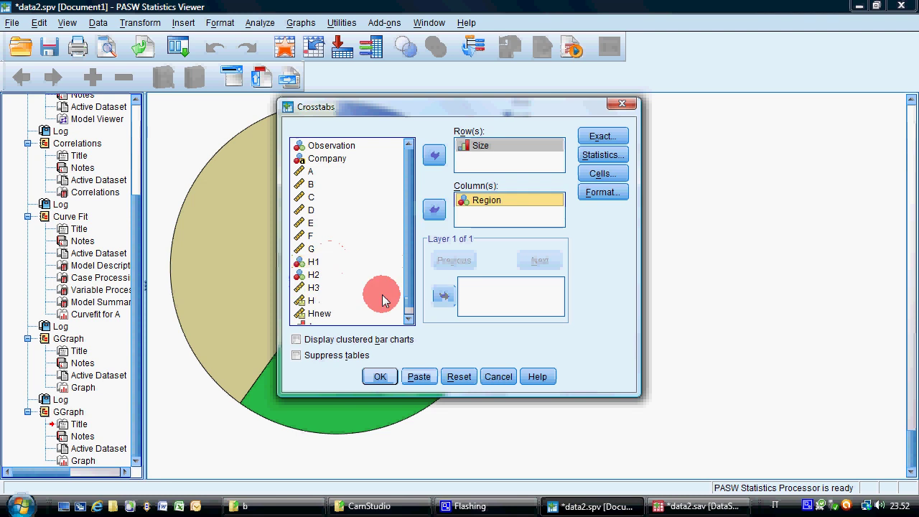
Step: Add the Chi-square statistic to the crosstabulation, run it and review the resulting tables
click(603, 157)
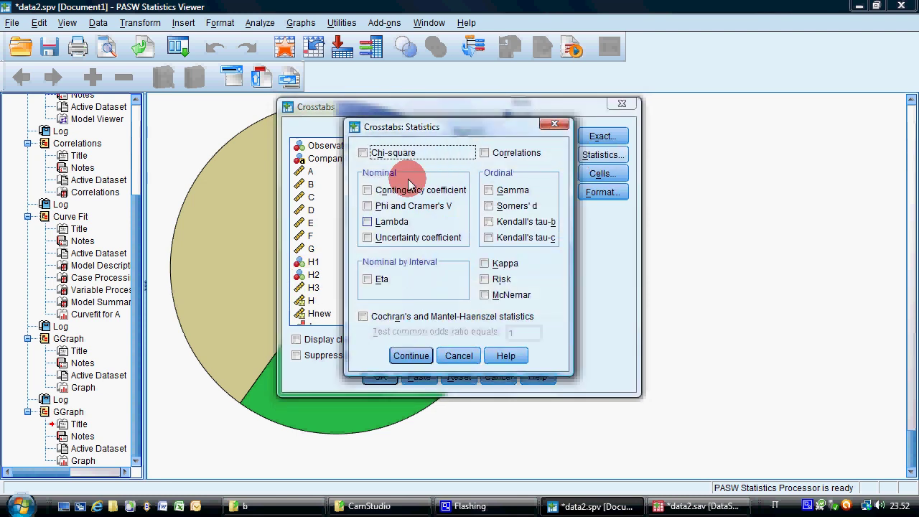
click(372, 152)
click(406, 356)
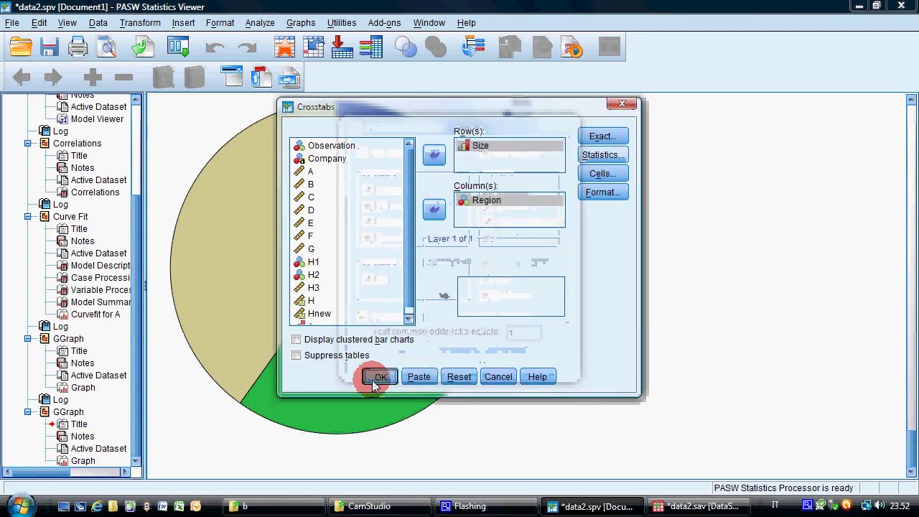
click(374, 382)
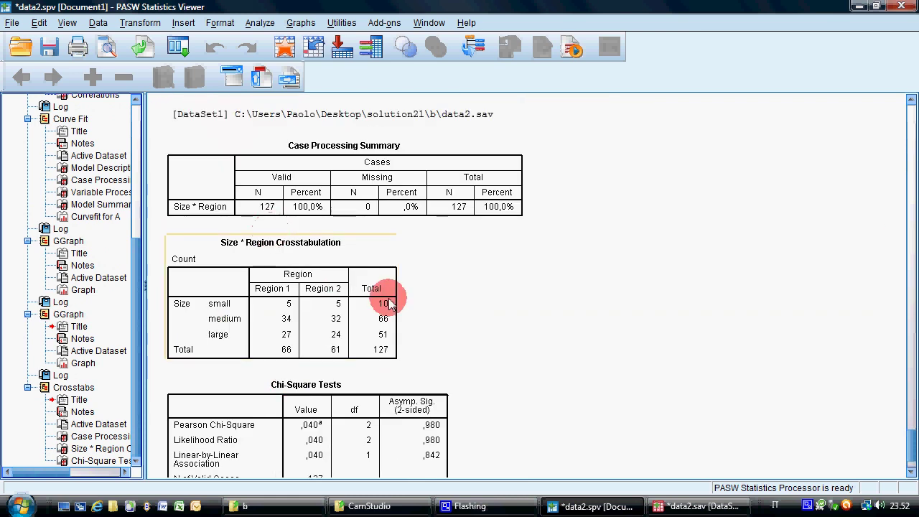
click(406, 353)
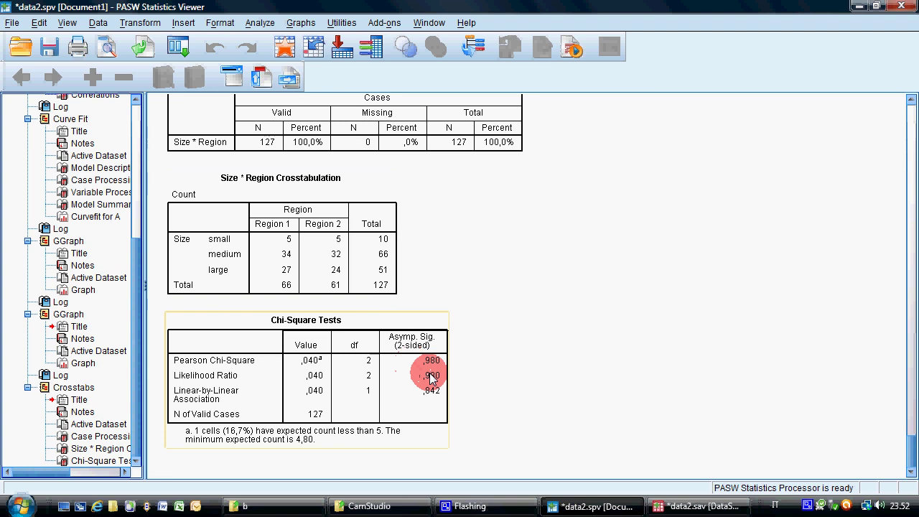
click(467, 359)
Step: Create a clustered bar chart of counts with Size on the X axis and Region as the cluster color
click(301, 22)
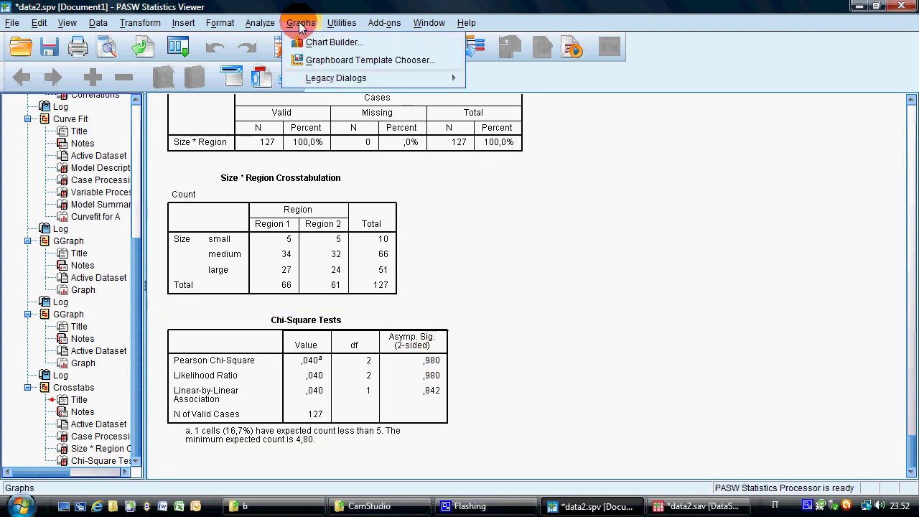
click(499, 128)
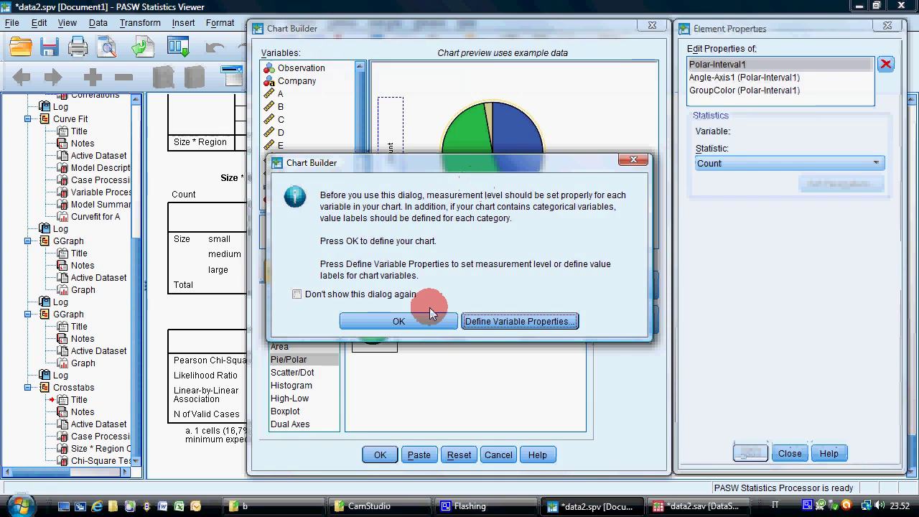
click(429, 307)
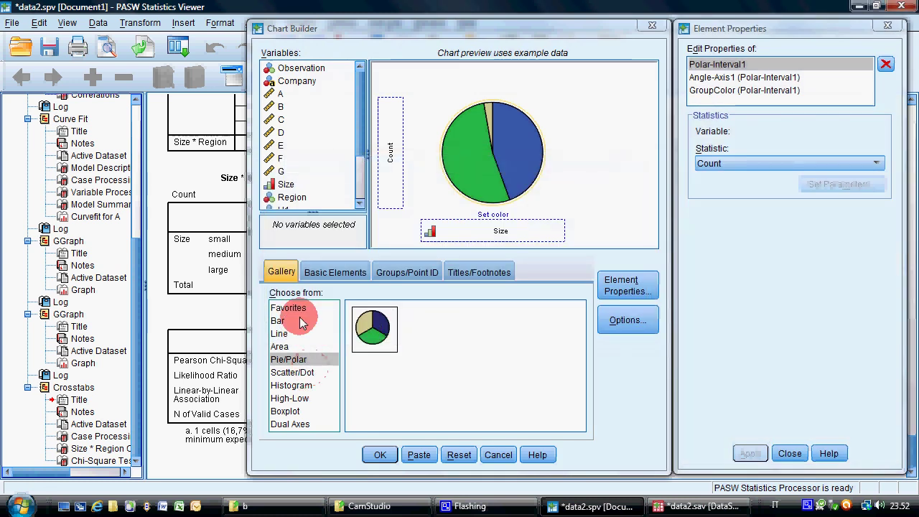
click(286, 320)
click(439, 343)
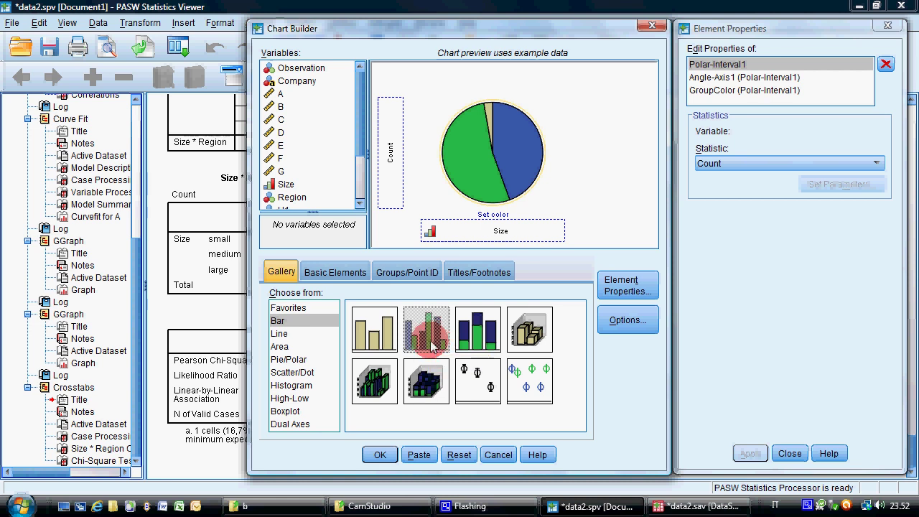
double_click(433, 347)
drag(527, 341, 535, 219)
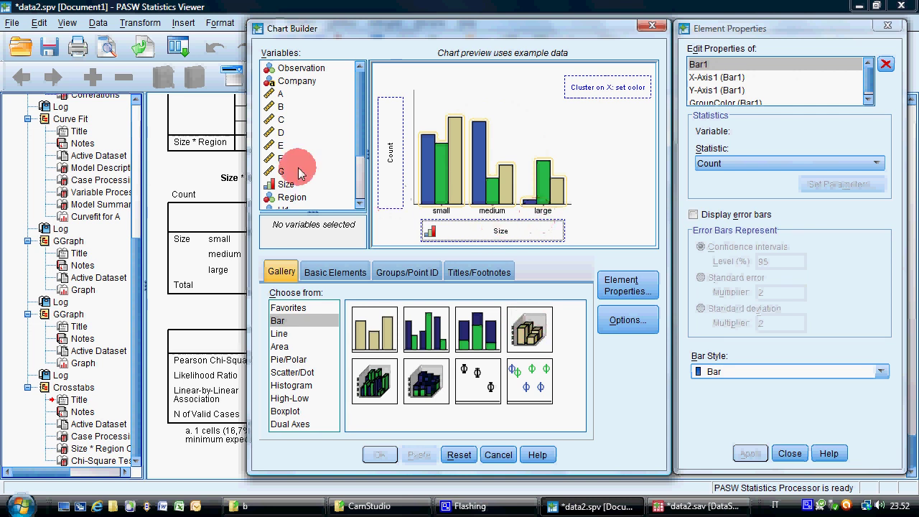
drag(285, 199, 603, 90)
click(378, 454)
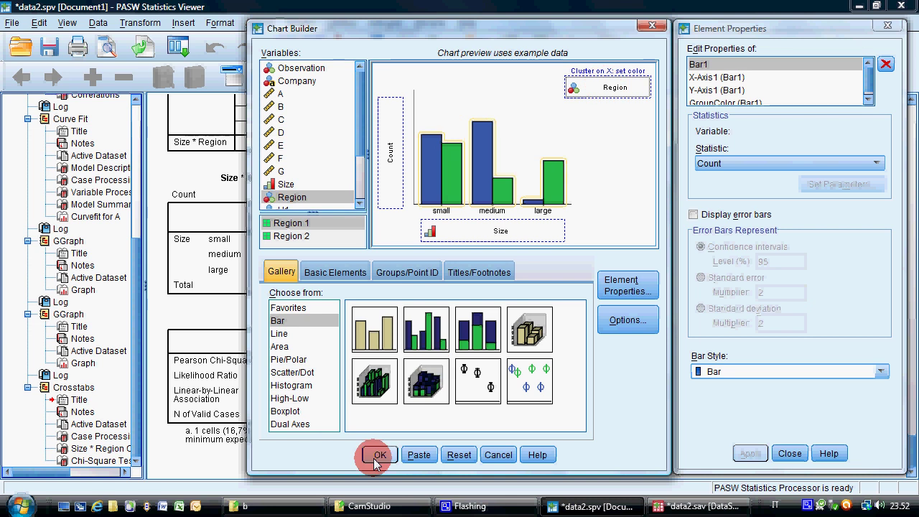
scroll(407, 354, down, 3)
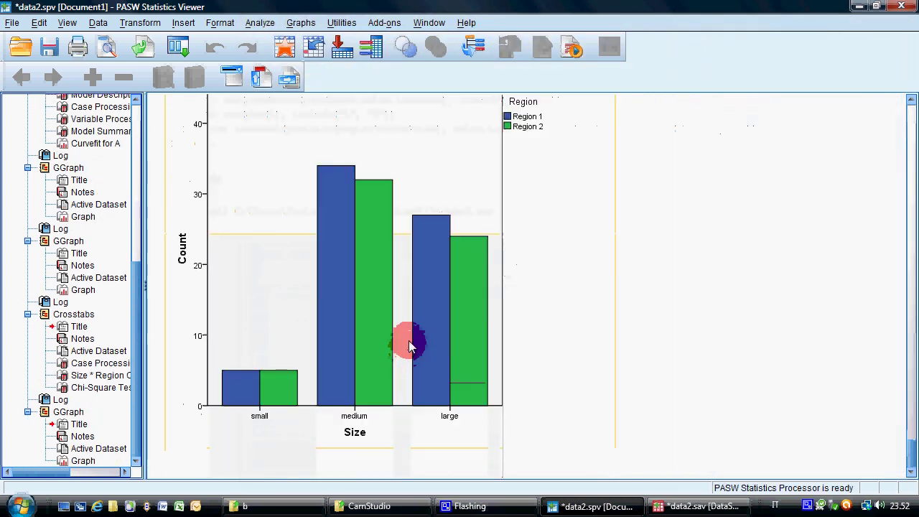
Step: Create a simple 3-D bar chart of counts with Size on the X axis and Region on the Z axis, and compare it with the clustered chart
click(301, 23)
click(334, 41)
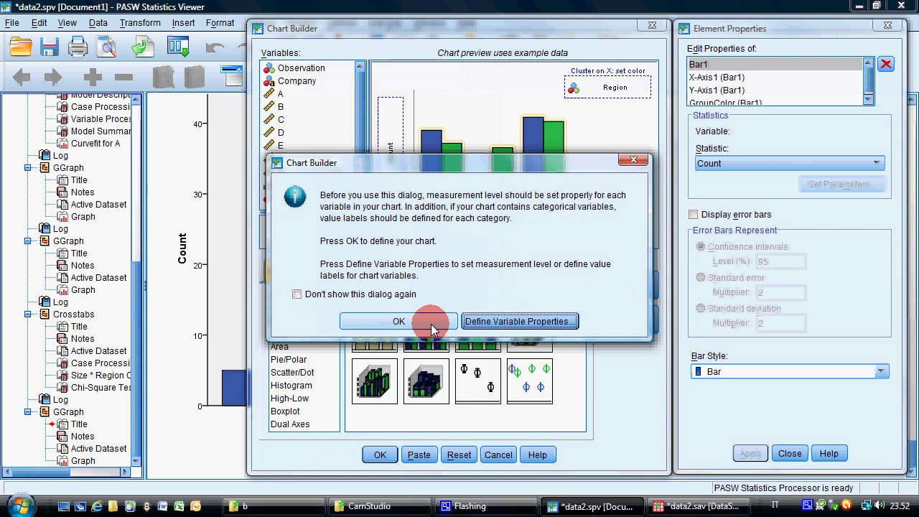
click(372, 322)
double_click(531, 326)
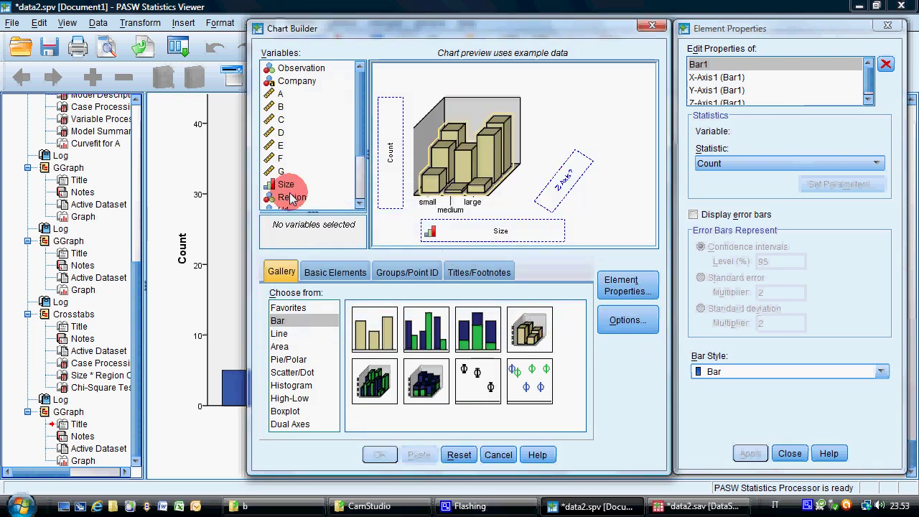
drag(289, 197, 560, 185)
click(379, 454)
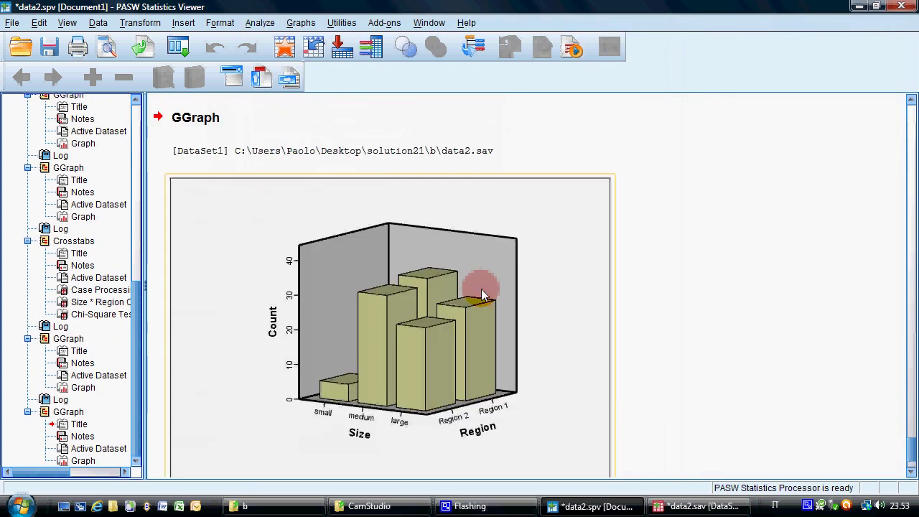
scroll(481, 288, up, 5)
scroll(479, 285, up, 3)
click(472, 283)
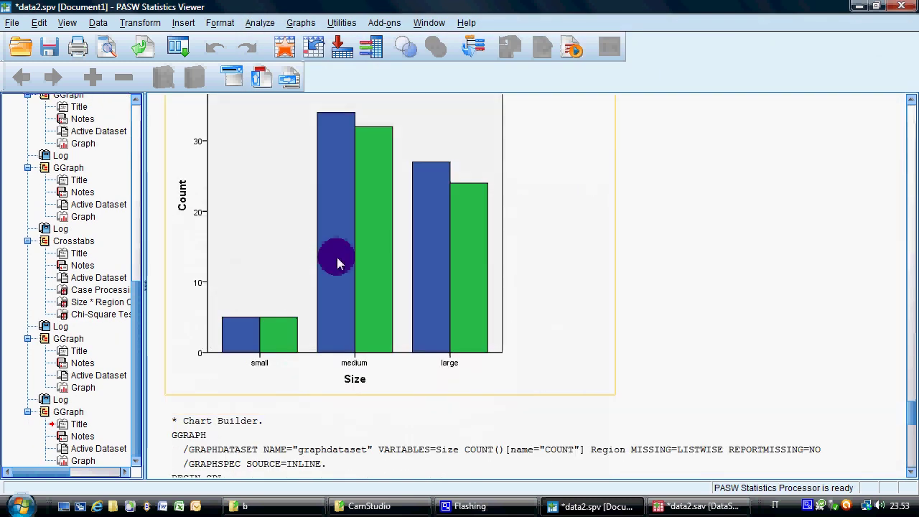
scroll(446, 223, down, 5)
click(430, 269)
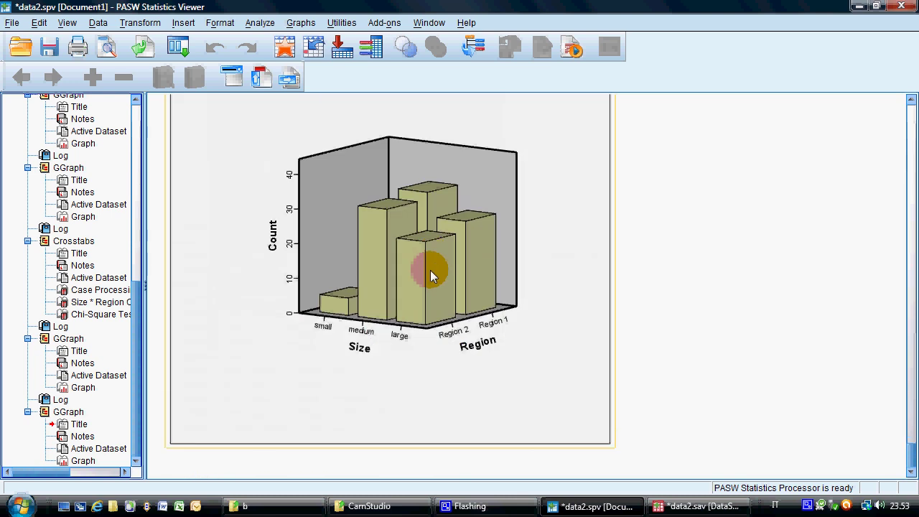
click(477, 241)
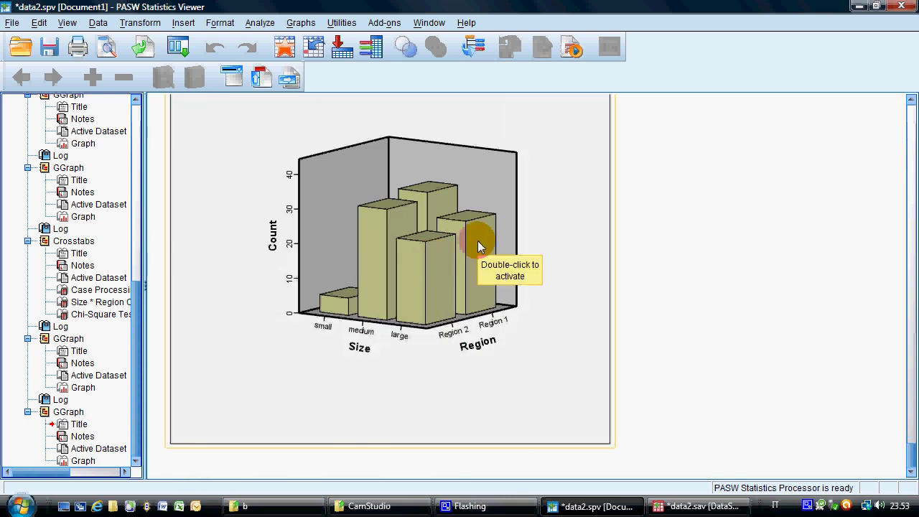
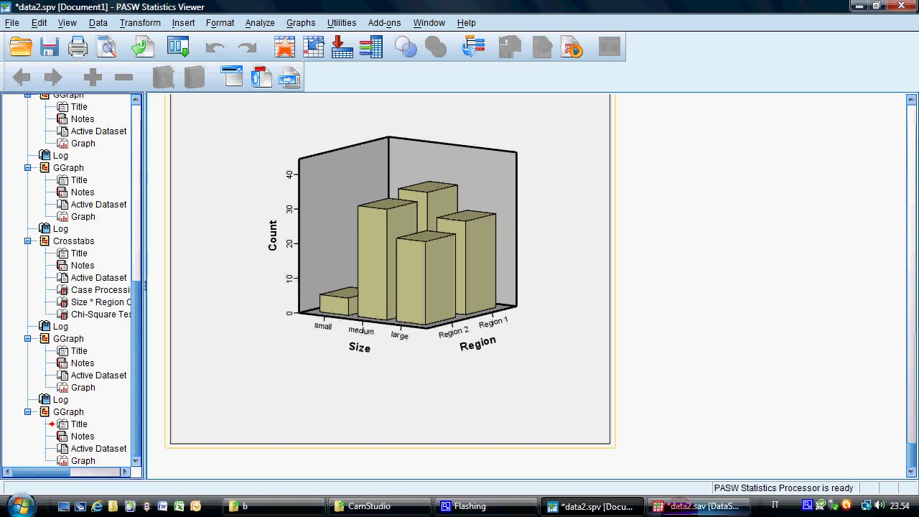
Step: Switch to the Data Editor and add a numeric variable Children below Ag, with width 1 and 0 decimals
click(679, 505)
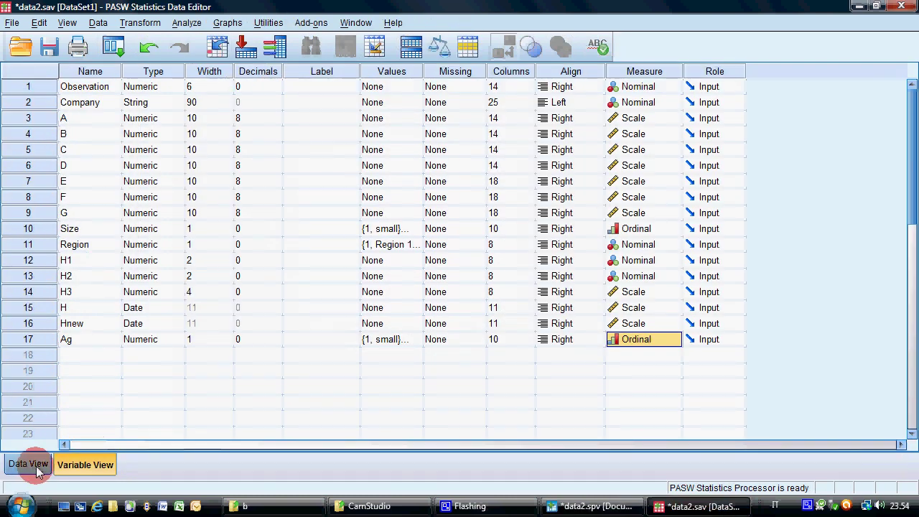
click(94, 355)
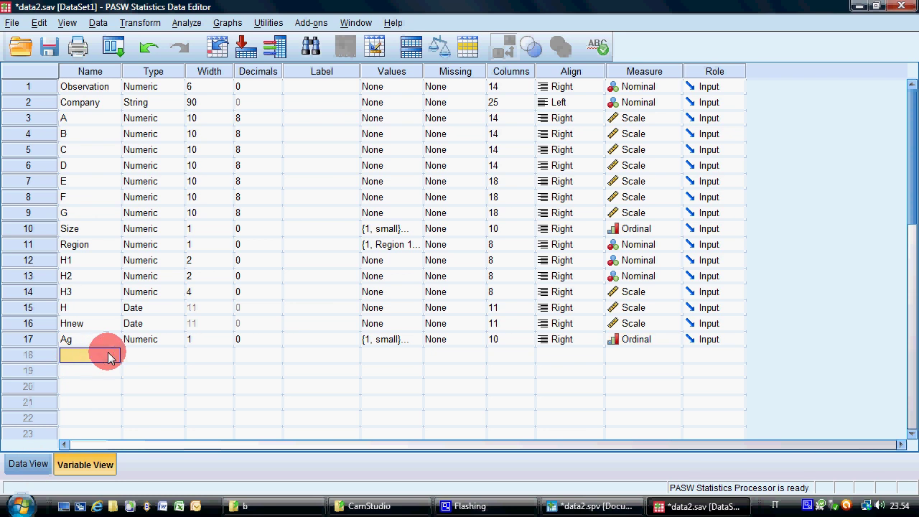
text(Children)
key(Return)
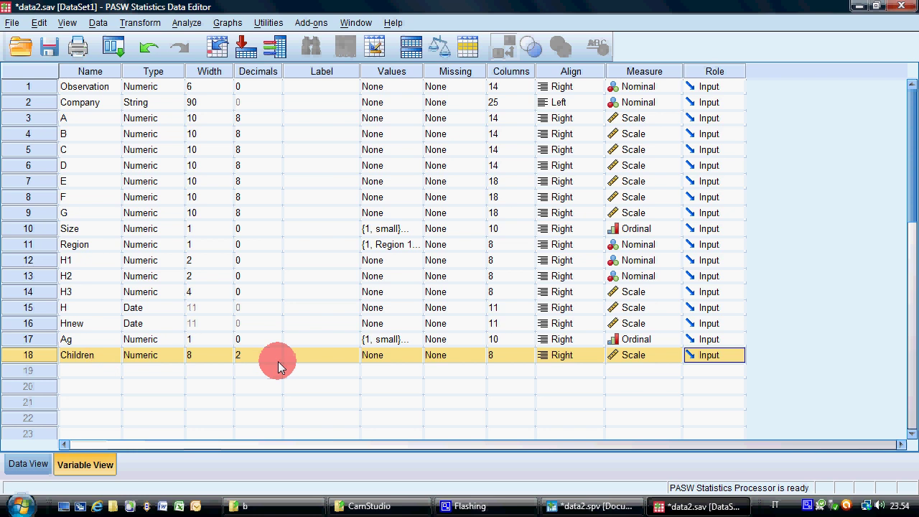
click(277, 357)
click(228, 359)
text(1)
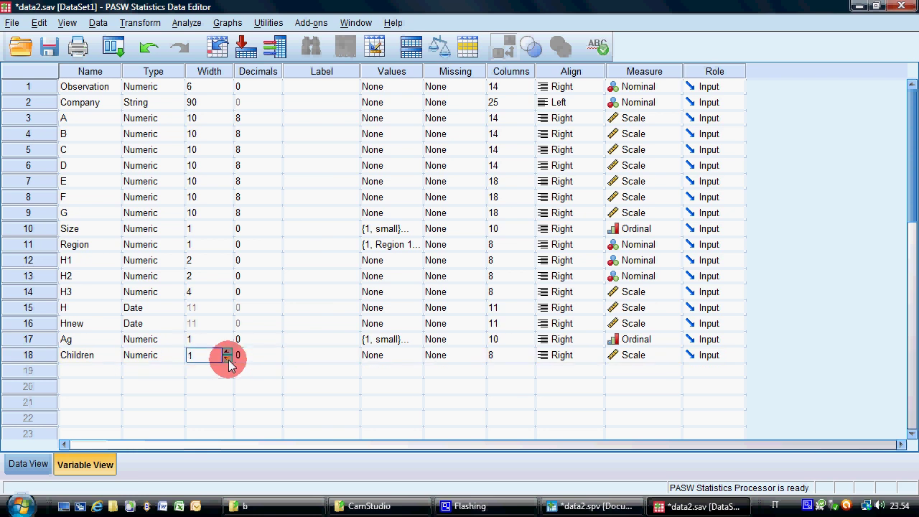
Step: Give the Children variable the label "How many children"
click(300, 356)
text(How ma)
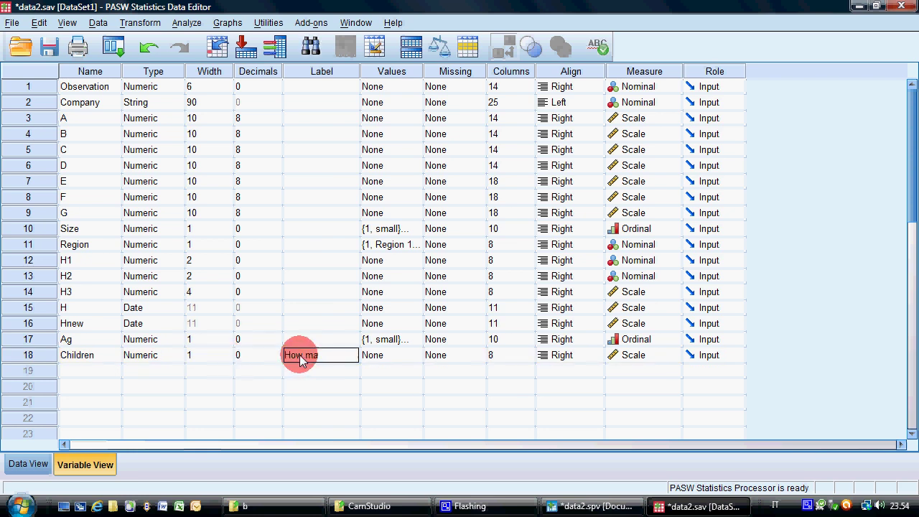
text(ny children)
key(Tab)
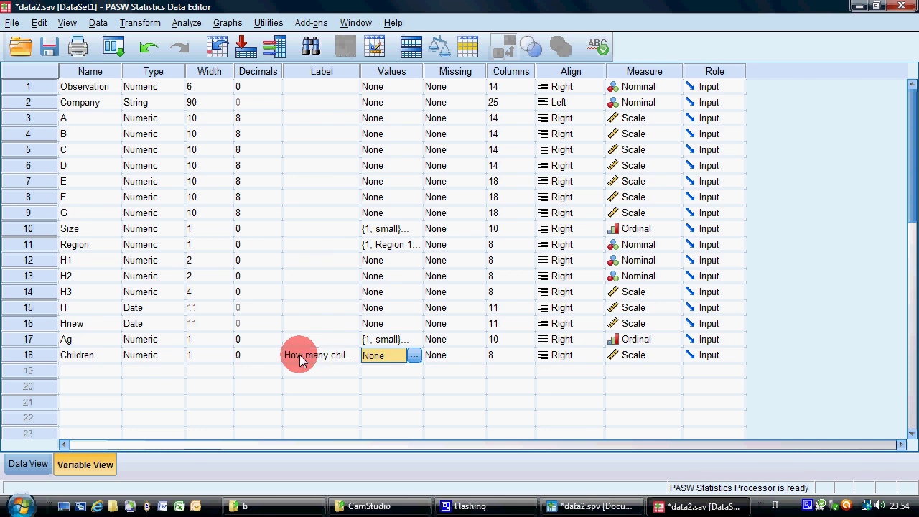
Step: Start defining value labels for Children, adding 0 = "None" and 1 = "1"
click(414, 355)
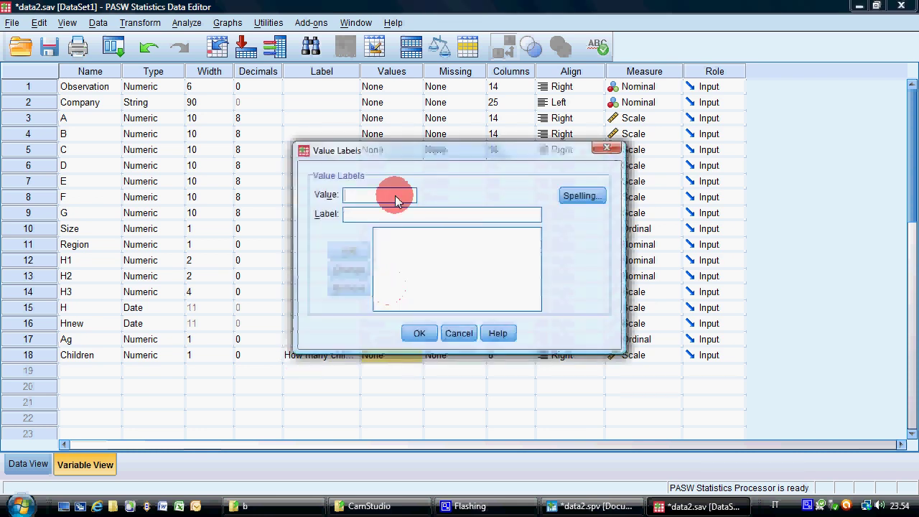
text(0)
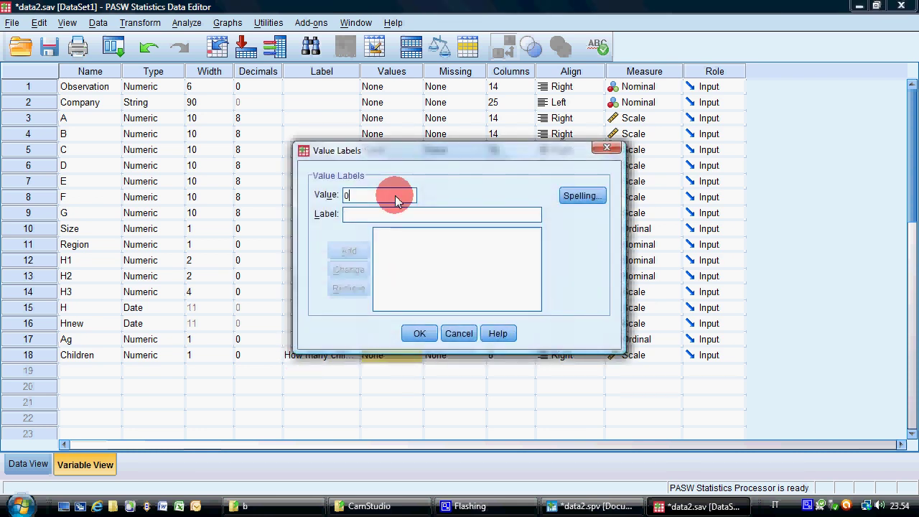
key(Tab)
text(None)
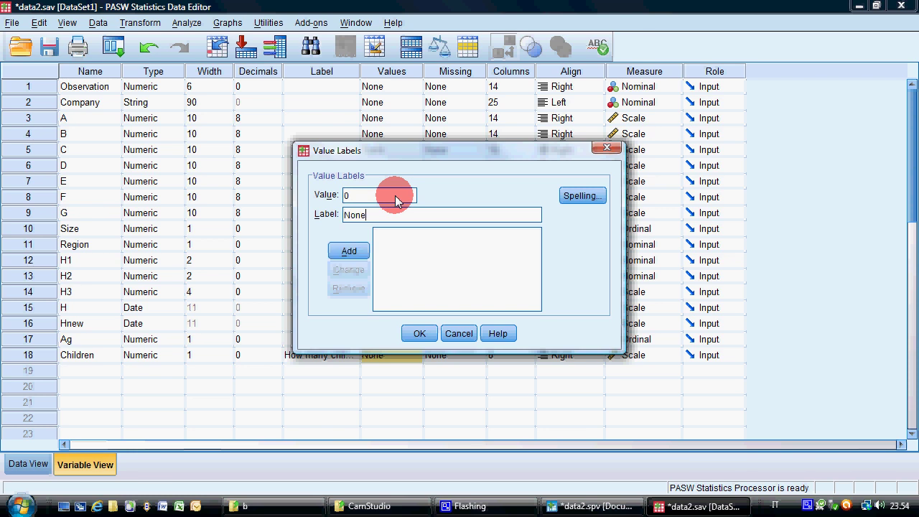
click(349, 249)
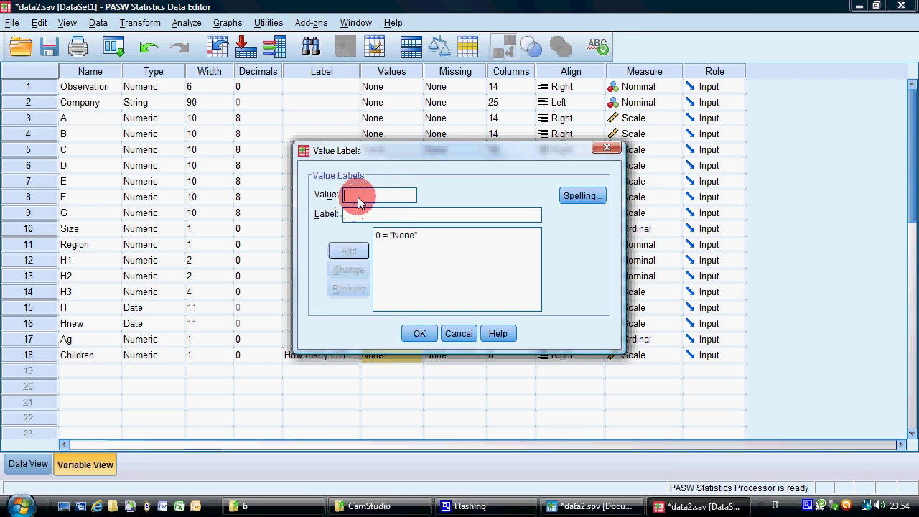
text(1 = ")
text(1)
click(343, 250)
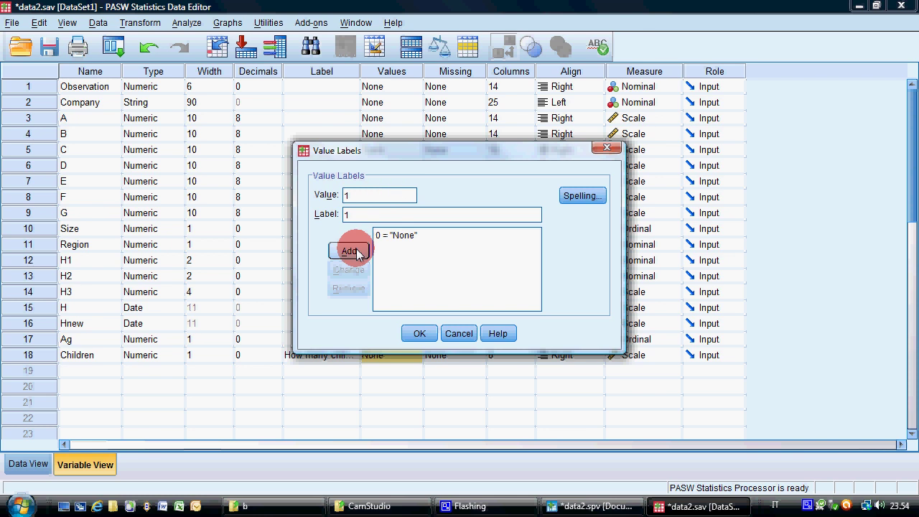
Step: Add the value label 2 = "2-3" for Children
text(2)
click(361, 217)
text(2-)
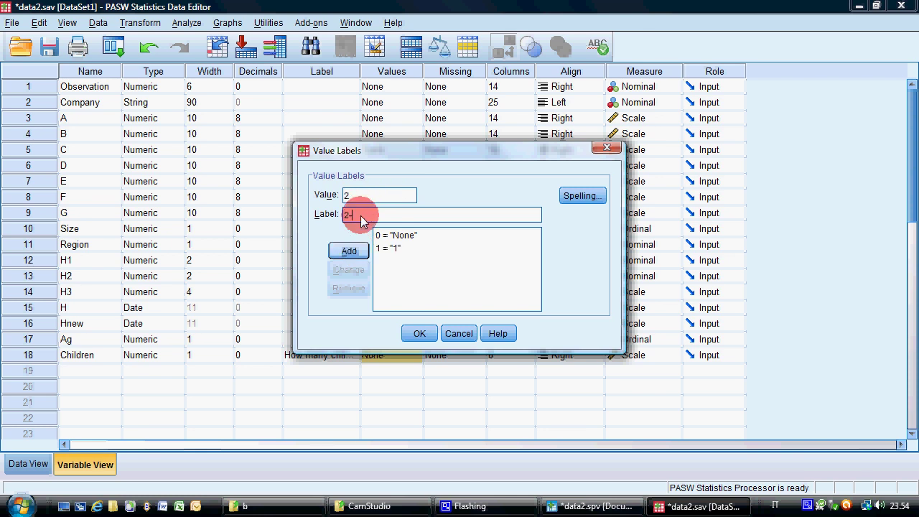
text(3)
click(349, 250)
click(357, 199)
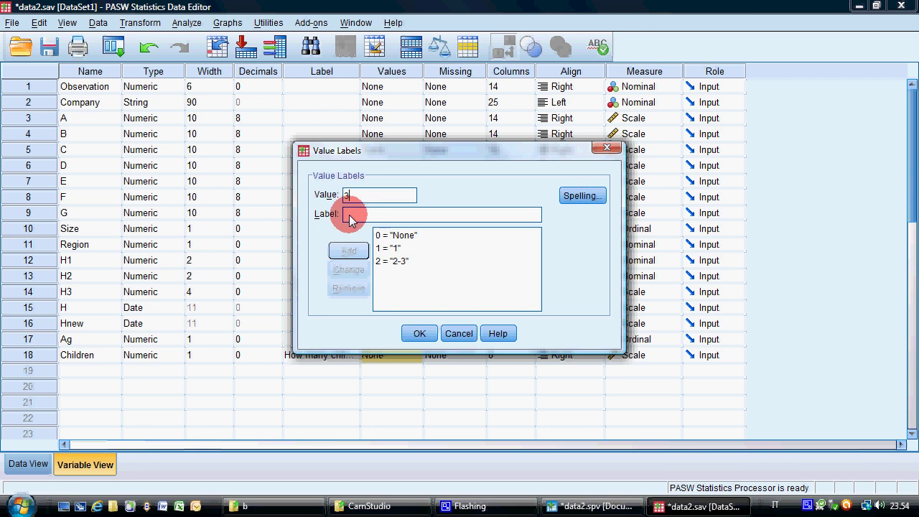
Step: Add the value label 3 = "4 or more" for Children
text(3)
click(350, 216)
text(4)
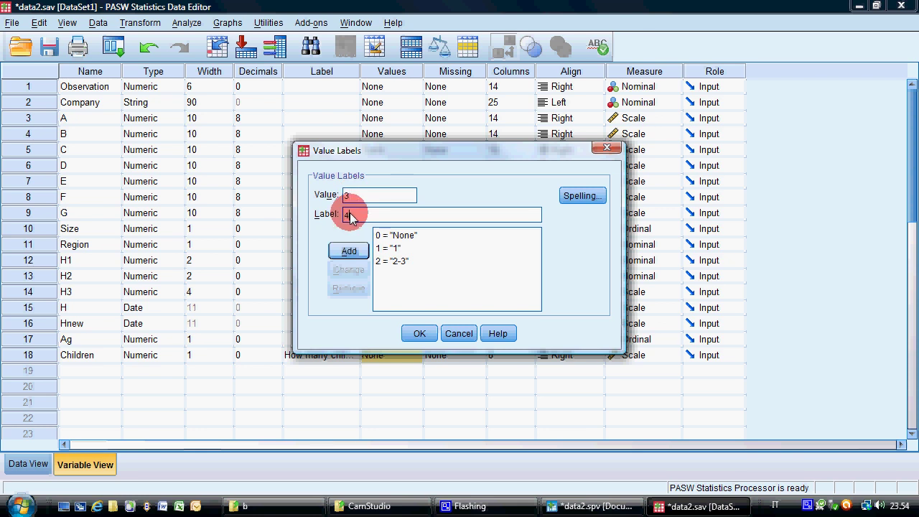
text(+)
text(nd)
text( more)
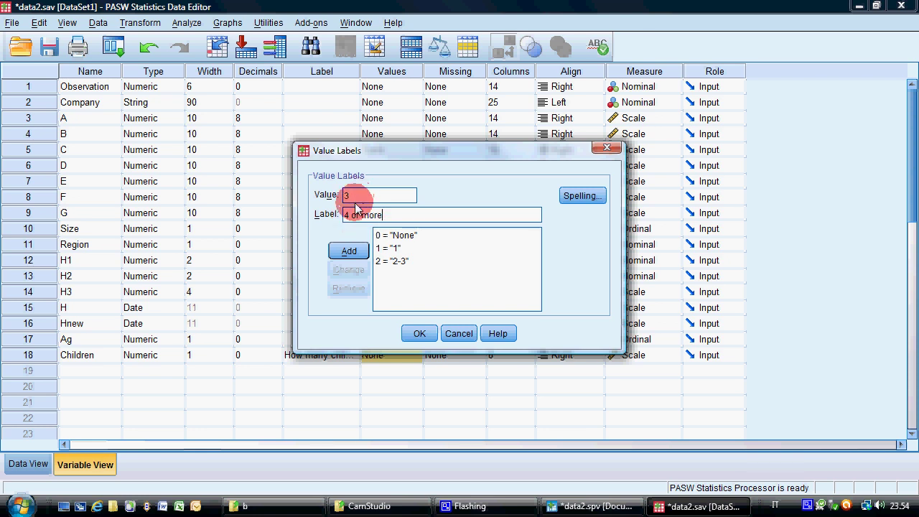
click(356, 248)
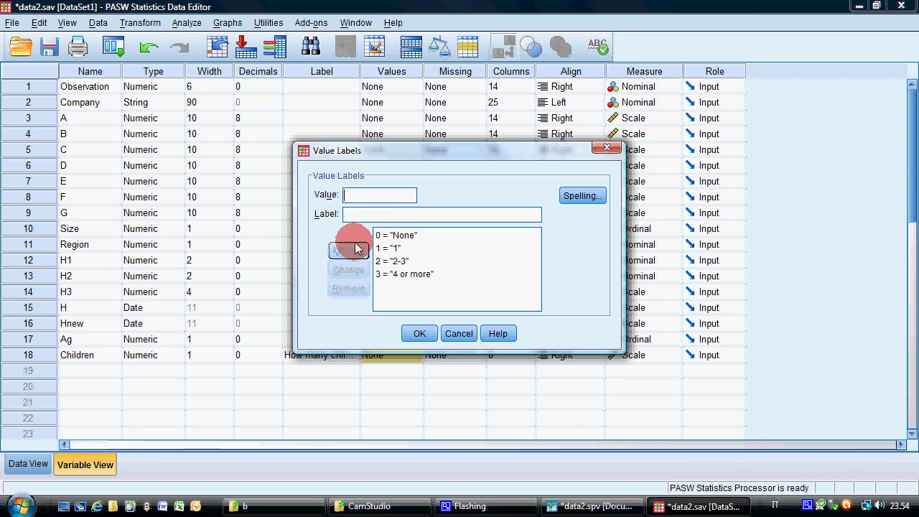
Step: Add the value label 9 = "missing" for Children and accept the value labels
text(9)
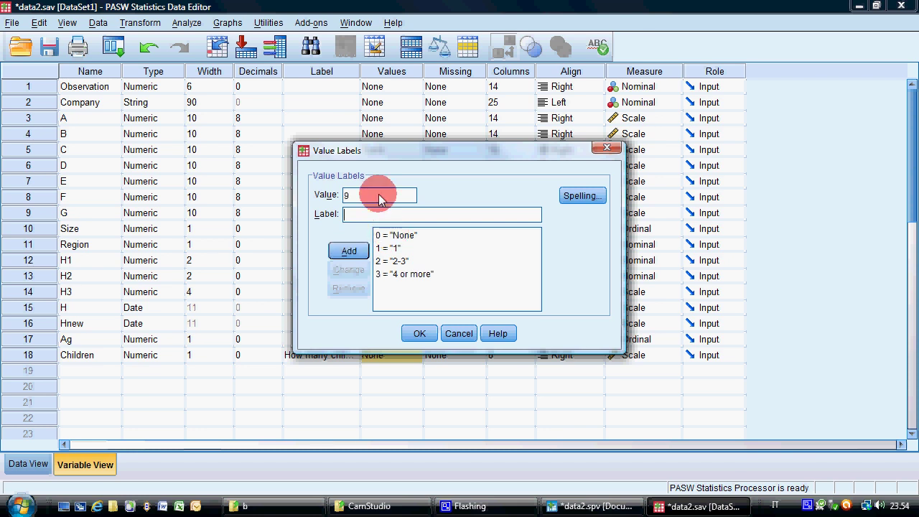
text(missing)
click(343, 251)
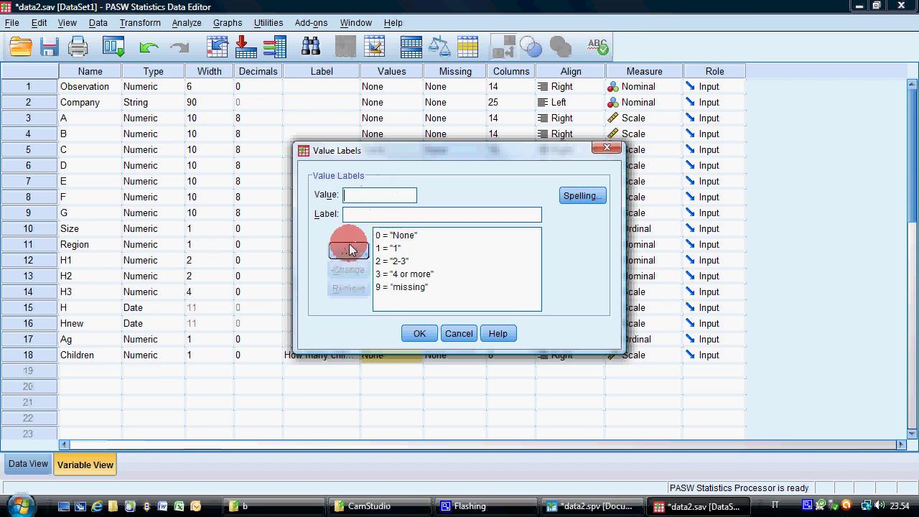
click(431, 333)
Step: Declare 9 as a discrete missing value for the Children variable
click(459, 355)
click(478, 355)
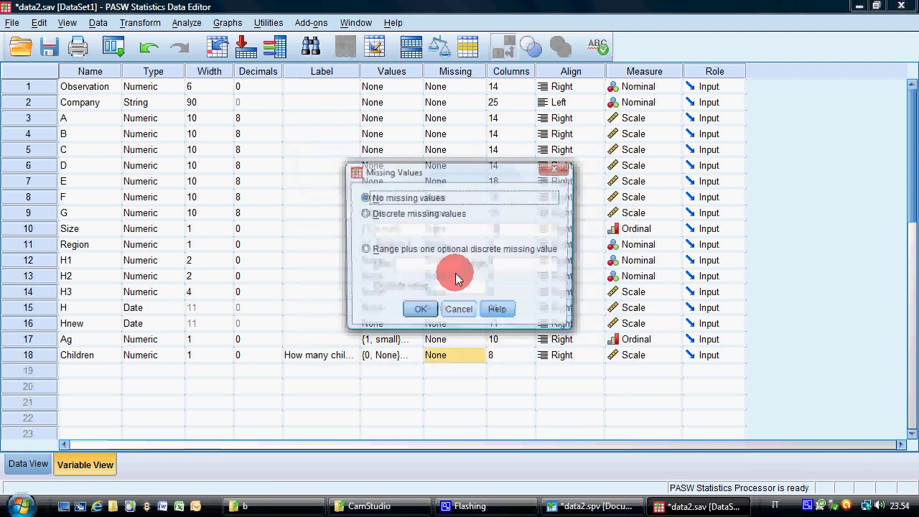
click(406, 214)
click(405, 230)
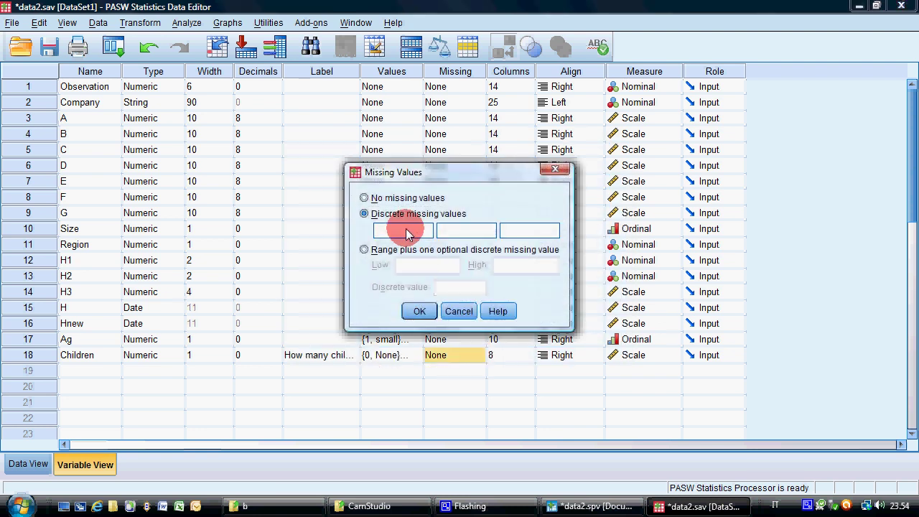
text(9)
click(419, 310)
Step: Set the measurement level of Children to Ordinal and save the data file
click(638, 355)
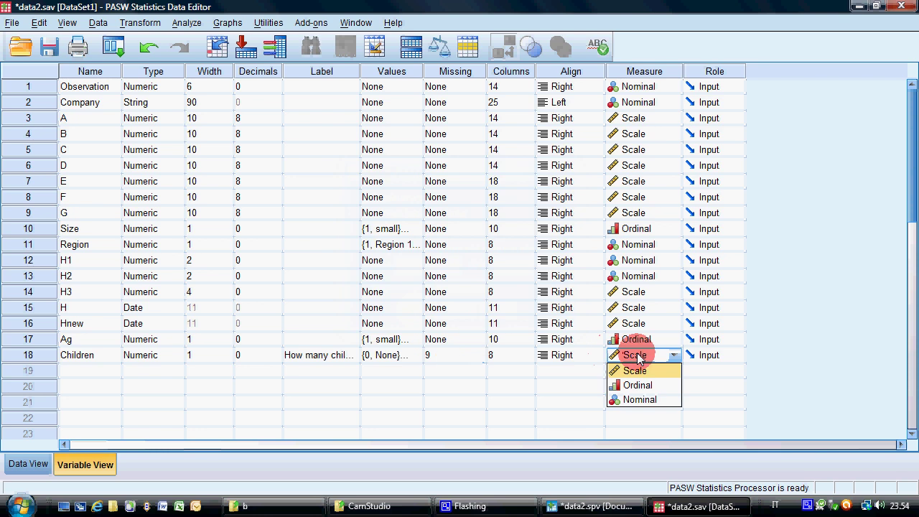
click(637, 385)
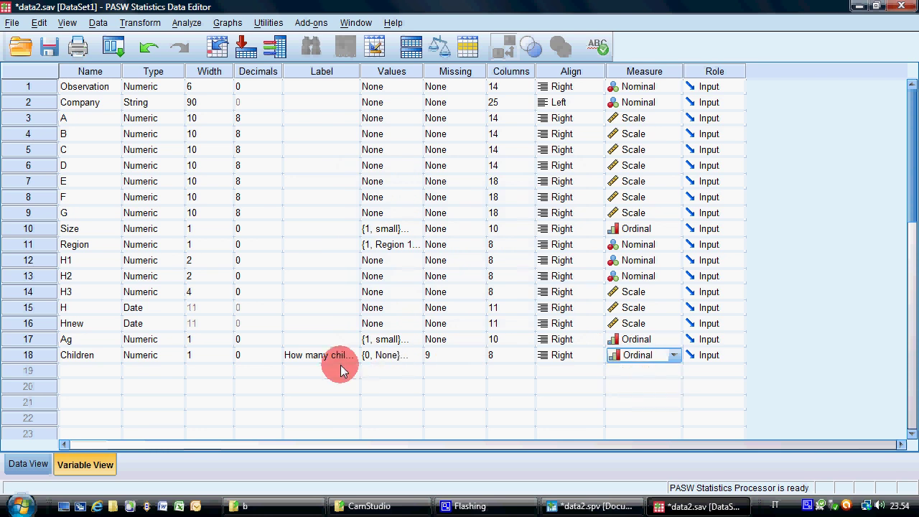
click(48, 47)
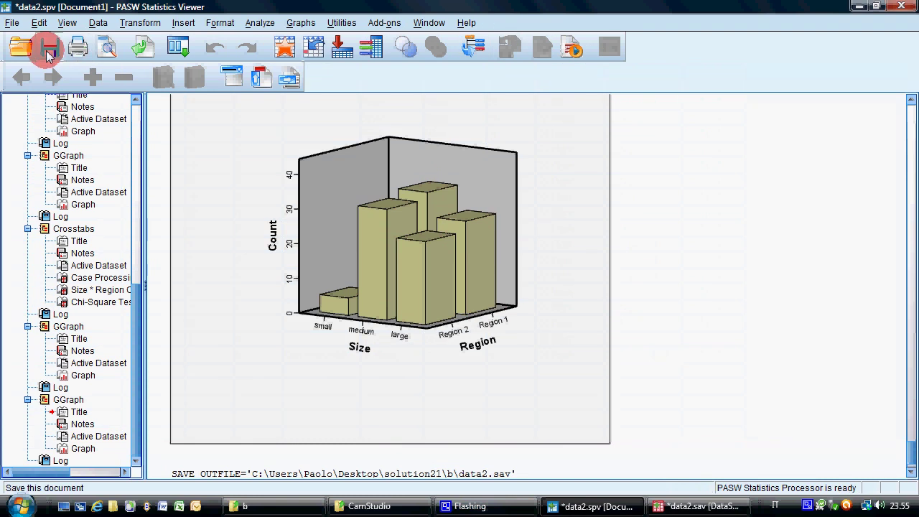
Step: Delete the 3-D bar chart's GGraph block from the output and save the output document
click(71, 397)
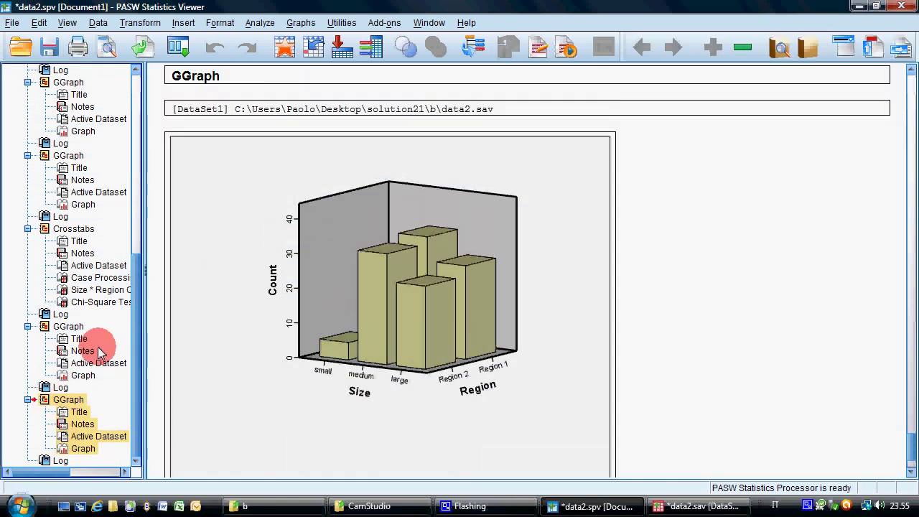
key(Delete)
click(49, 46)
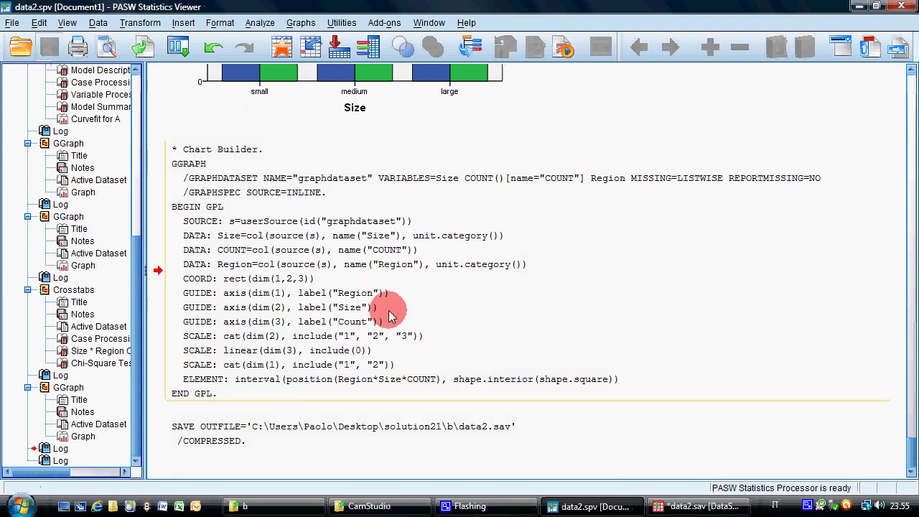
Step: Close the statistics windows without saving further changes to the dataset
click(696, 507)
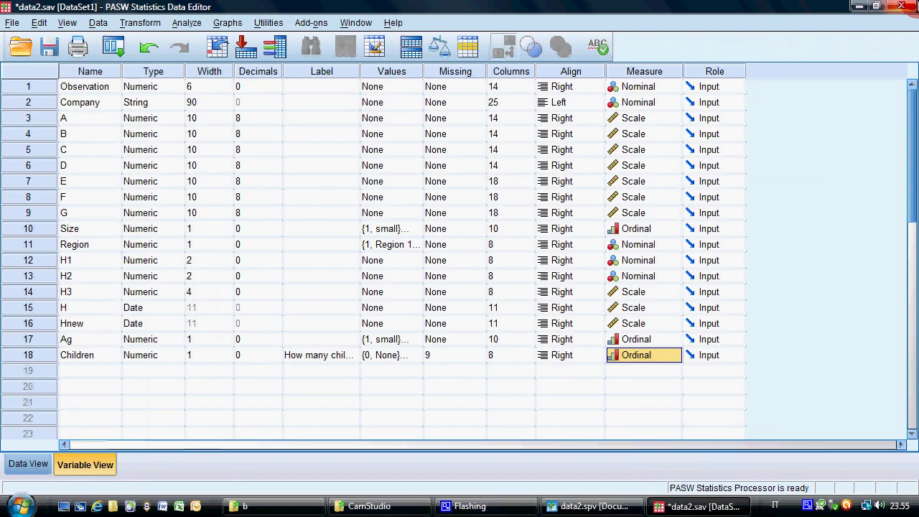
click(906, 9)
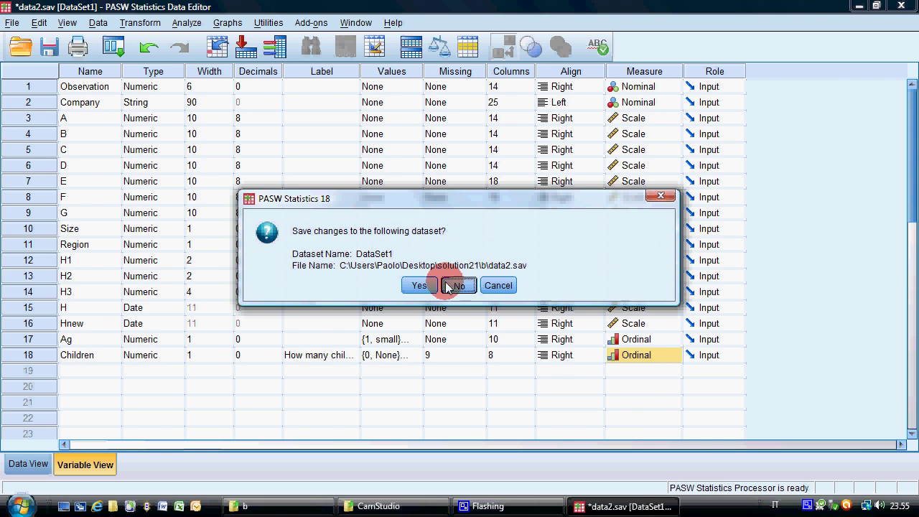
click(458, 286)
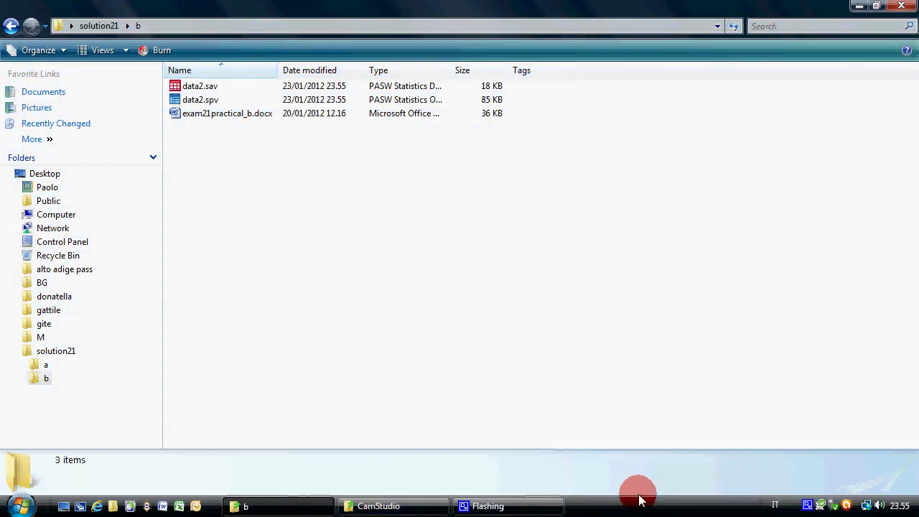
right_click(809, 506)
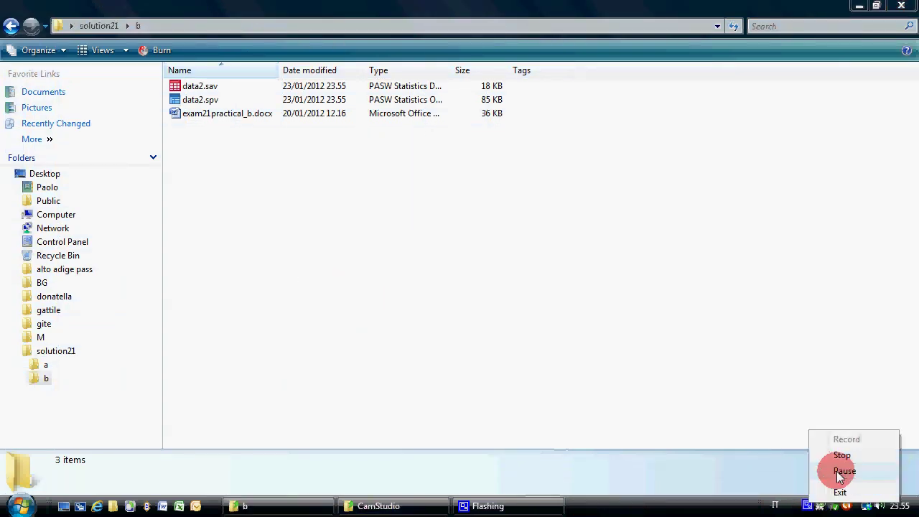